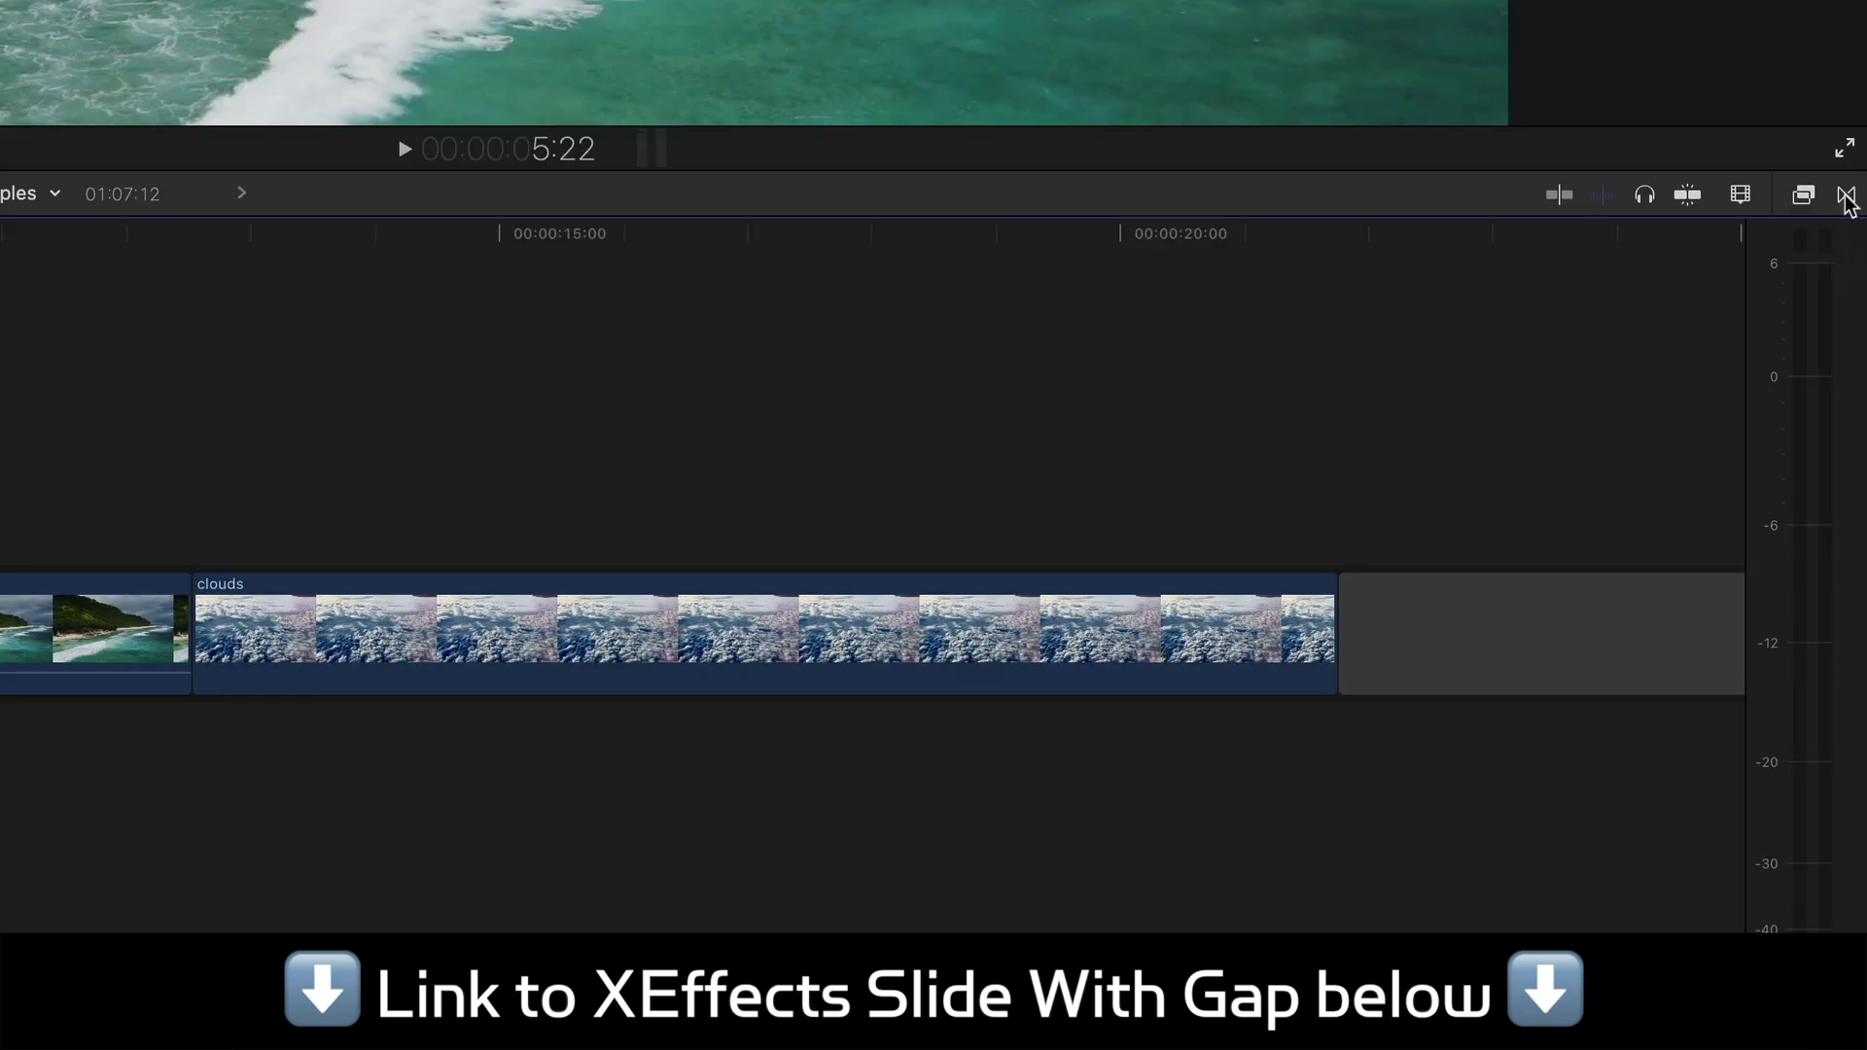
# - Place a Slide With Gap transition between the tomatoes and beach clips
pyautogui.click(1847, 197)
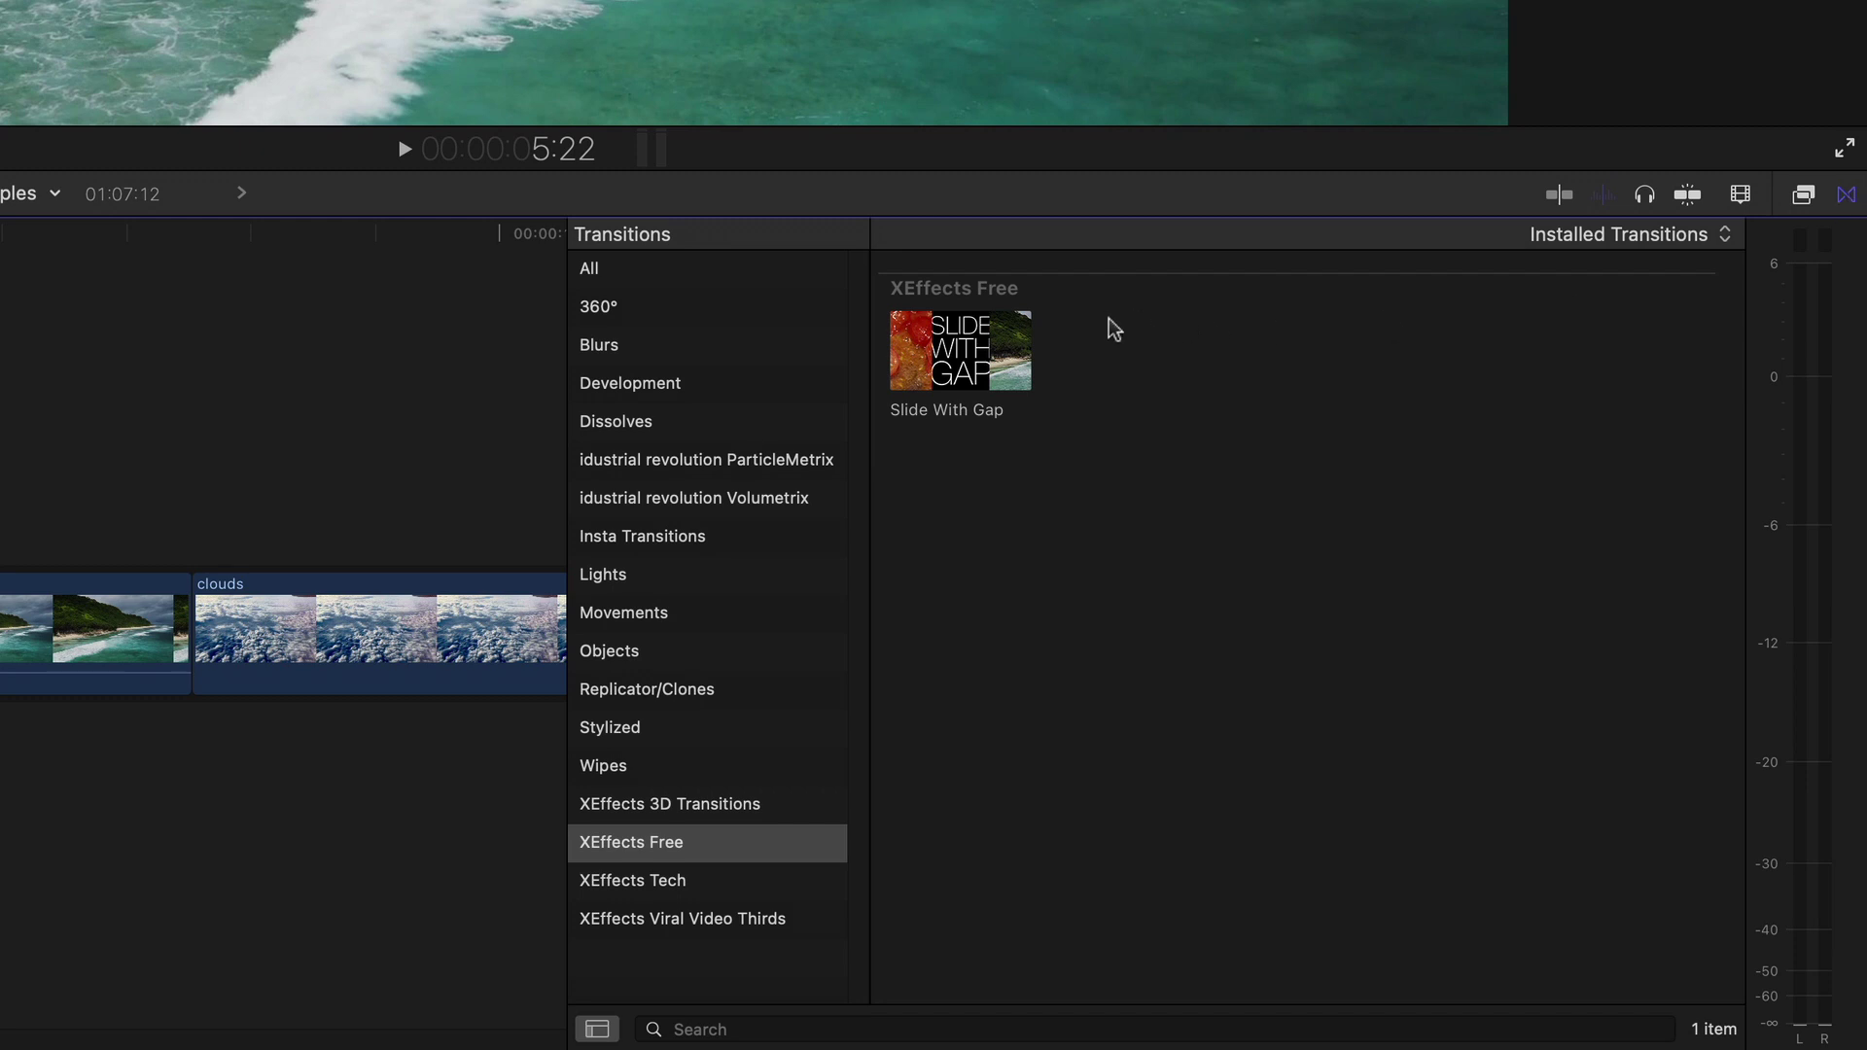
pyautogui.moveTo(977, 342); pyautogui.dragTo(0, 551)
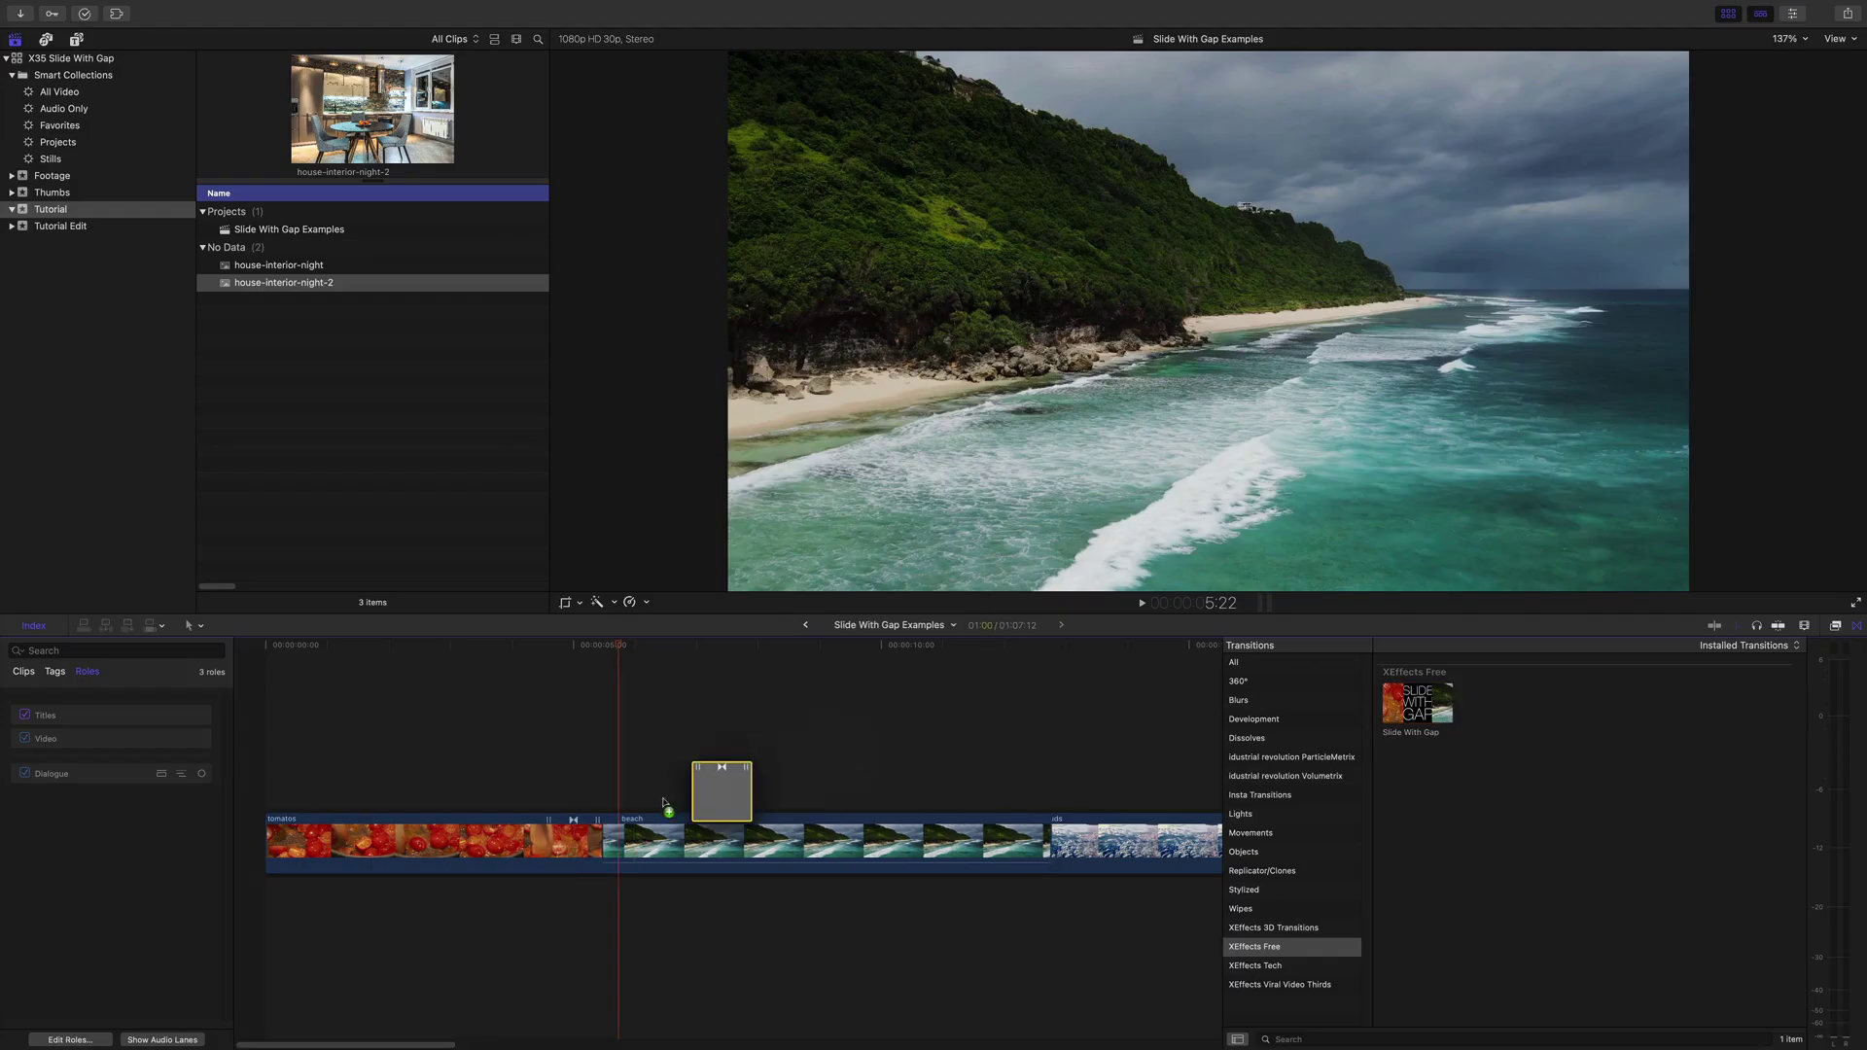
pyautogui.moveTo(663, 803); pyautogui.dragTo(607, 836)
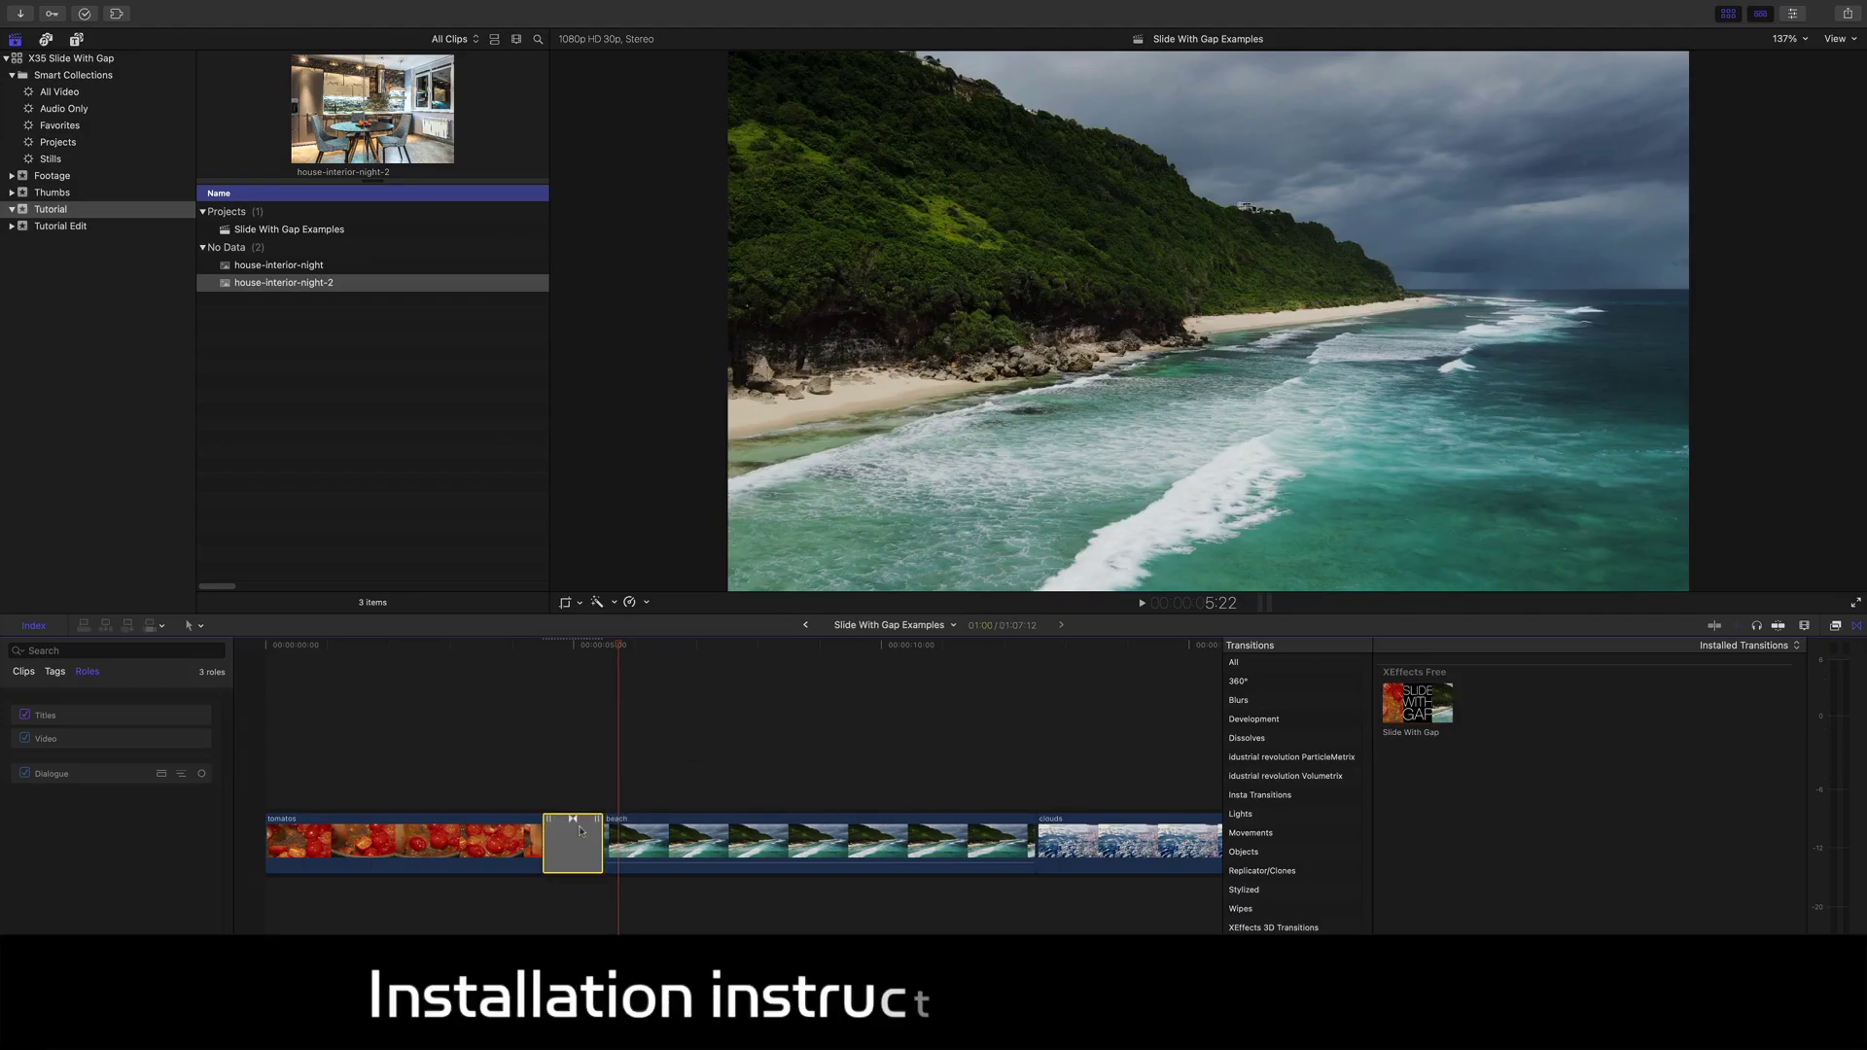
# - Preview the transition, close the Transitions browser and park the playhead inside the transition
pyautogui.click(503, 647)
pyautogui.press('space')
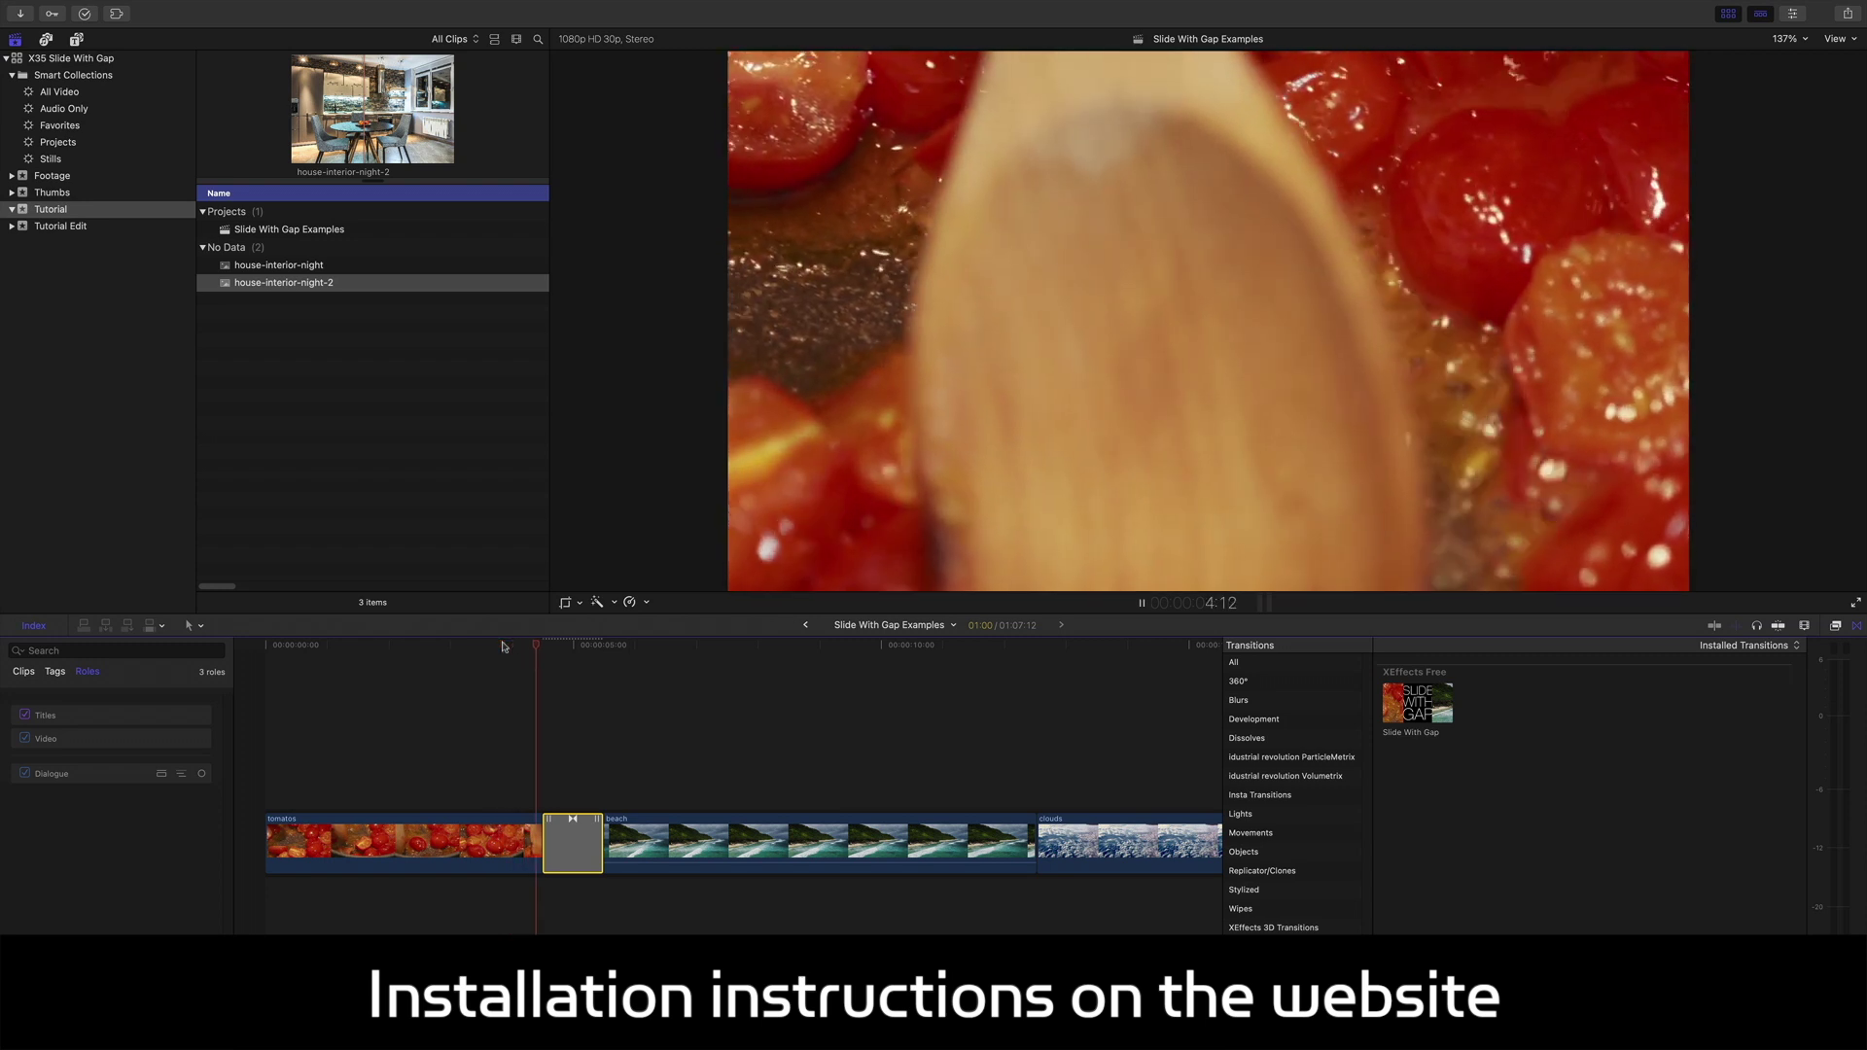
pyautogui.click(503, 647)
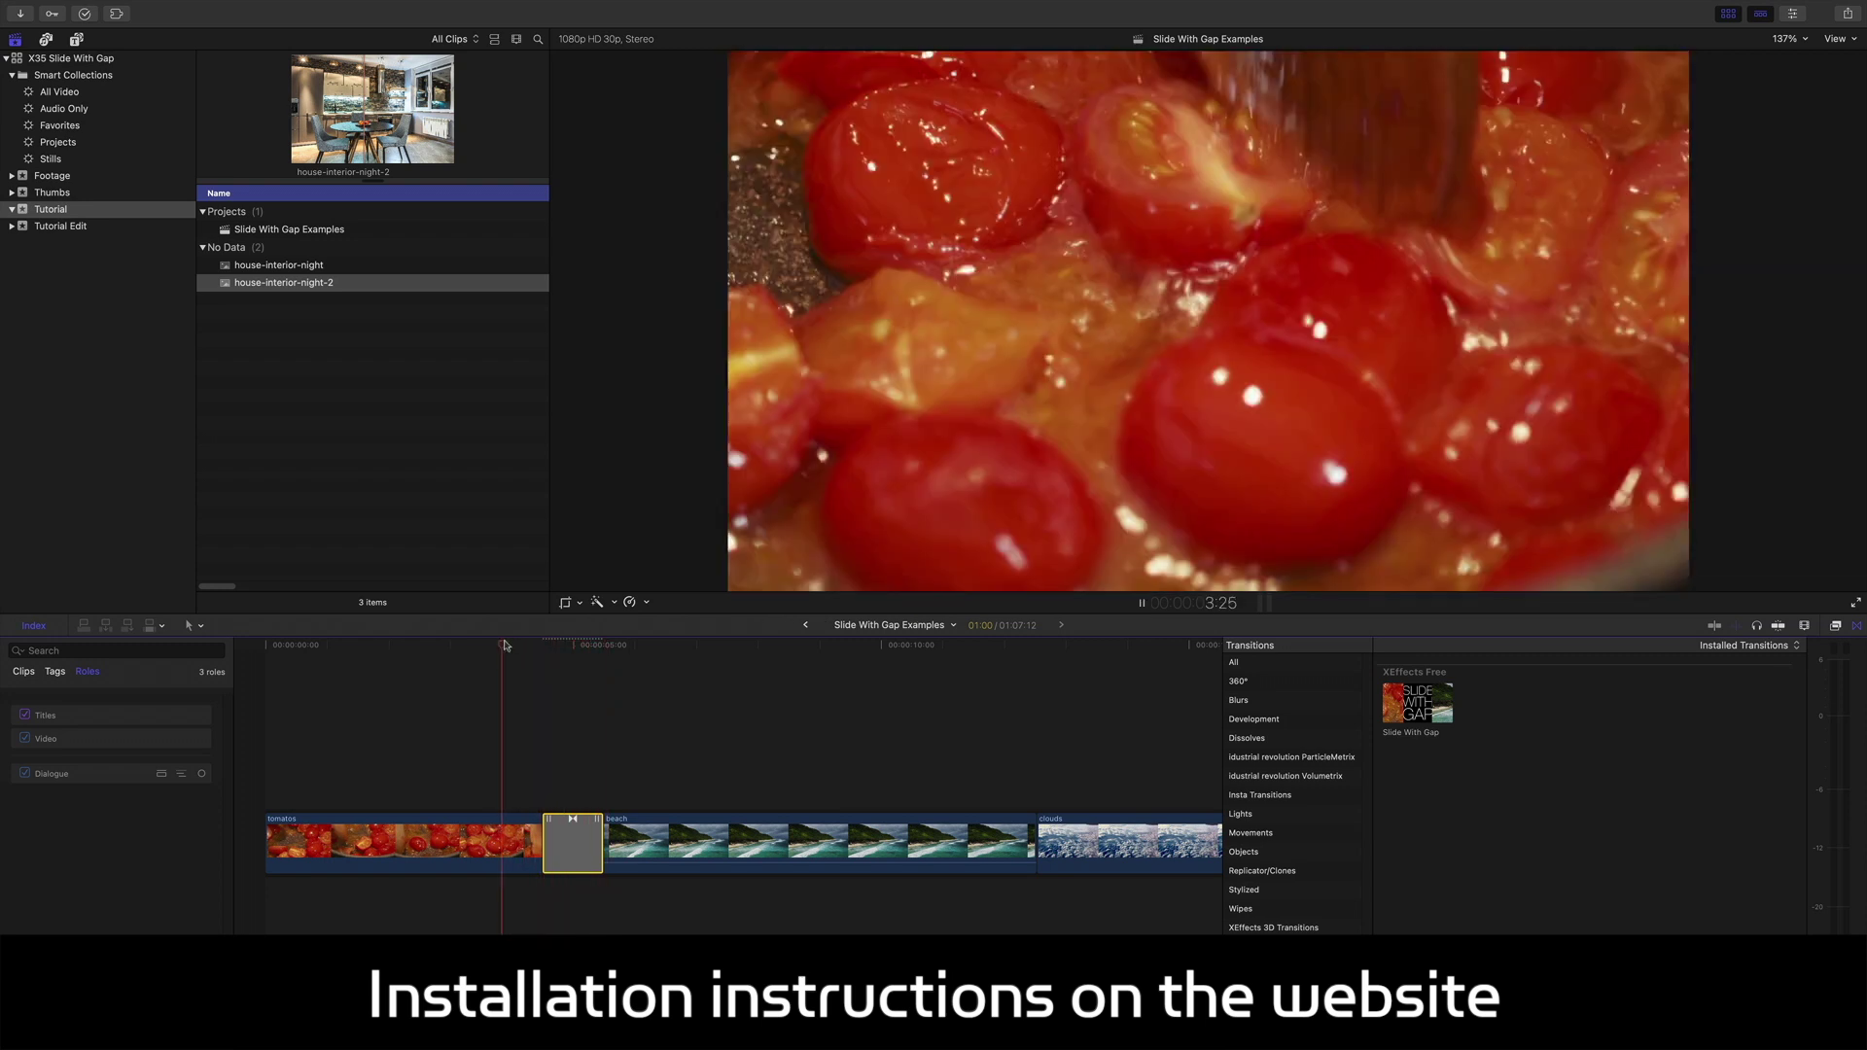
pyautogui.press('space')
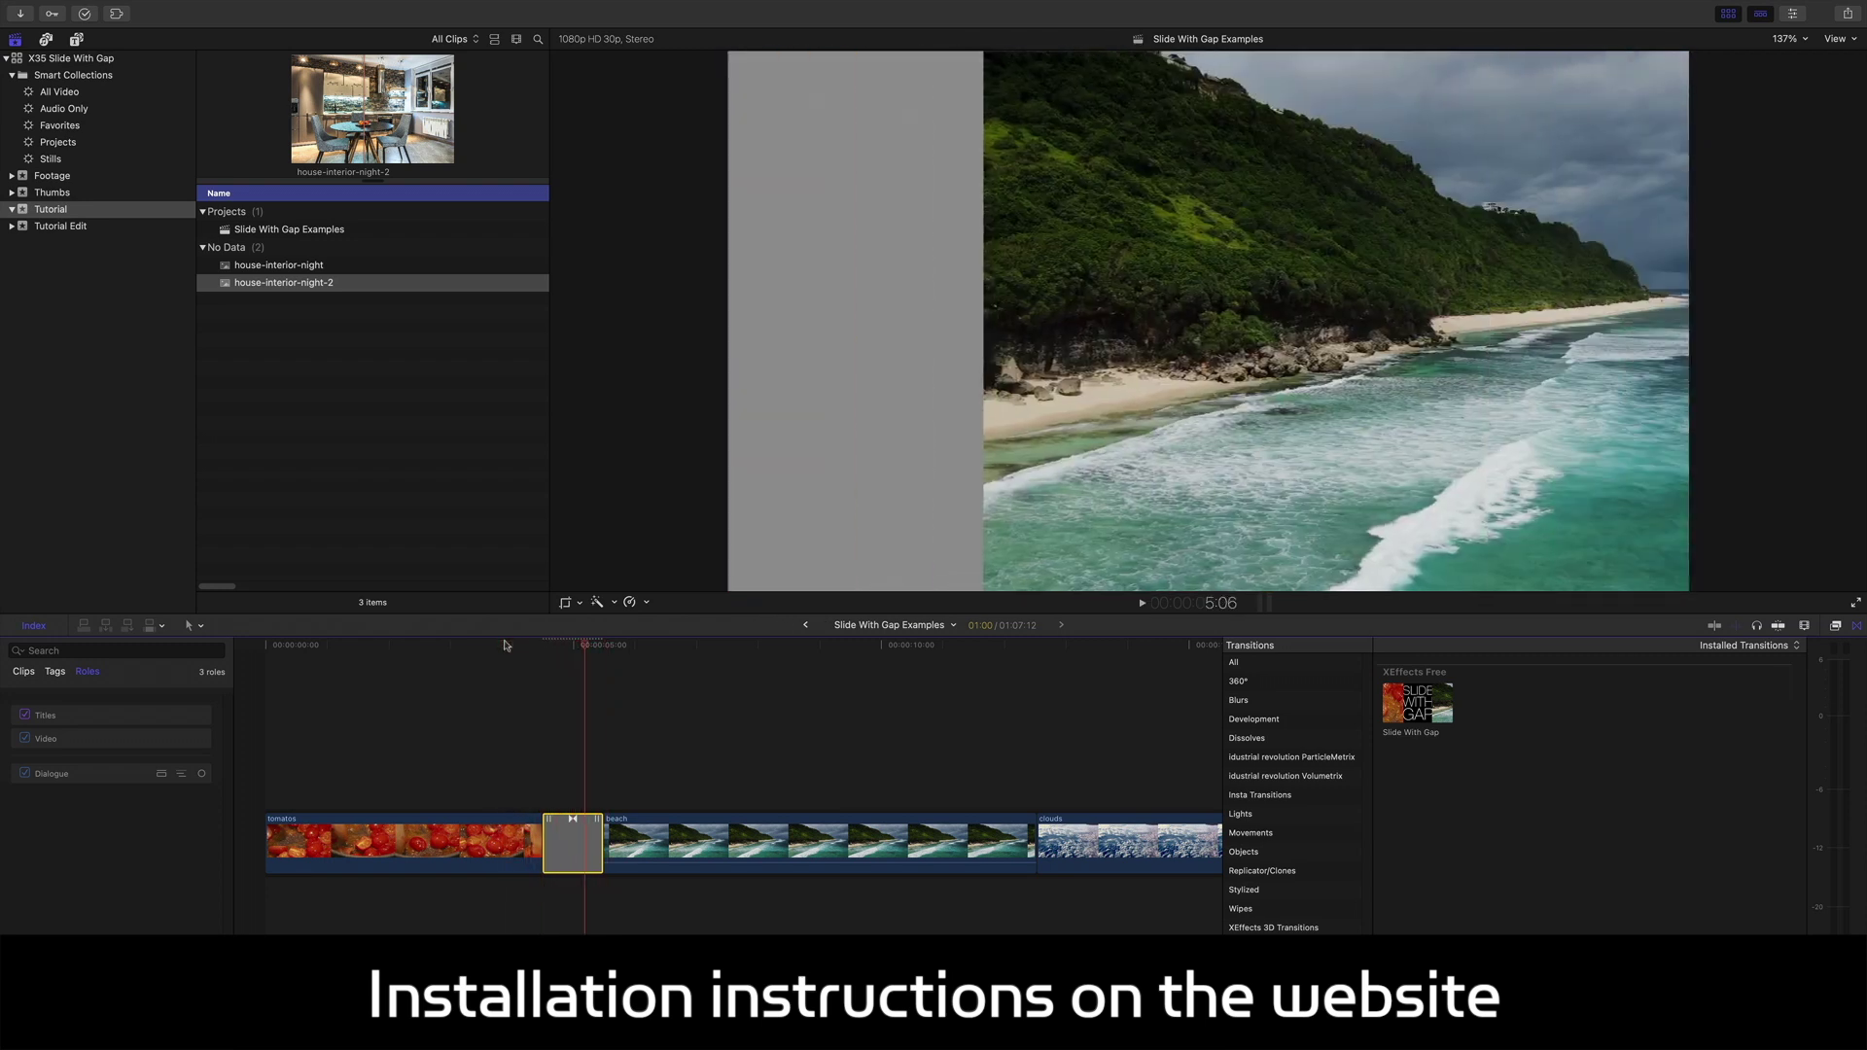
pyautogui.press('ctrl+super+5')
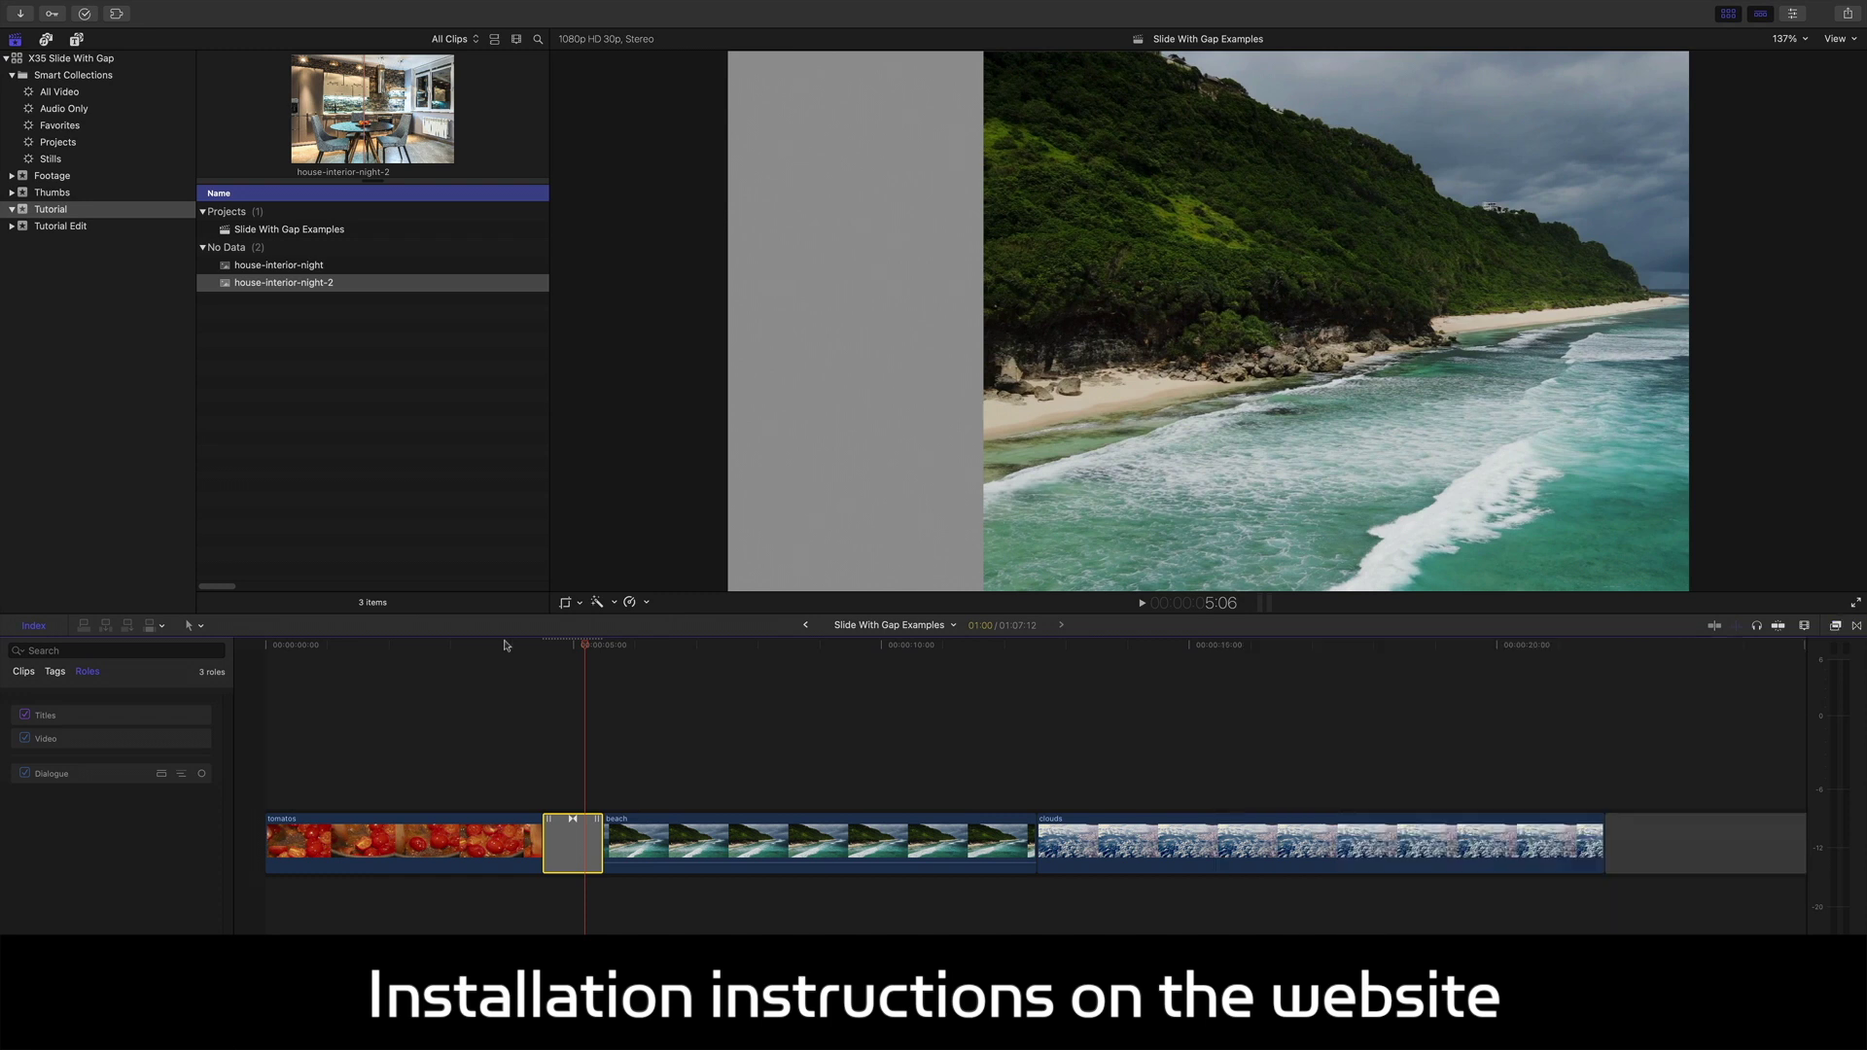
pyautogui.click(531, 660)
pyautogui.moveTo(533, 645); pyautogui.dragTo(564, 645)
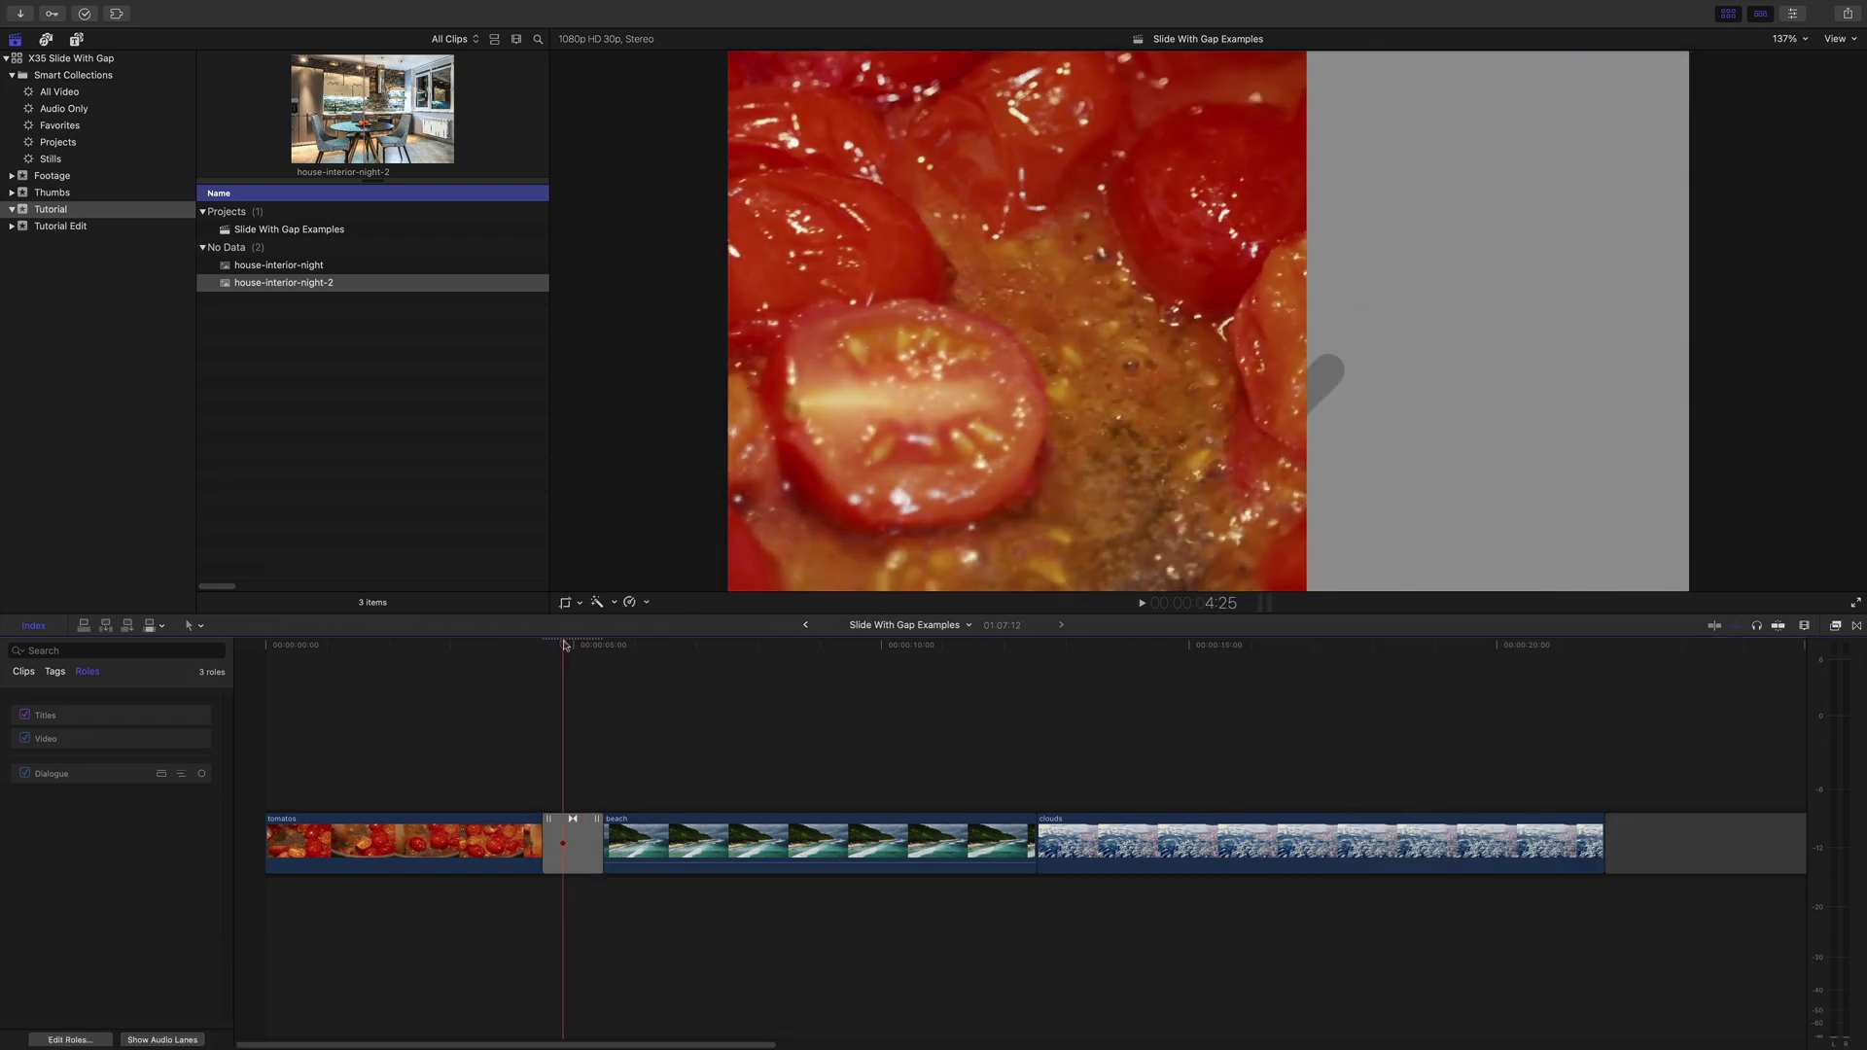
# - Show the Inspector, select the Slide With Gap transition and play through it
pyautogui.press('super+4')
pyautogui.click(572, 644)
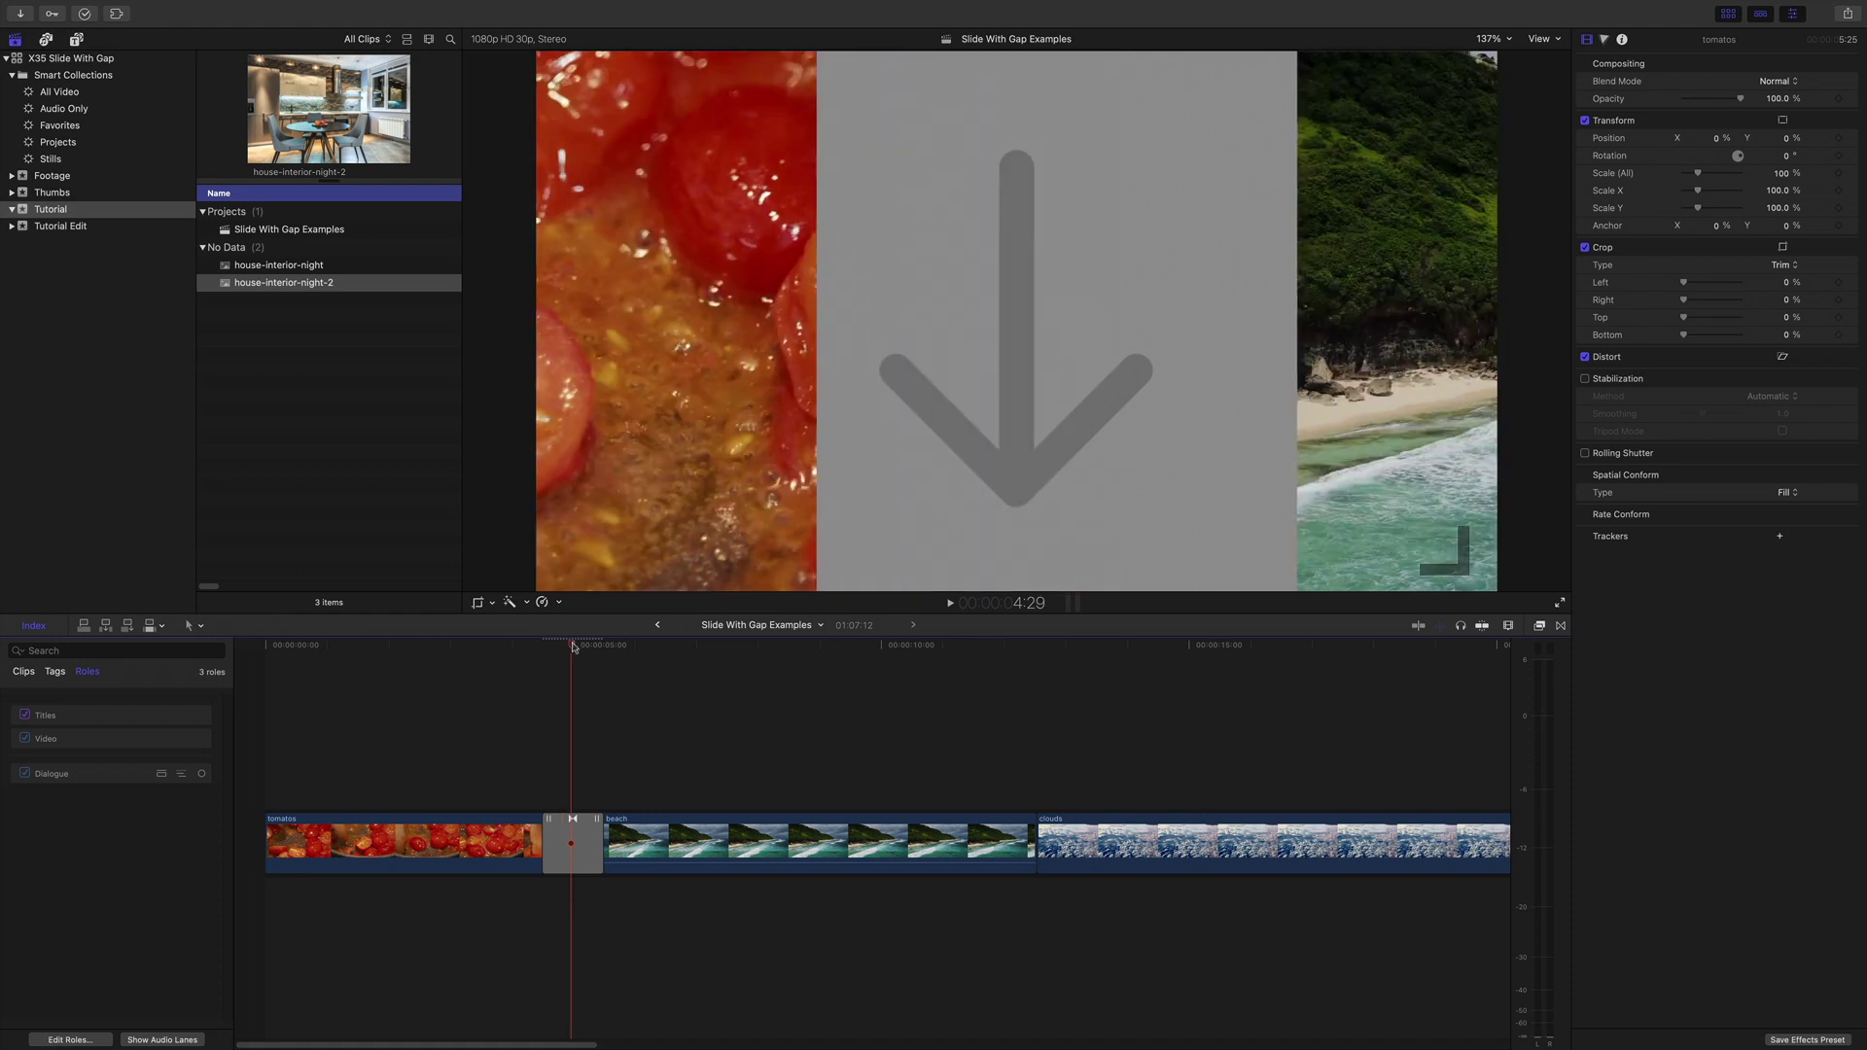
pyautogui.click(572, 838)
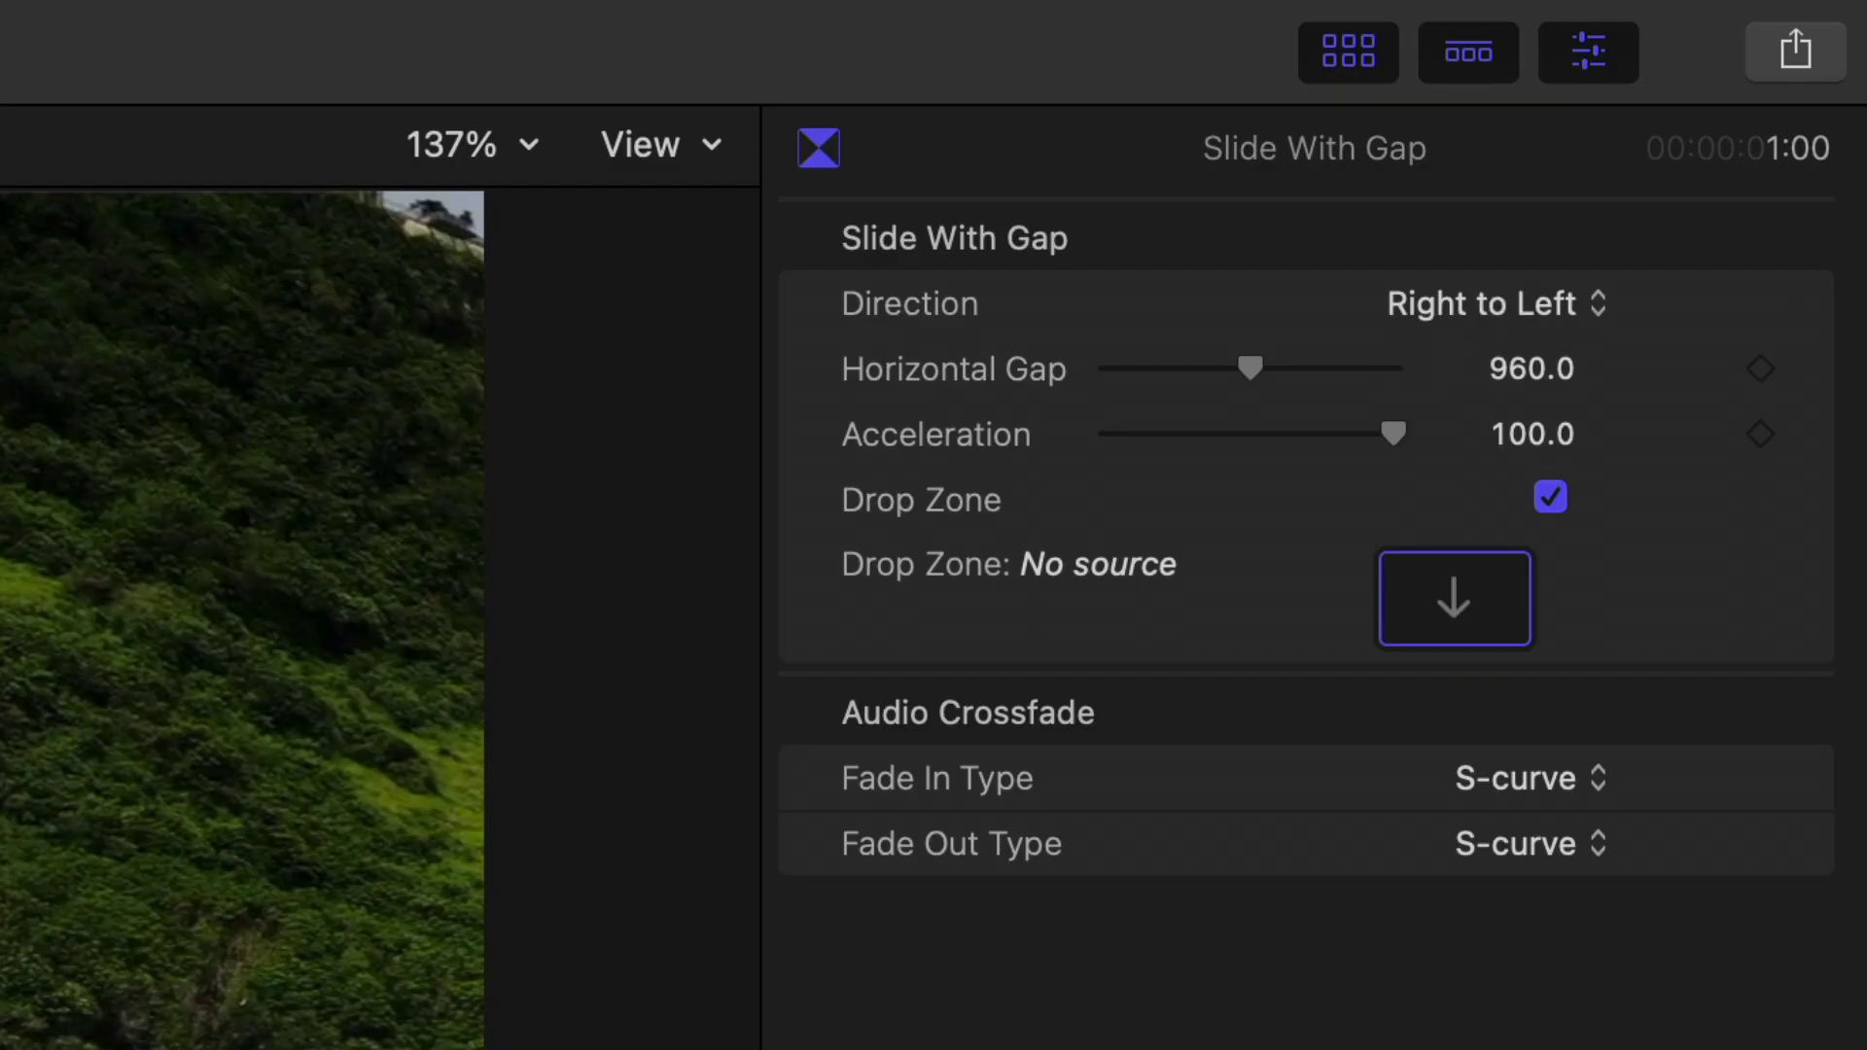
pyautogui.press('space')
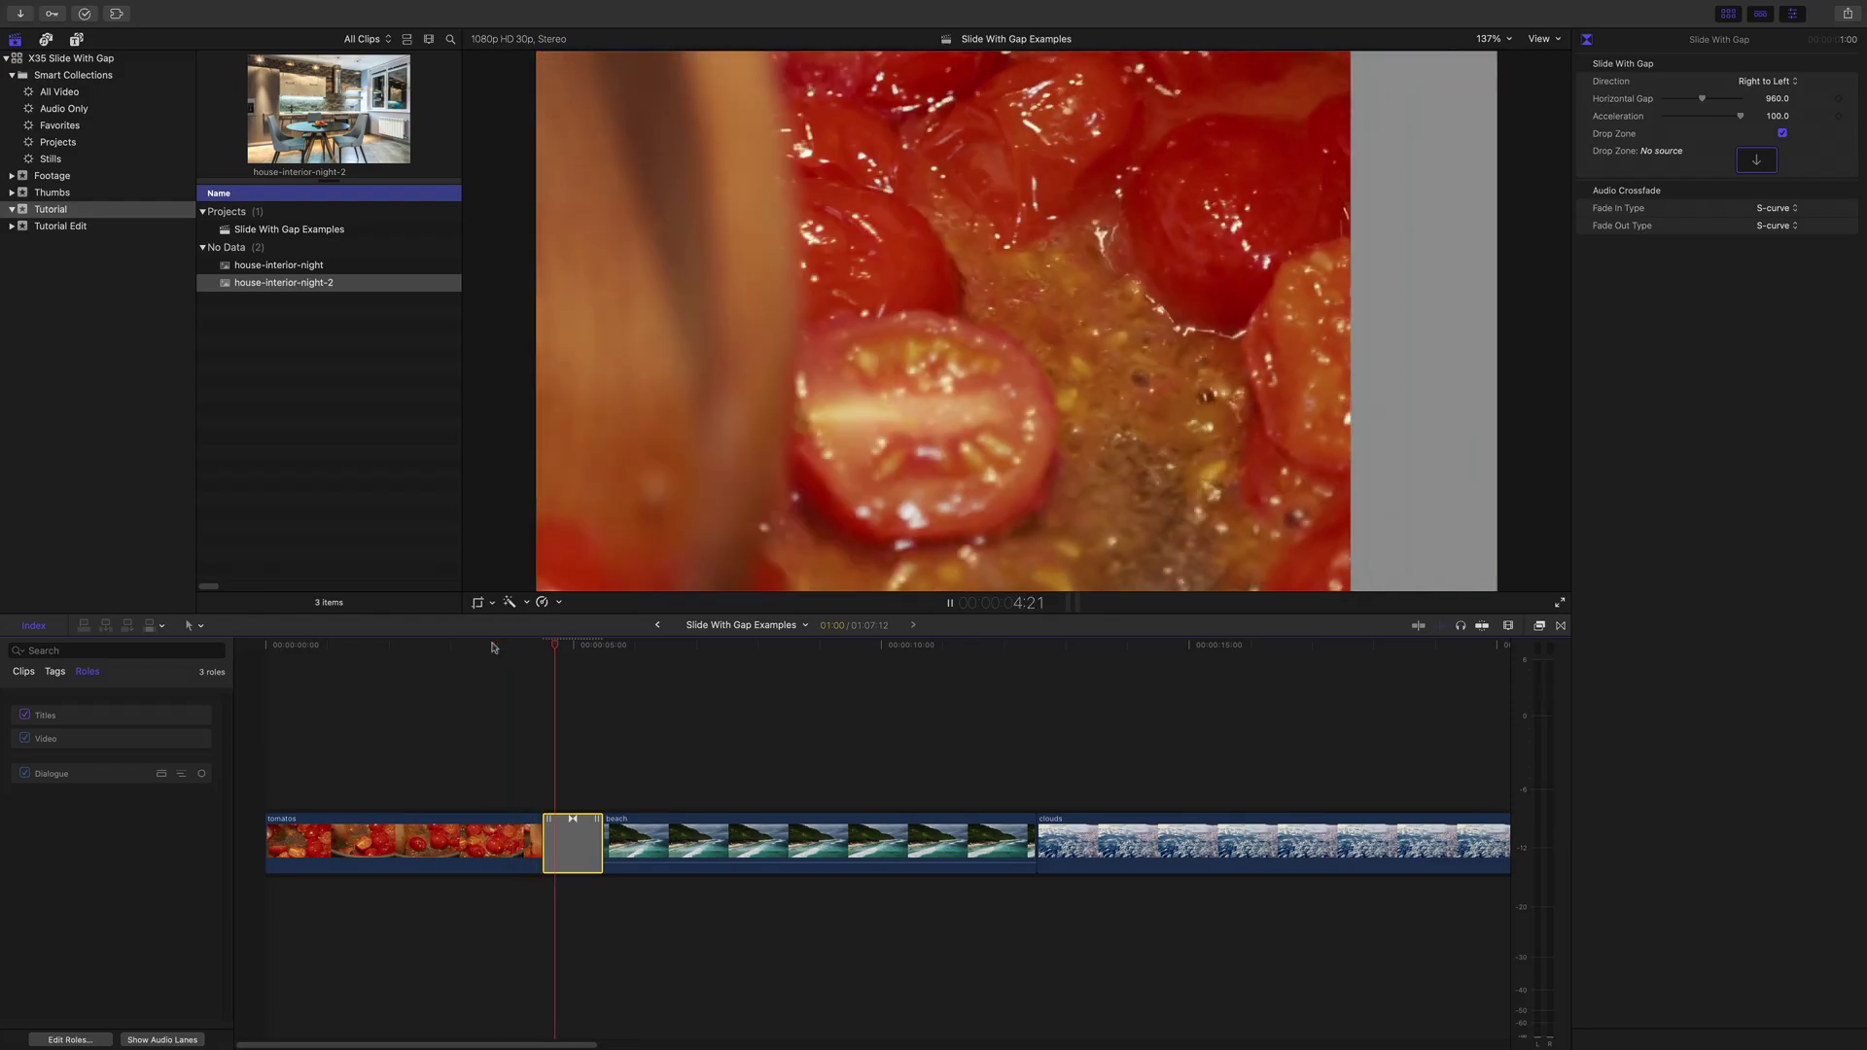
pyautogui.press('space')
# - Set the slide Direction to Left to Right and replay, parking mid-transition at 5:00
pyautogui.click(1779, 84)
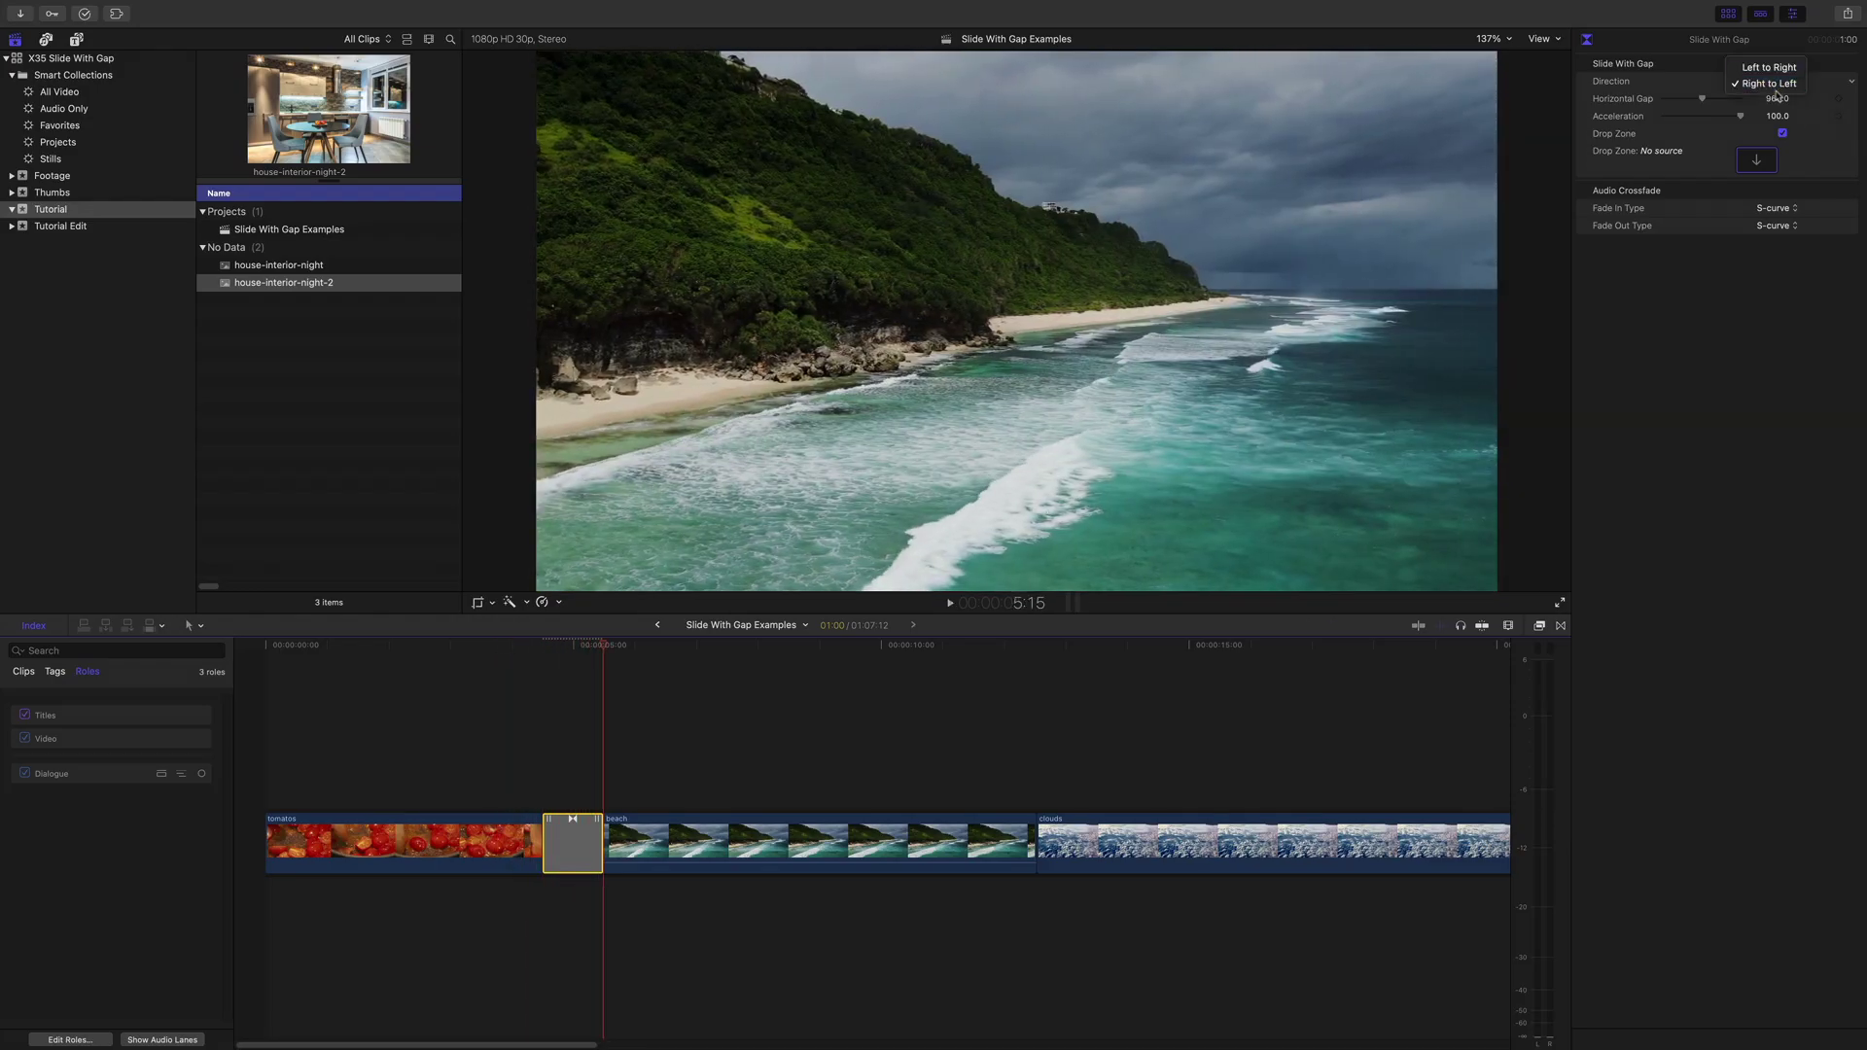
pyautogui.click(1765, 65)
pyautogui.click(505, 645)
pyautogui.press('space')
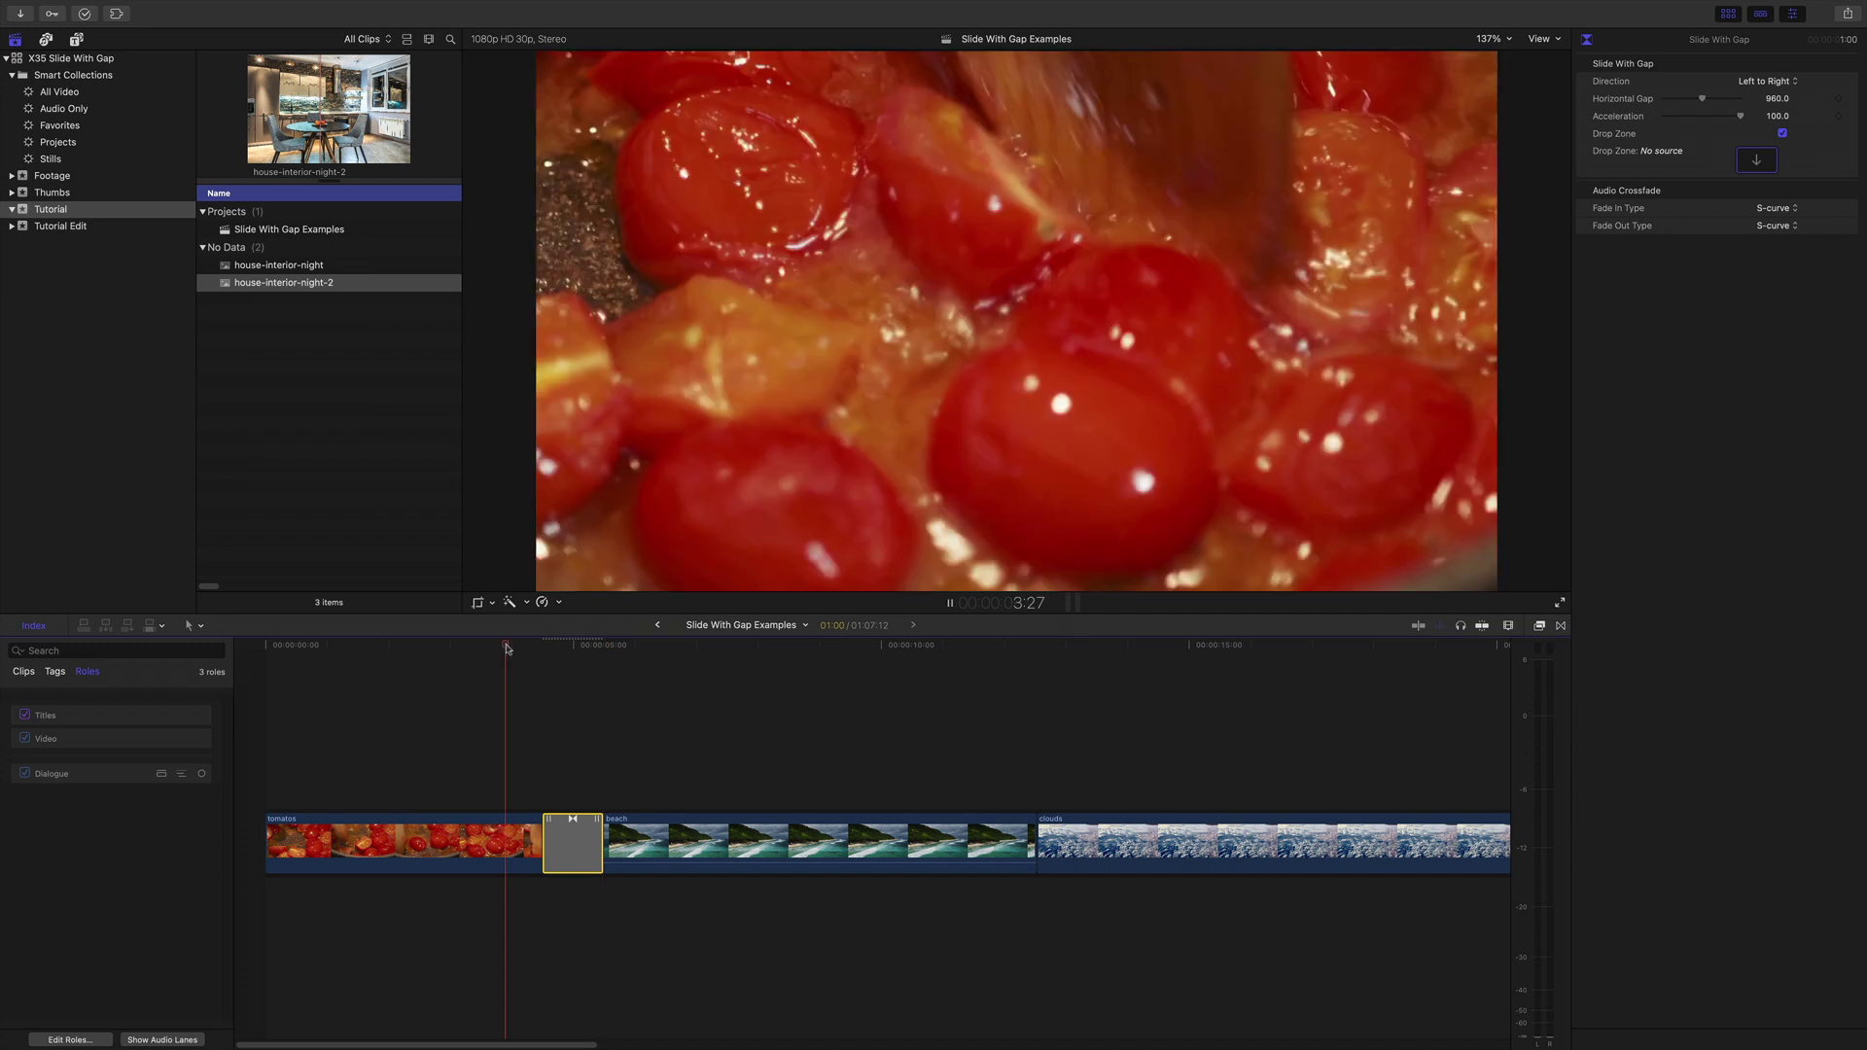
pyautogui.press('space')
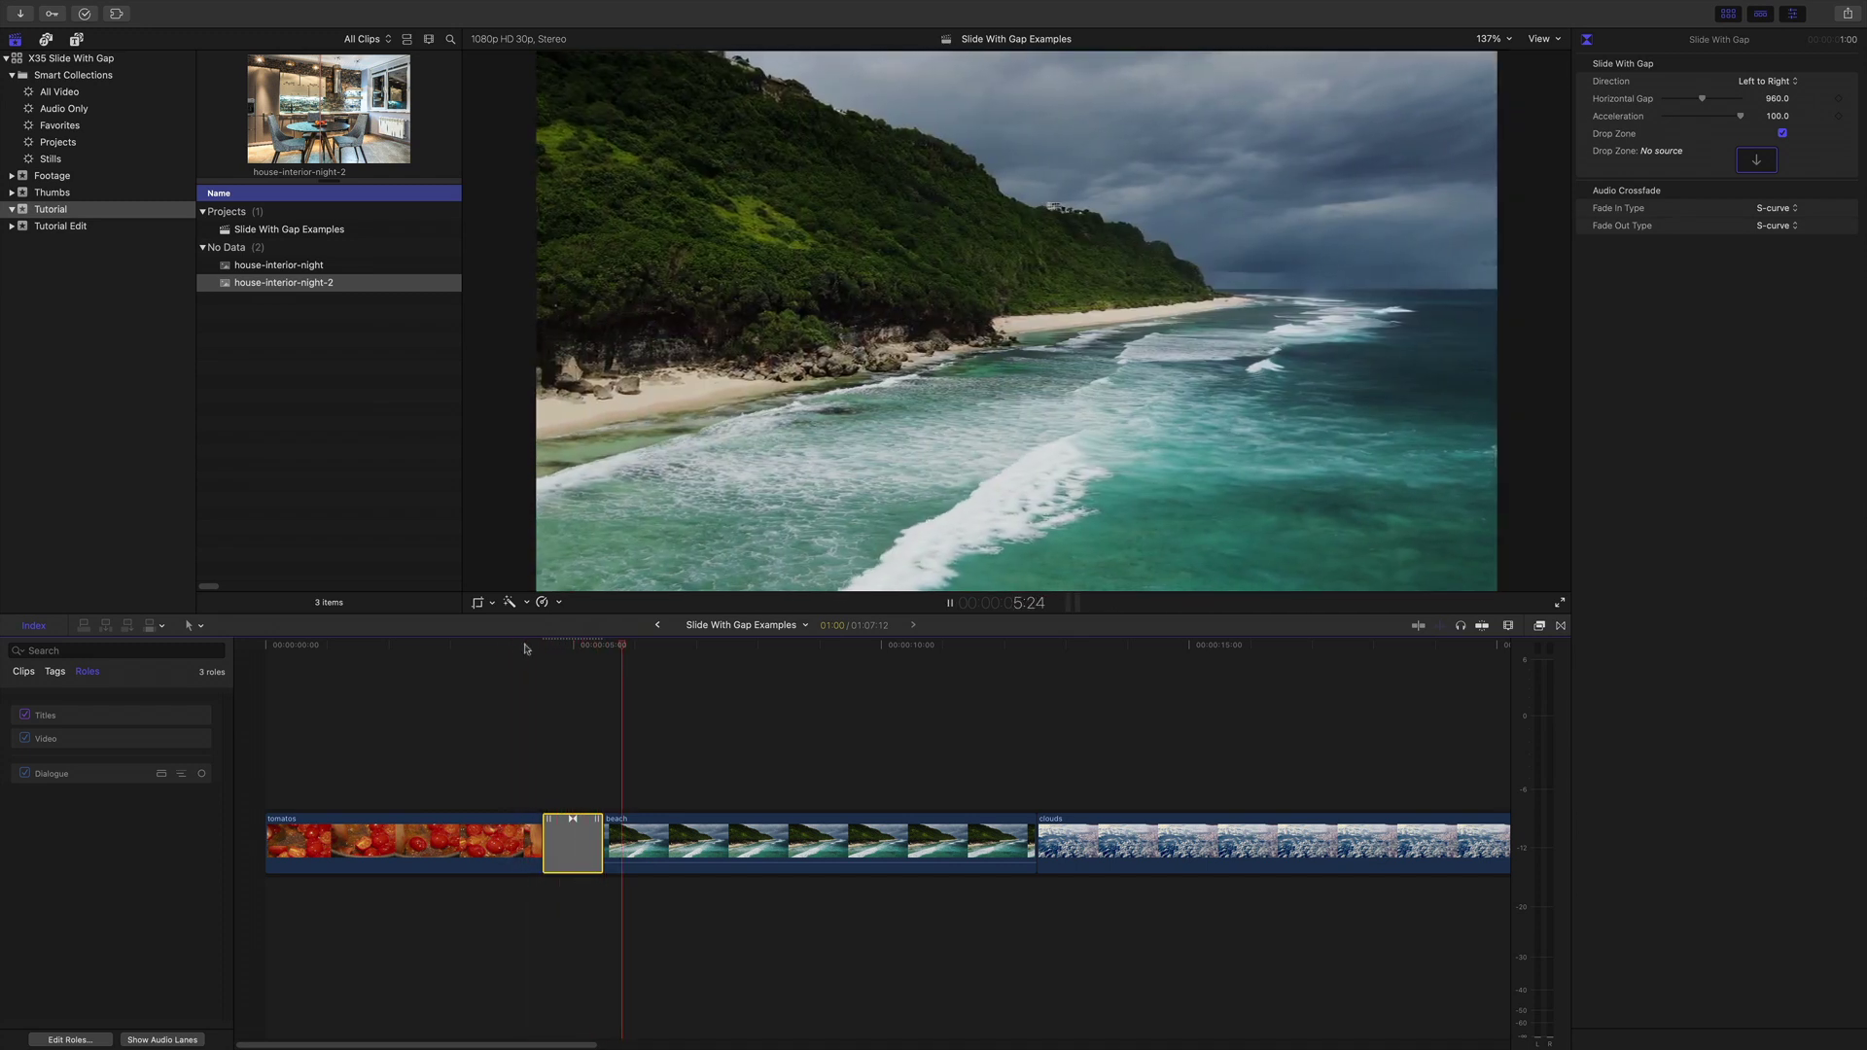
pyautogui.click(573, 645)
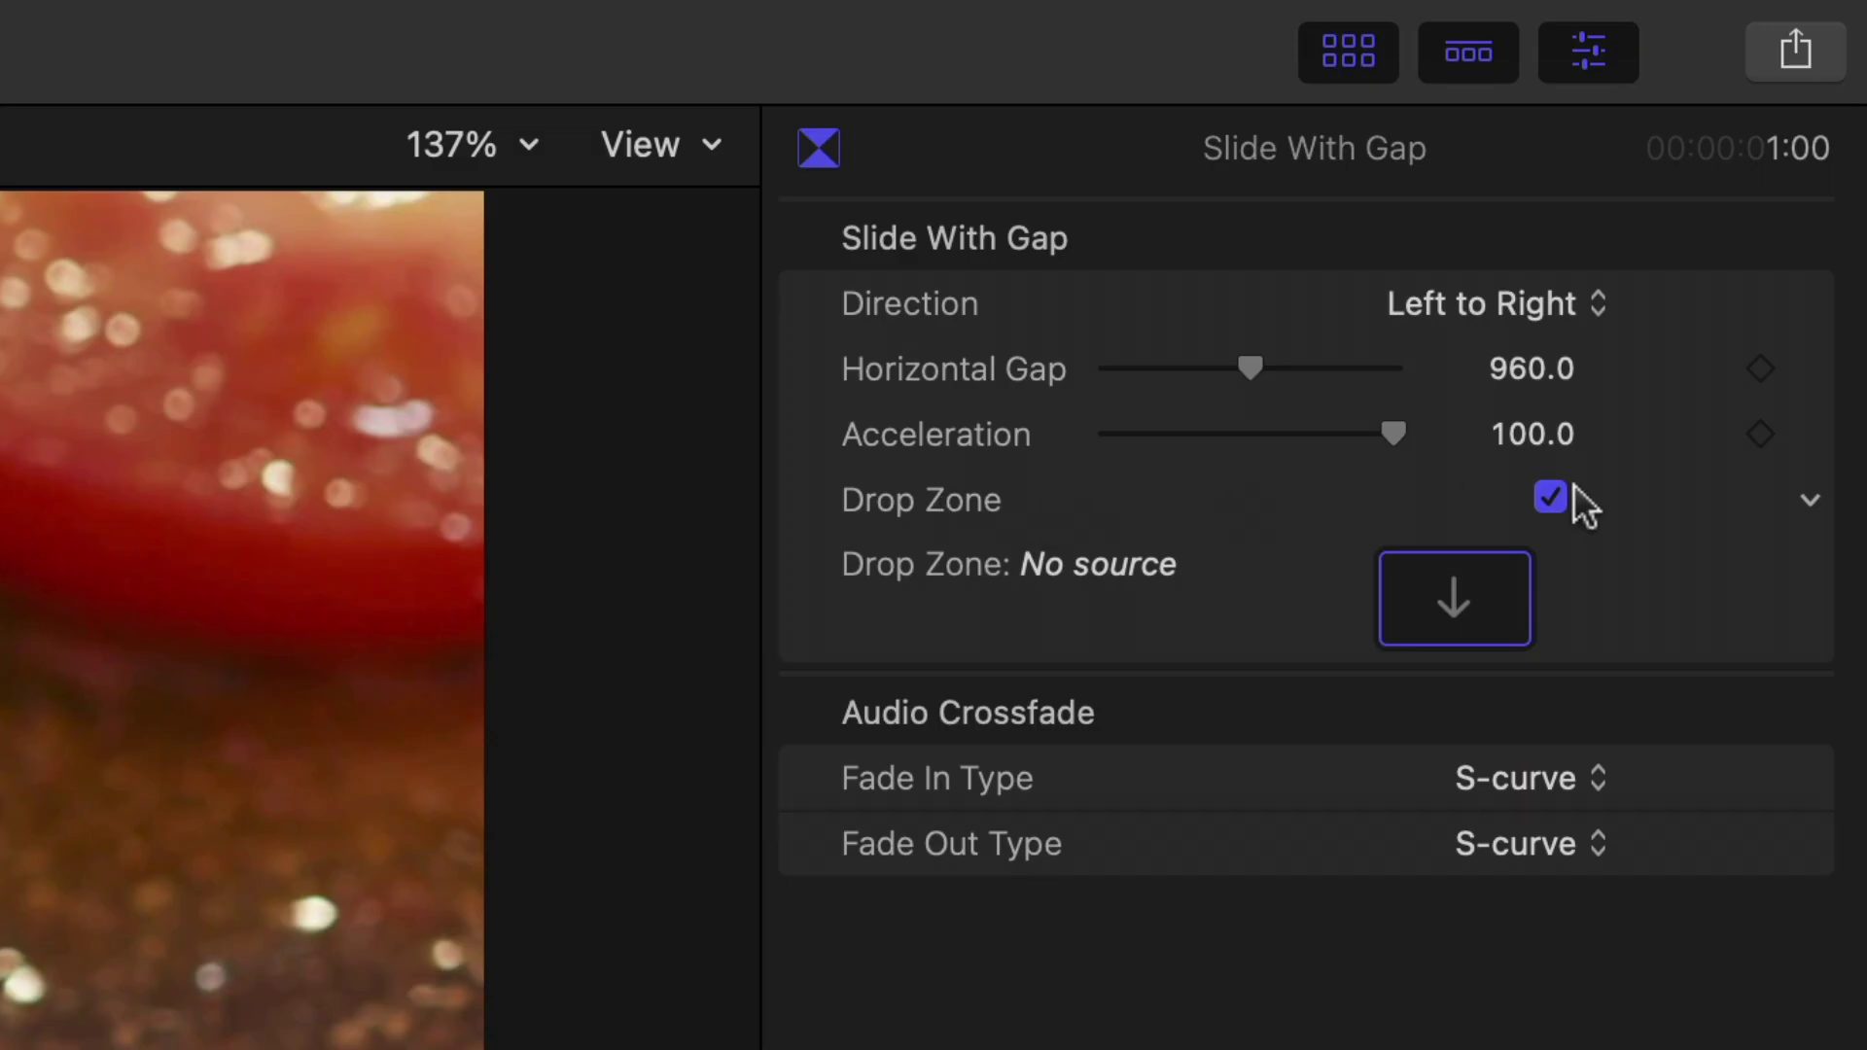
# - Apply the house-interior-night-2 kitchen image to the transition's Drop Zone
pyautogui.moveTo(1762, 166)
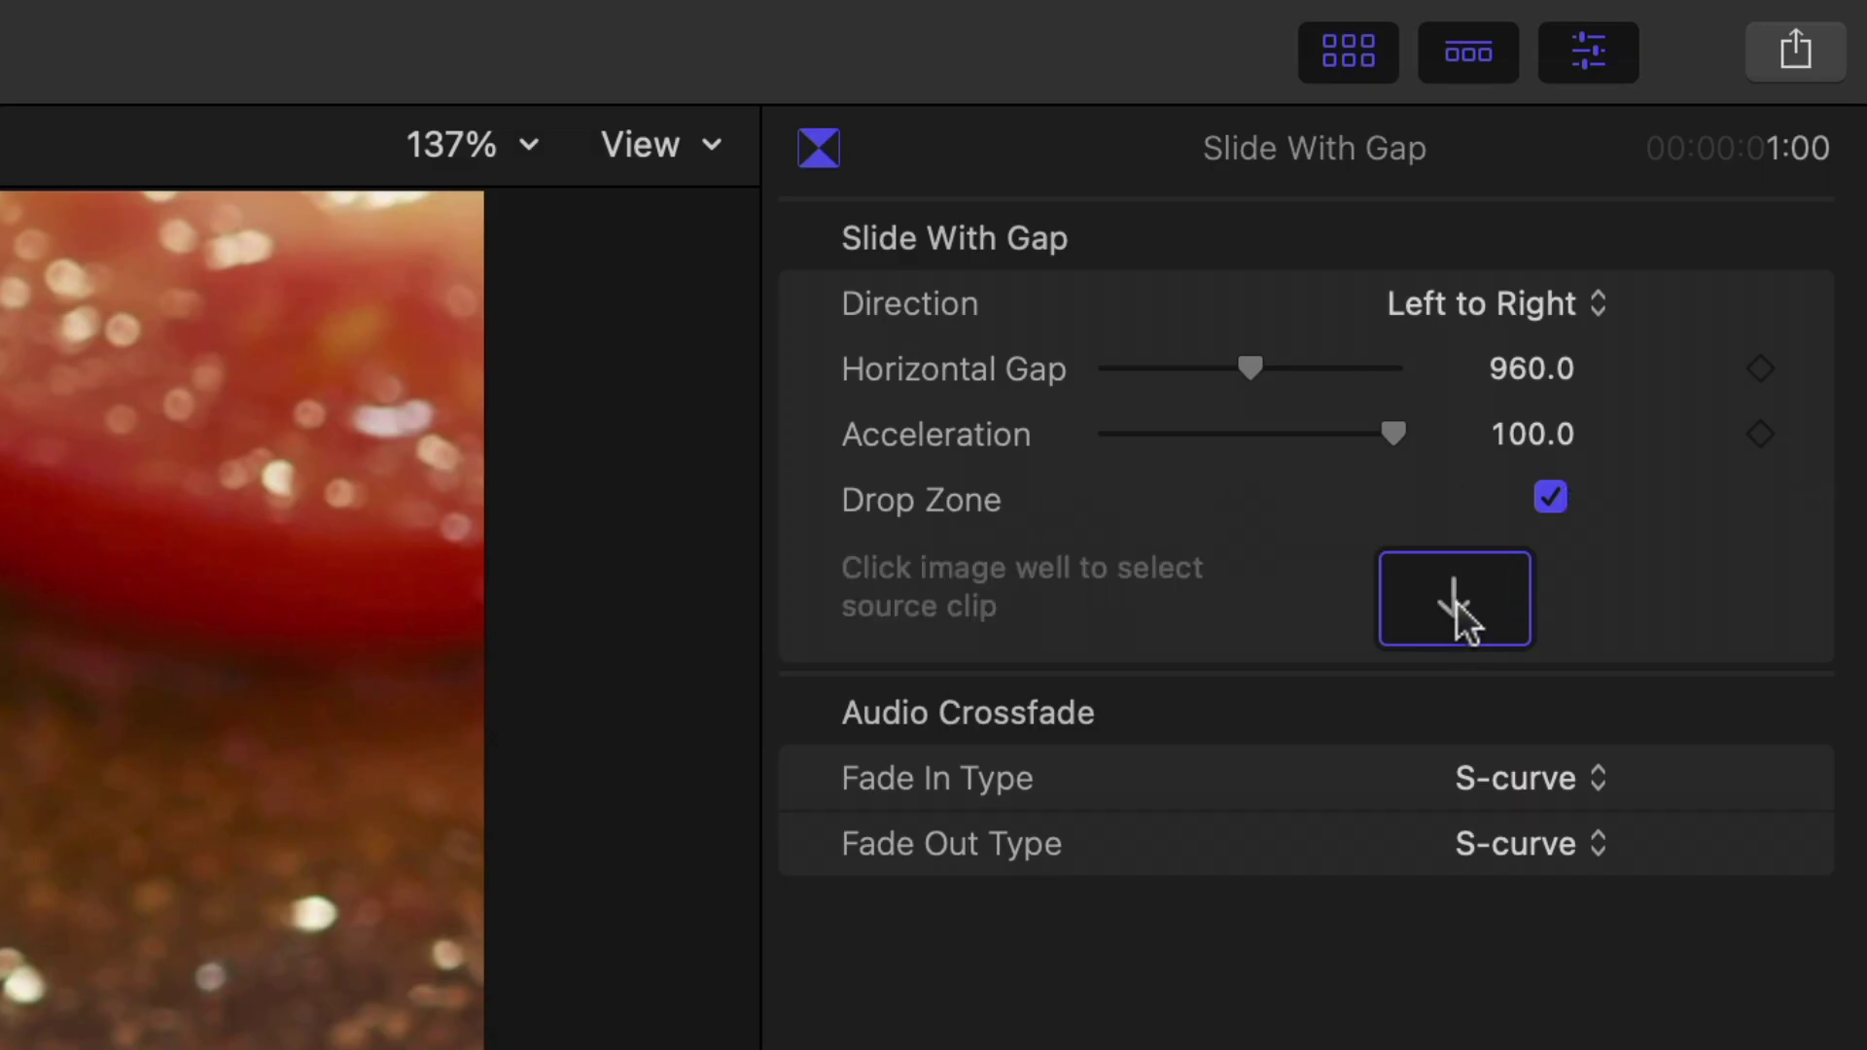
pyautogui.click(1456, 611)
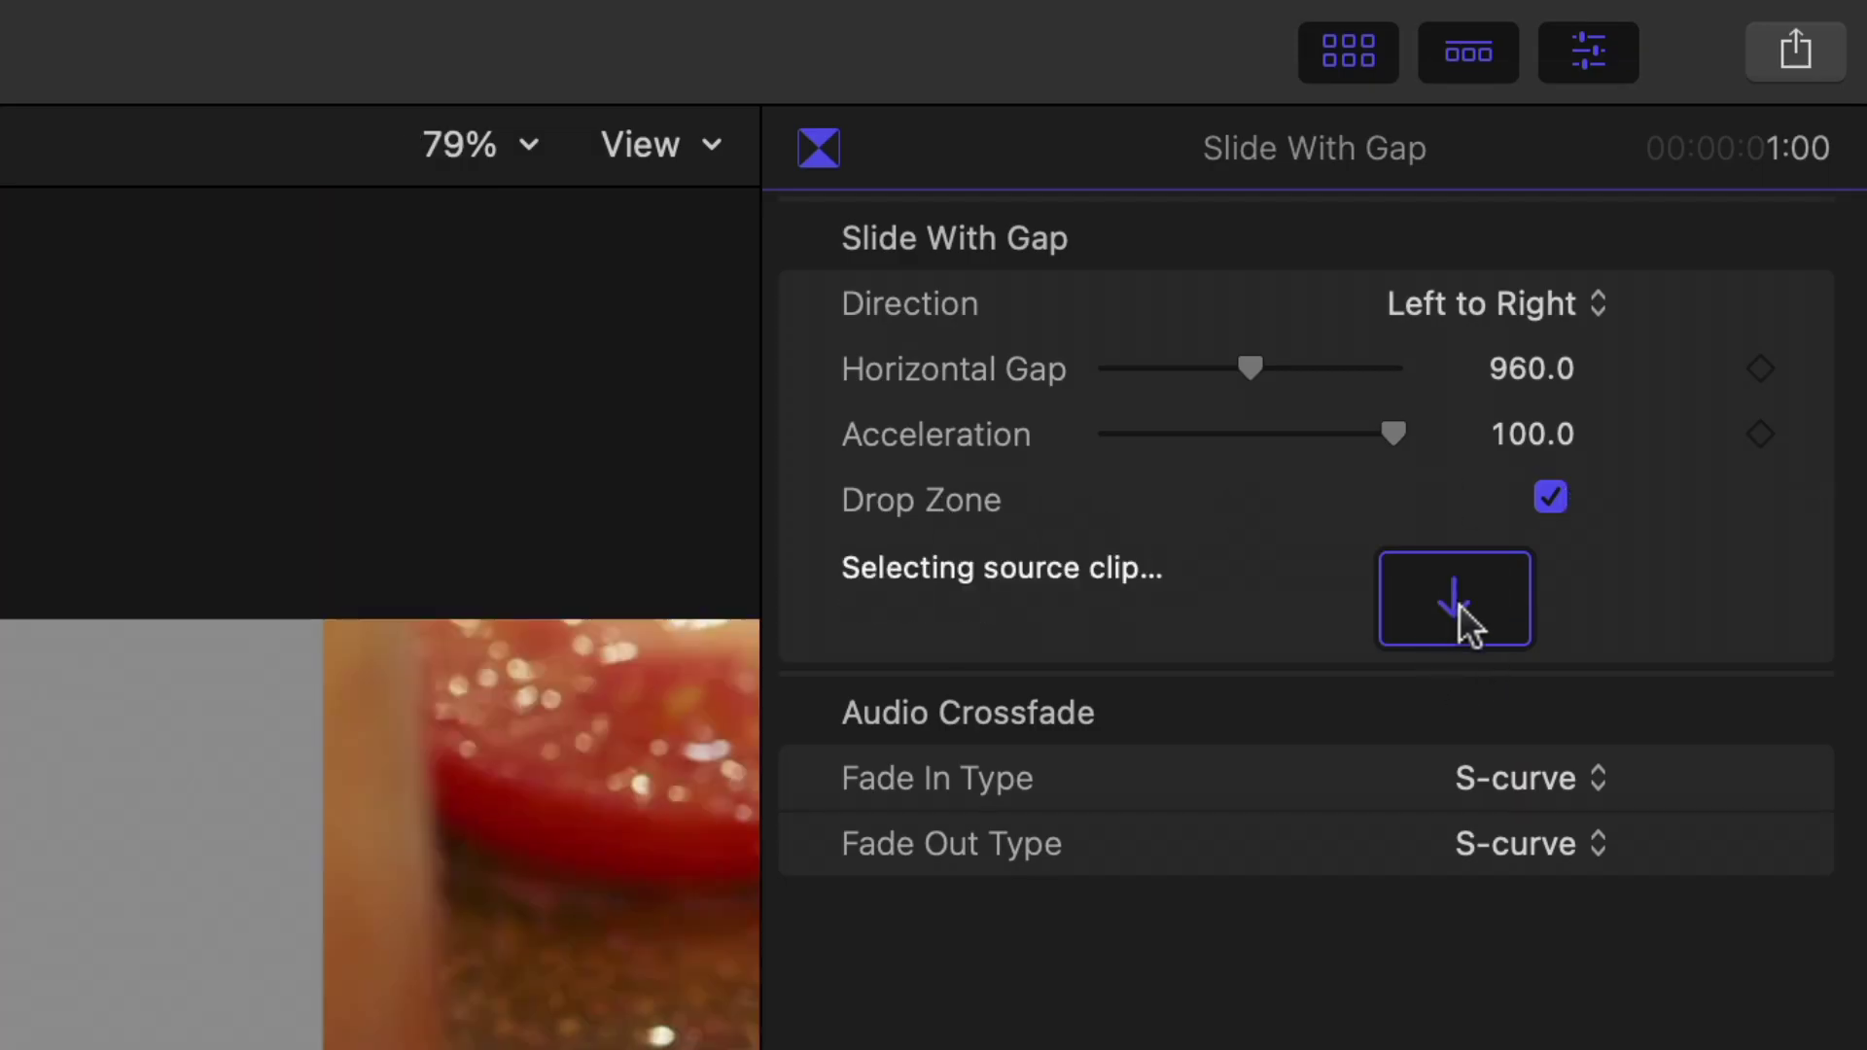
pyautogui.click(516, 299)
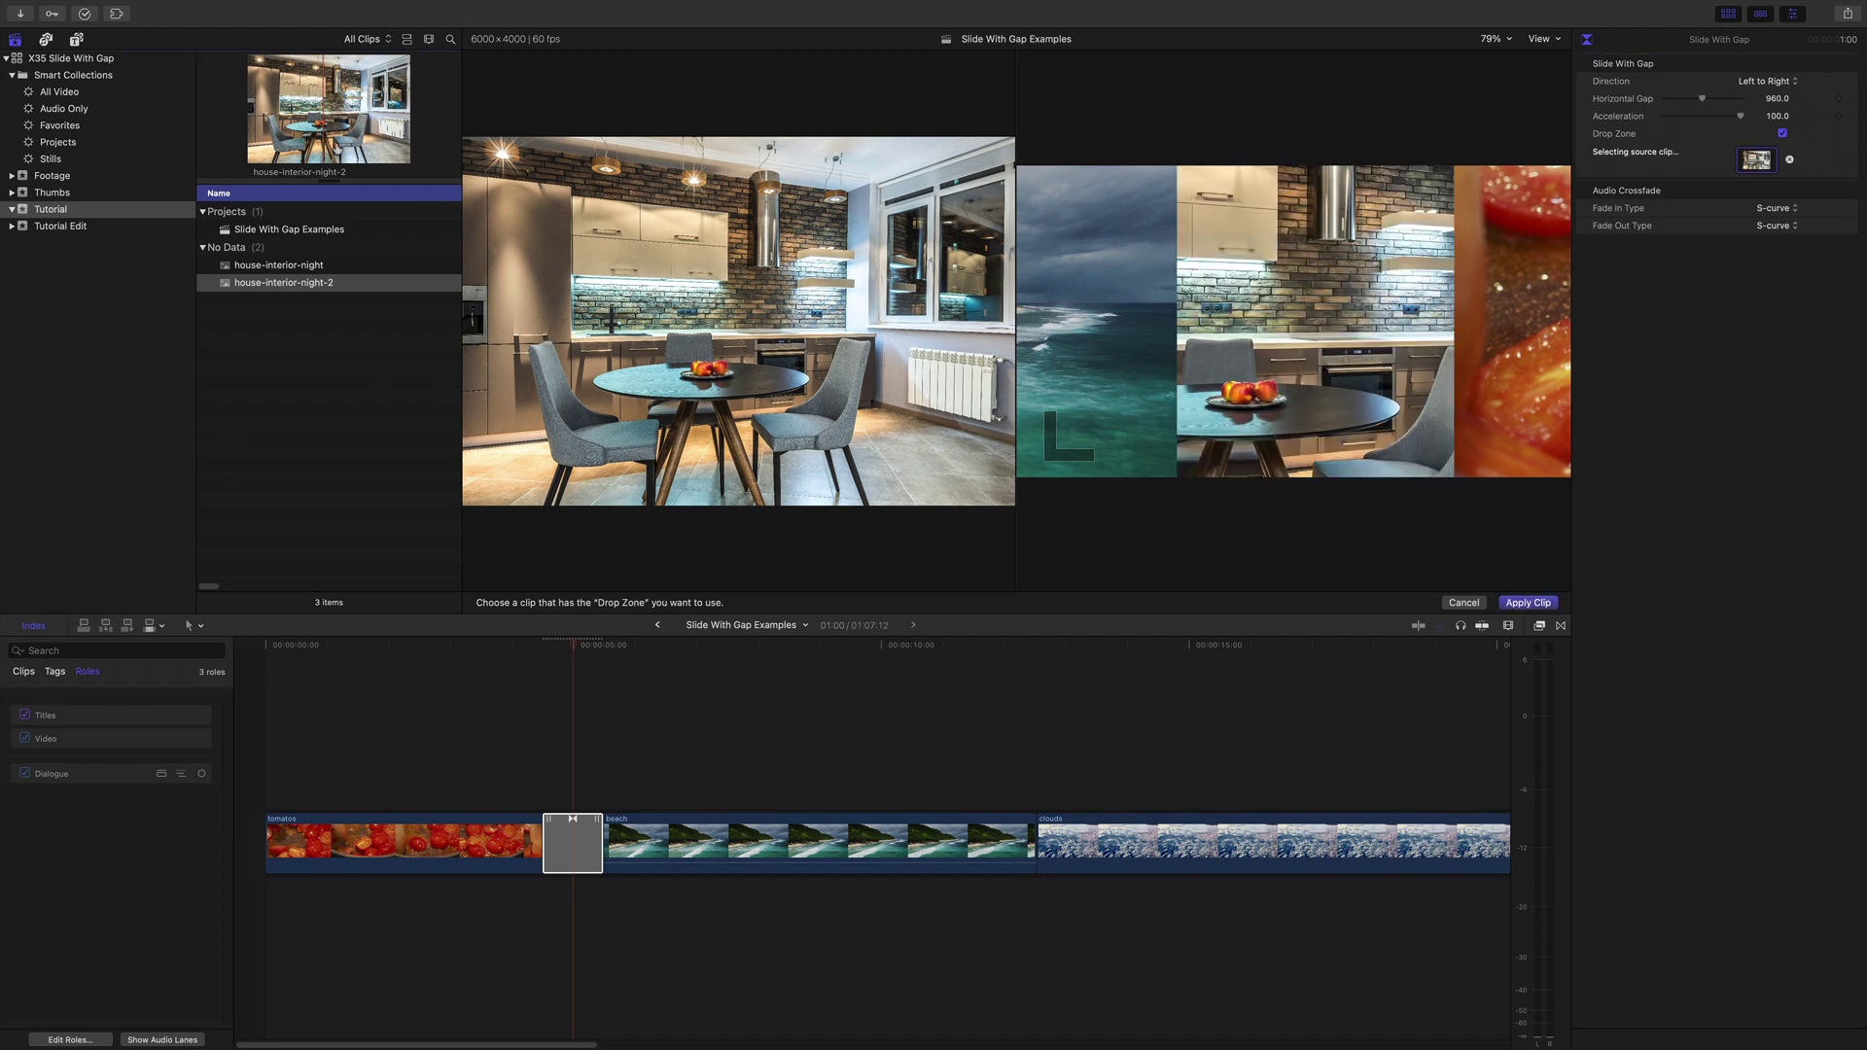
pyautogui.click(1531, 603)
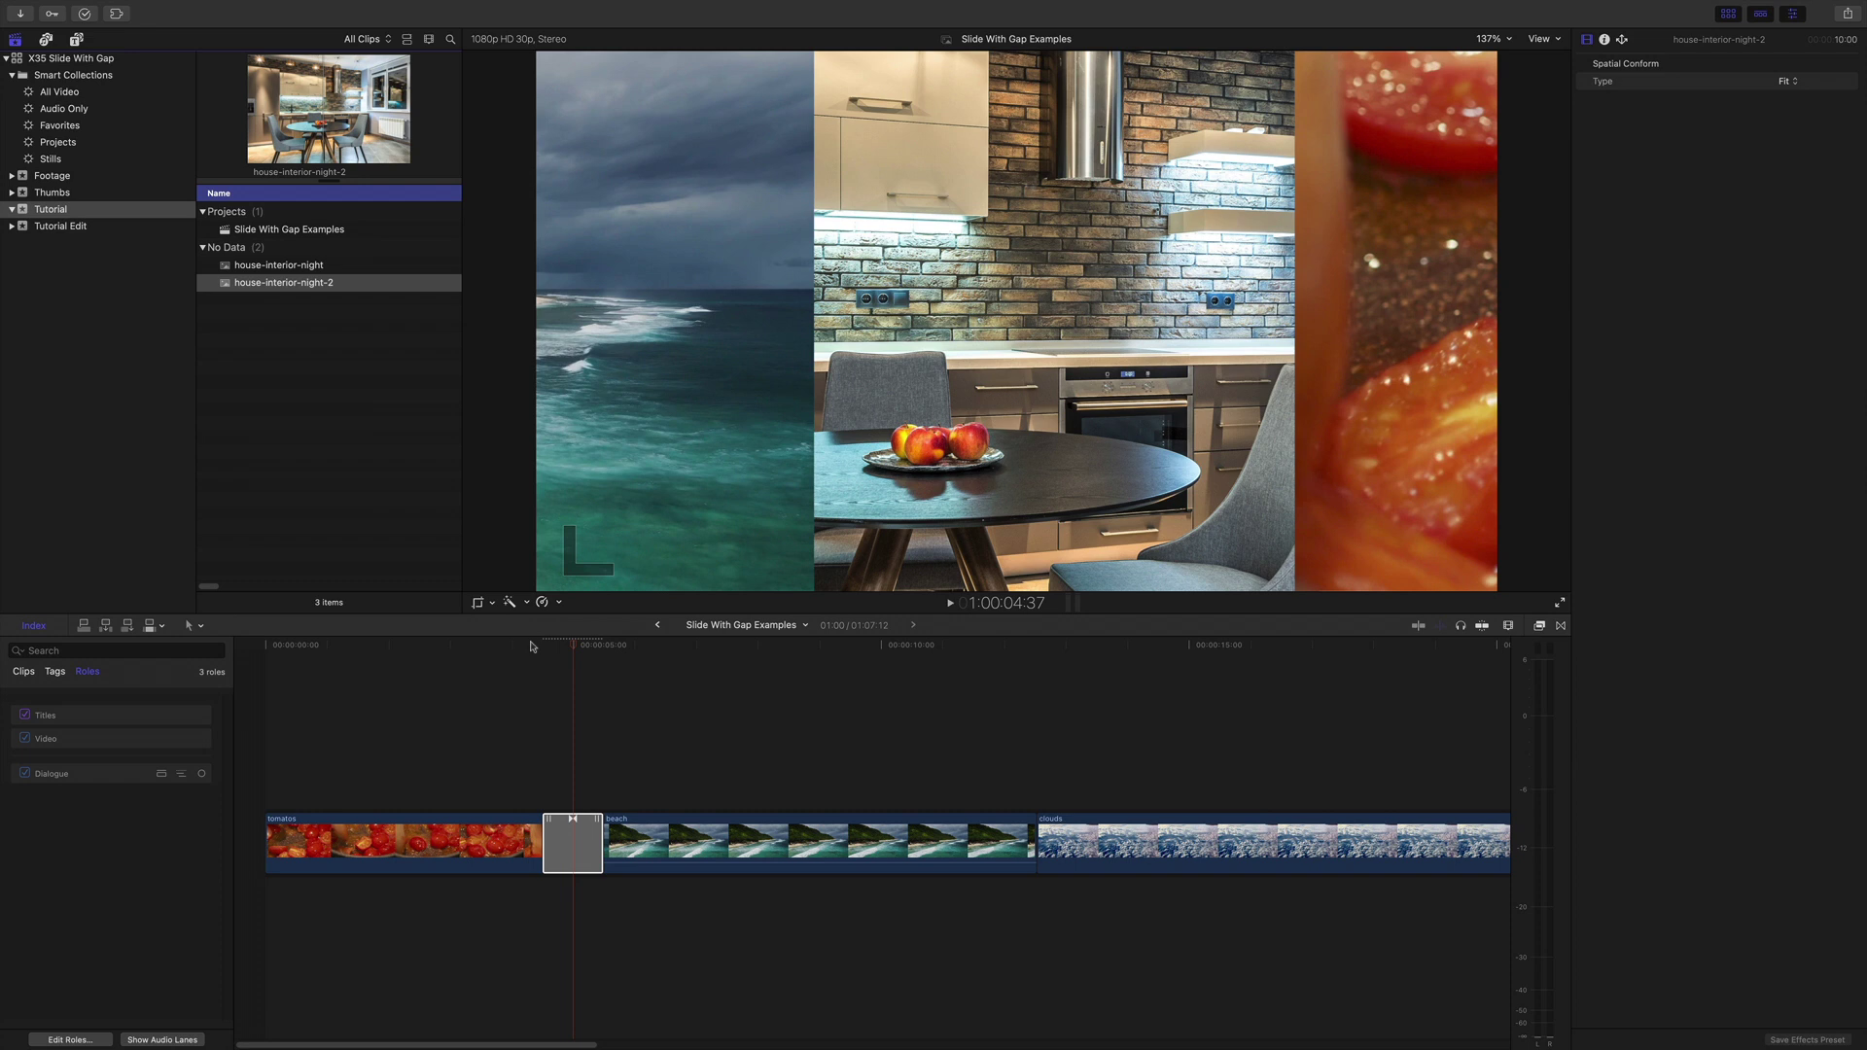
# - Play the transition to preview the kitchen image appearing in the gap
pyautogui.click(532, 644)
pyautogui.press('space')
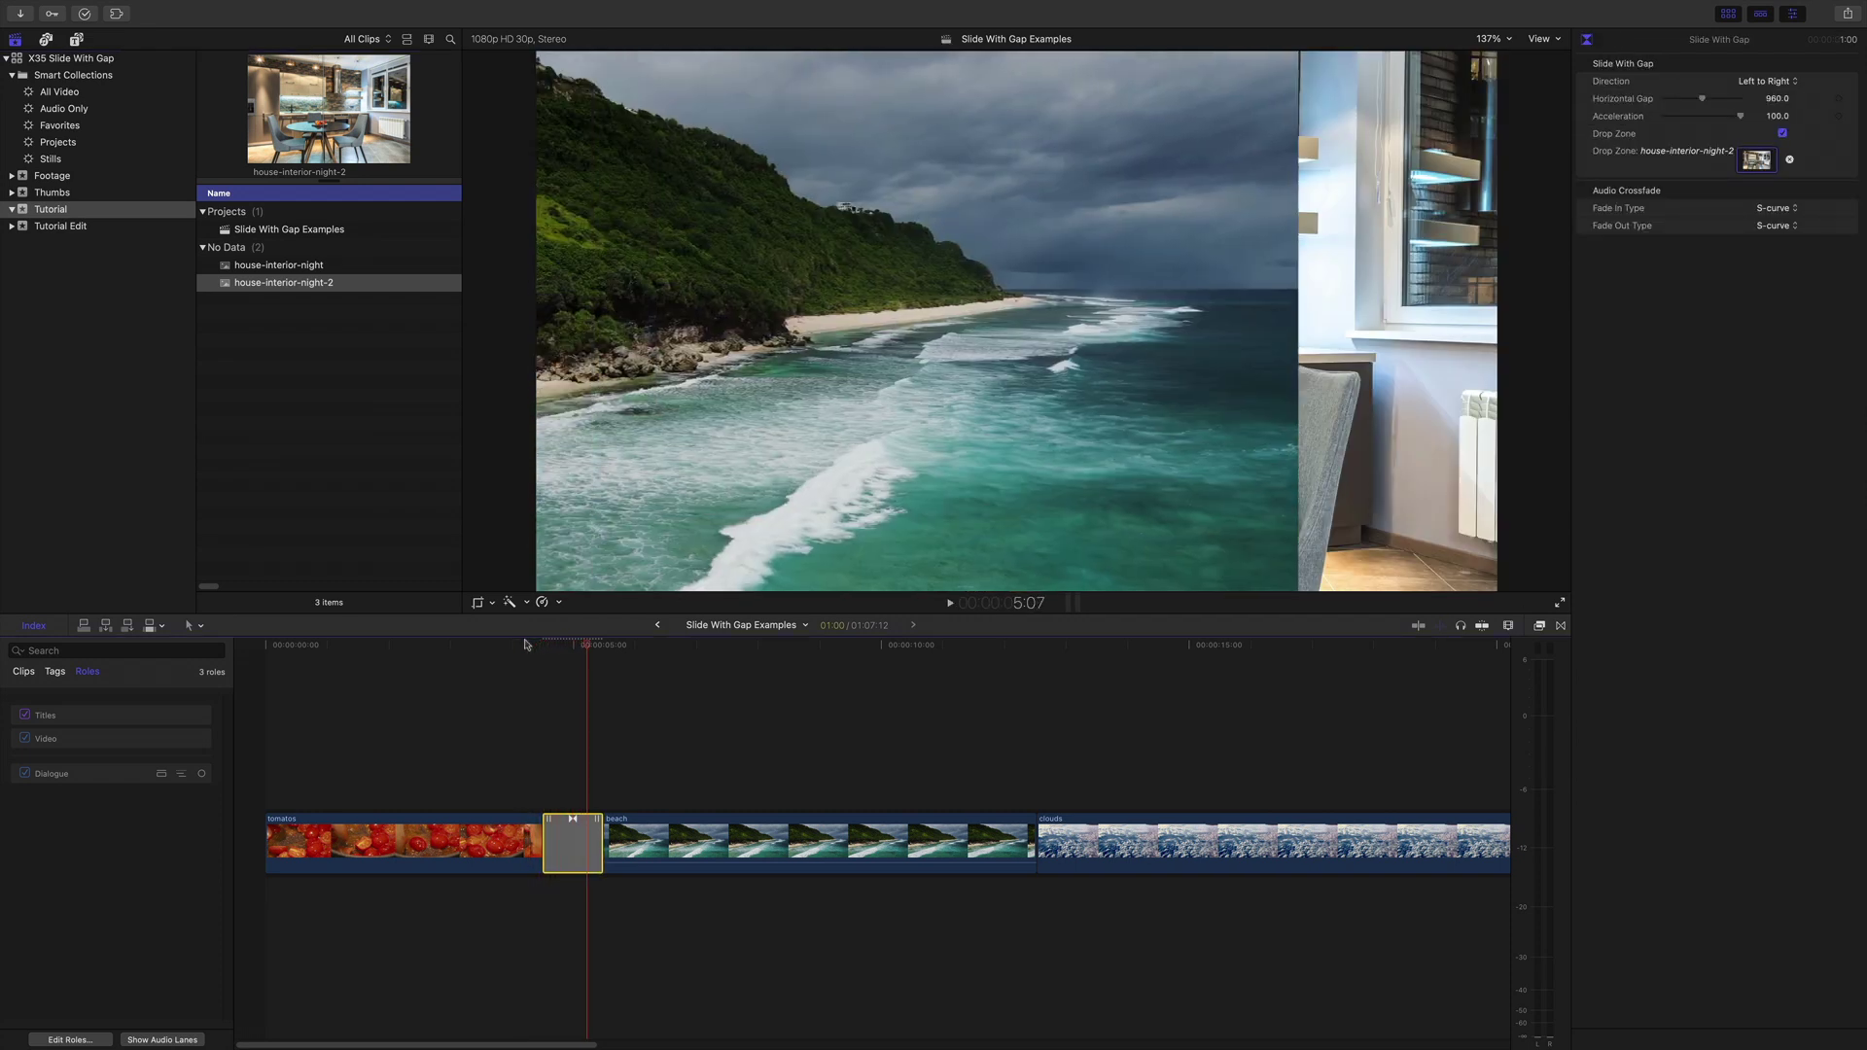
pyautogui.click(524, 645)
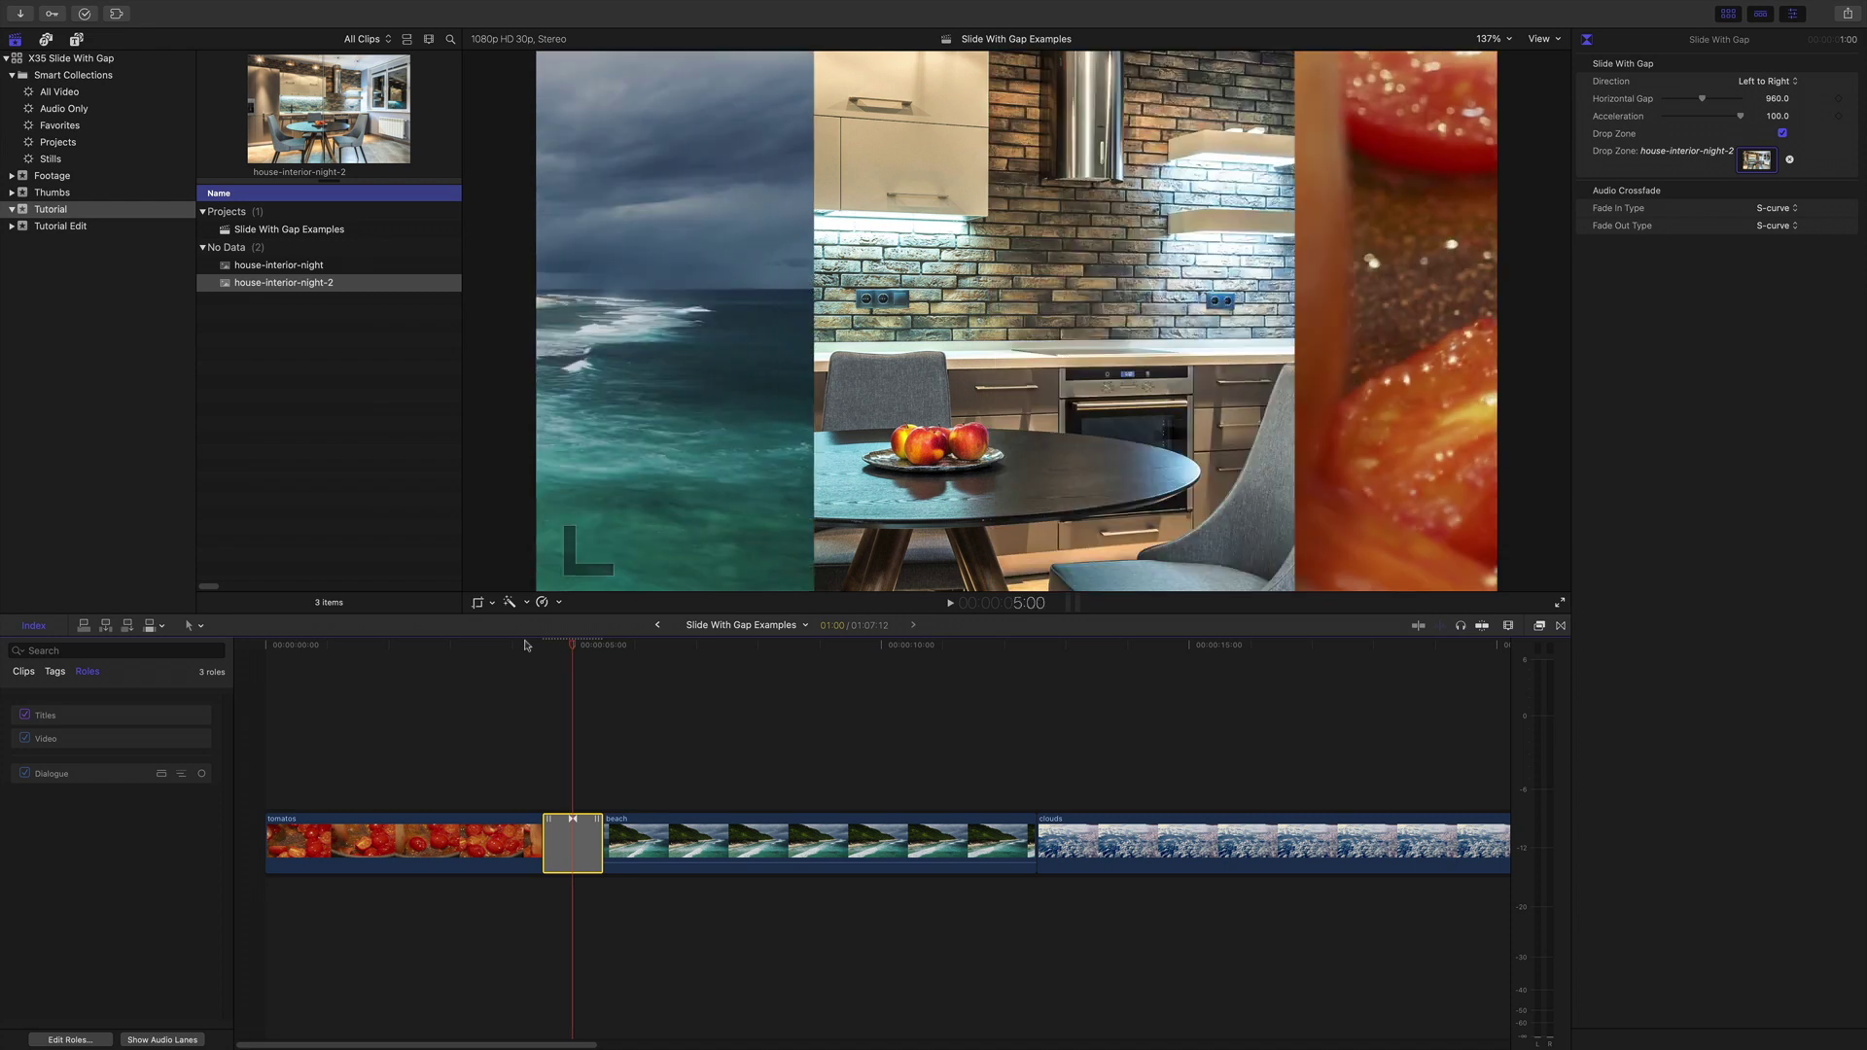
pyautogui.press('j')
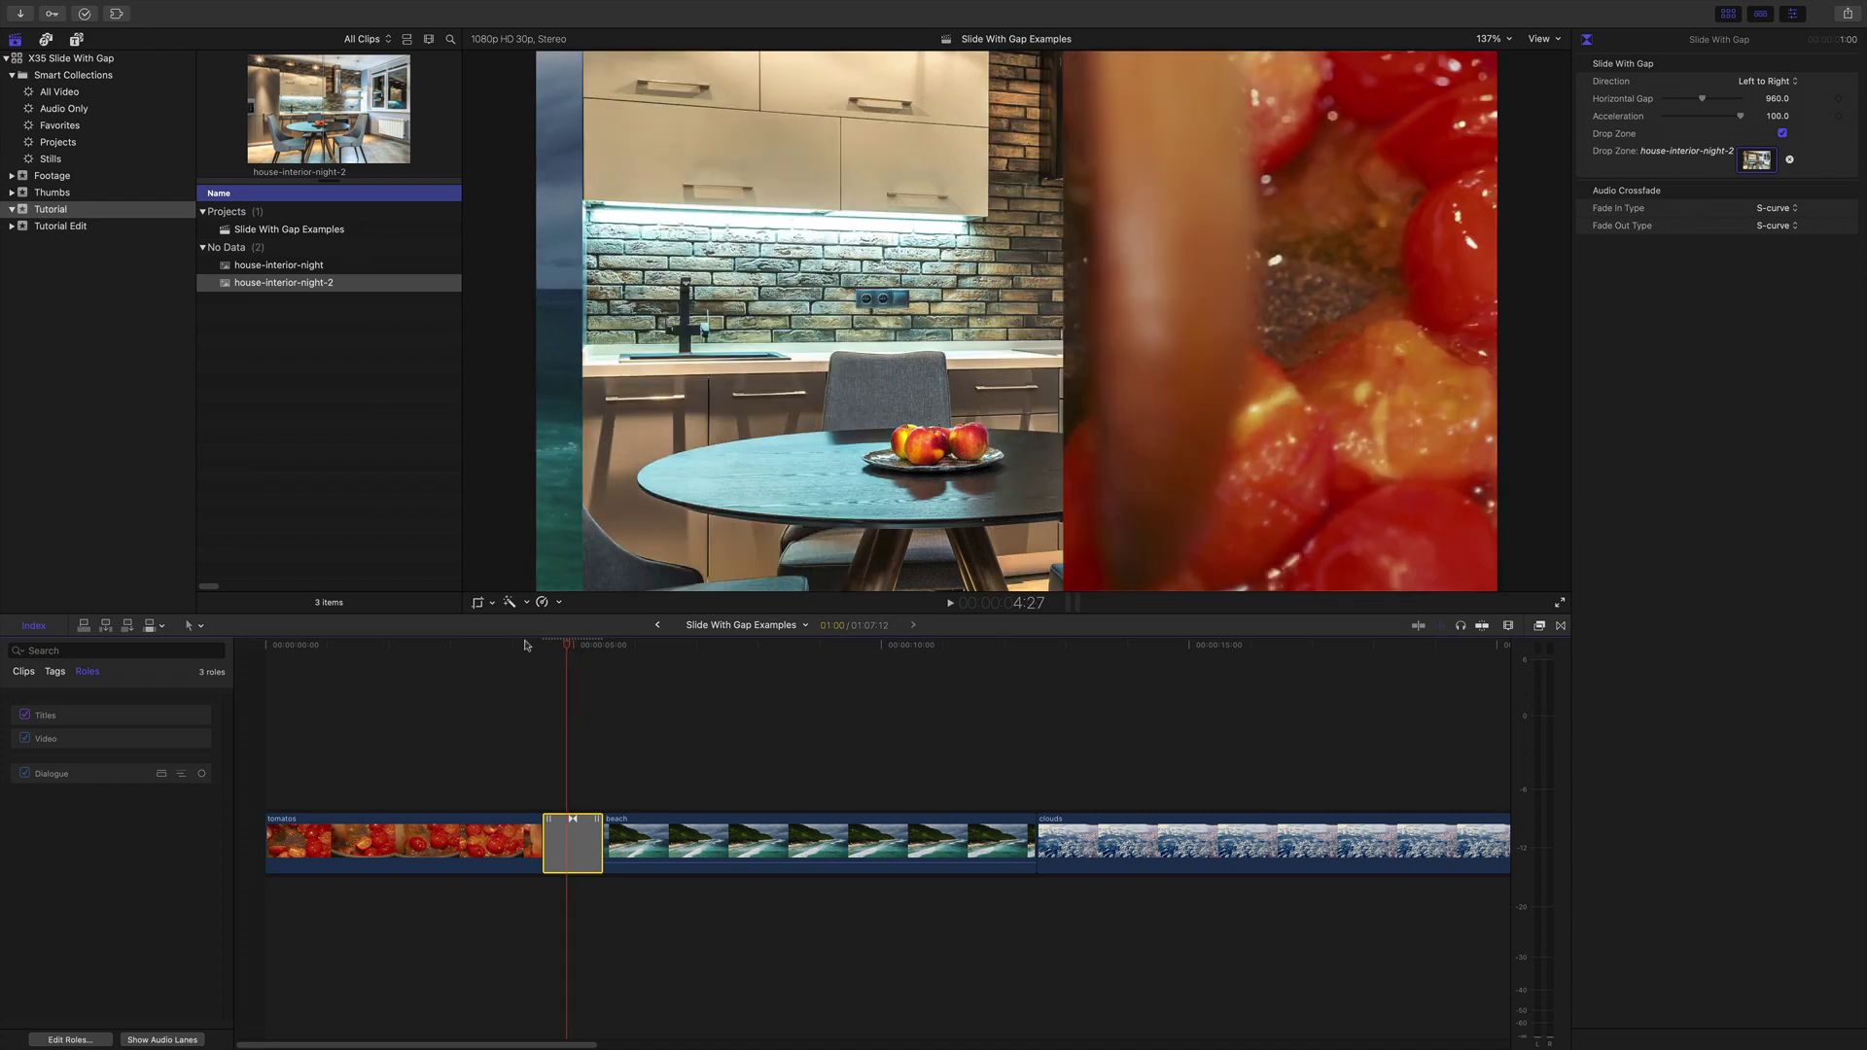
# - Try dragging the Horizontal Gap down to 0 and back wider, previewing the slide
pyautogui.press('Right')
pyautogui.press('Right')
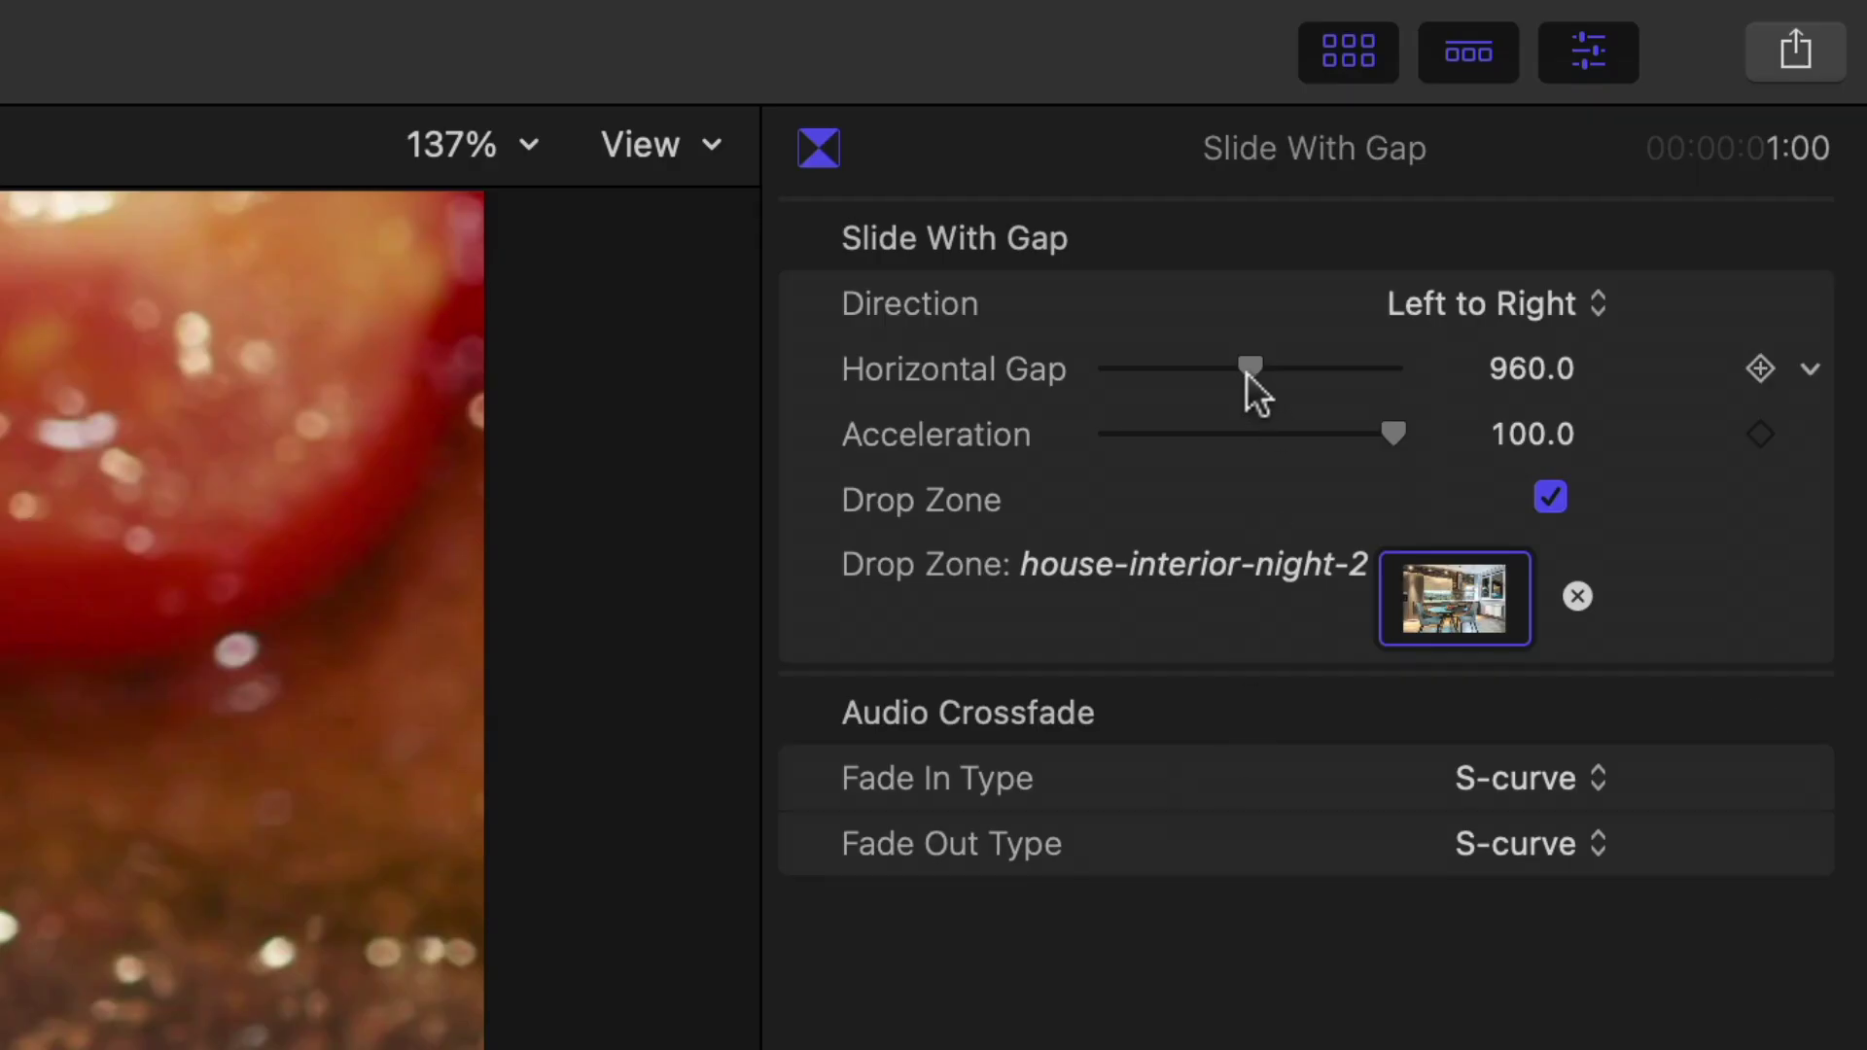
pyautogui.moveTo(1248, 365); pyautogui.dragTo(1102, 387)
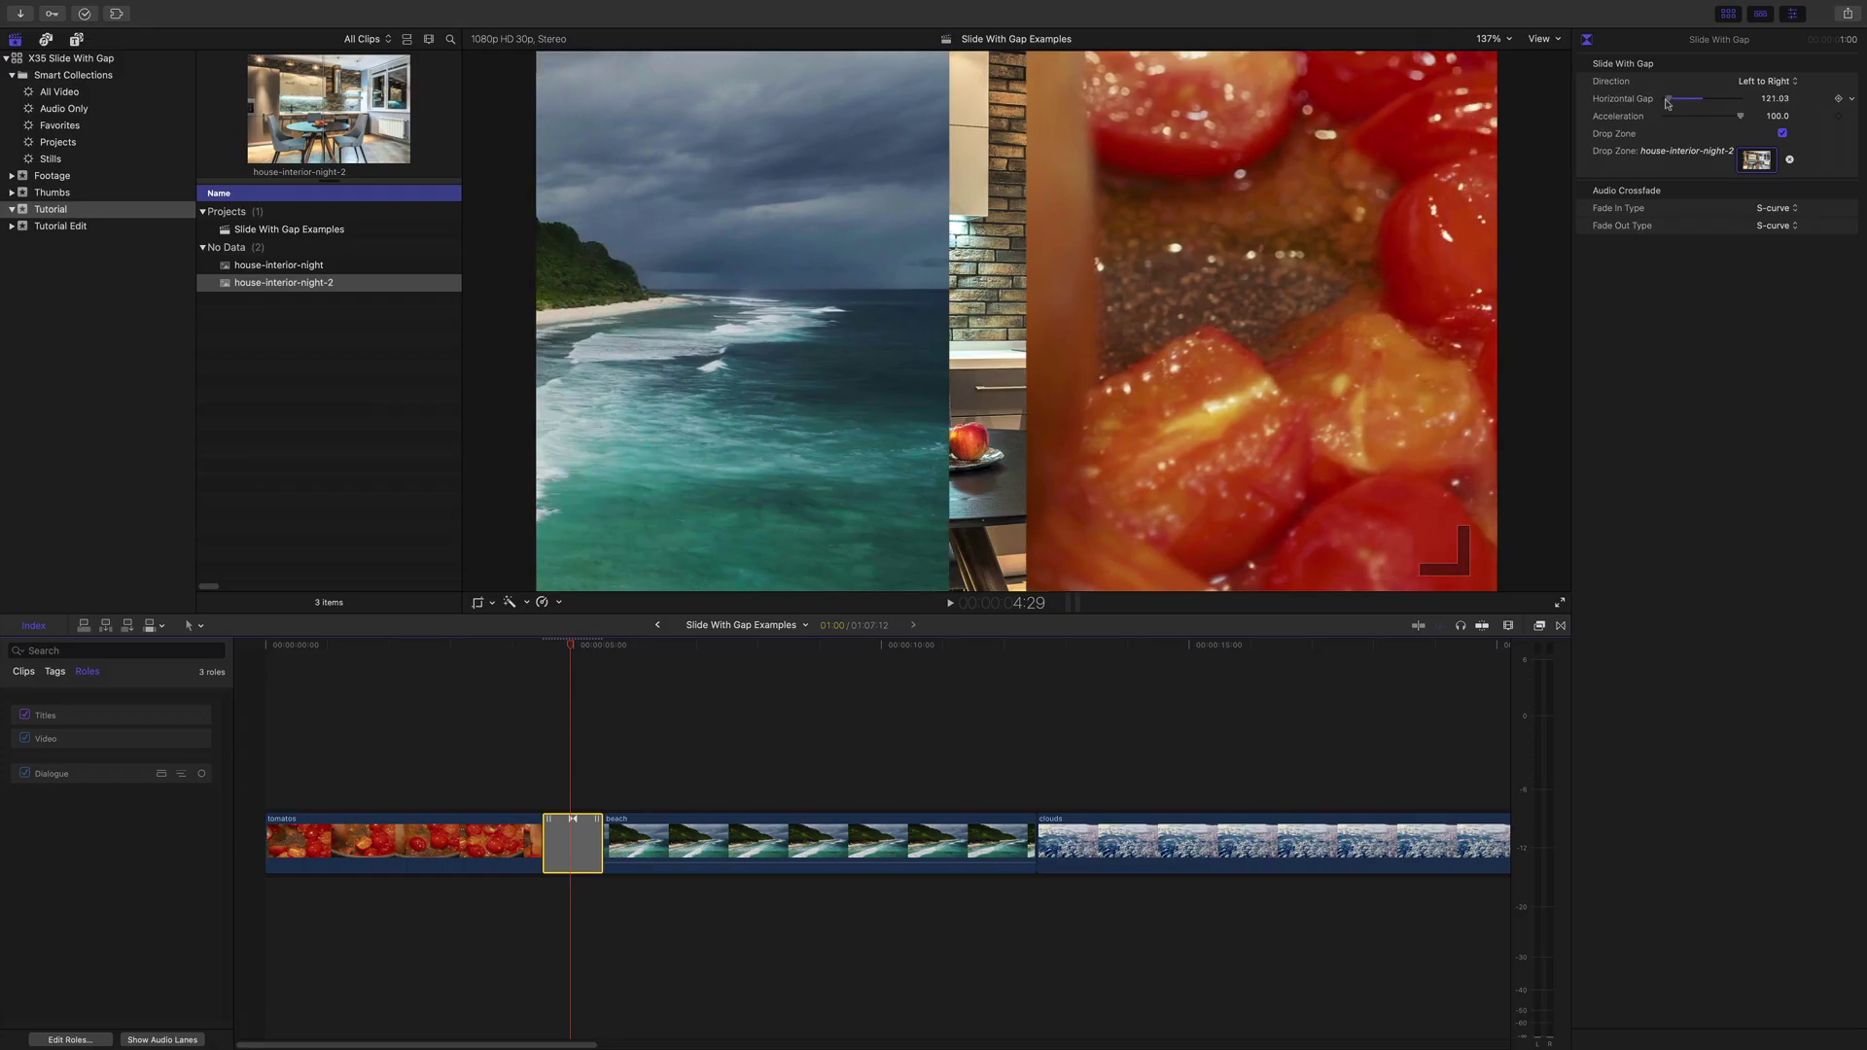
pyautogui.moveTo(1663, 103); pyautogui.dragTo(1753, 104)
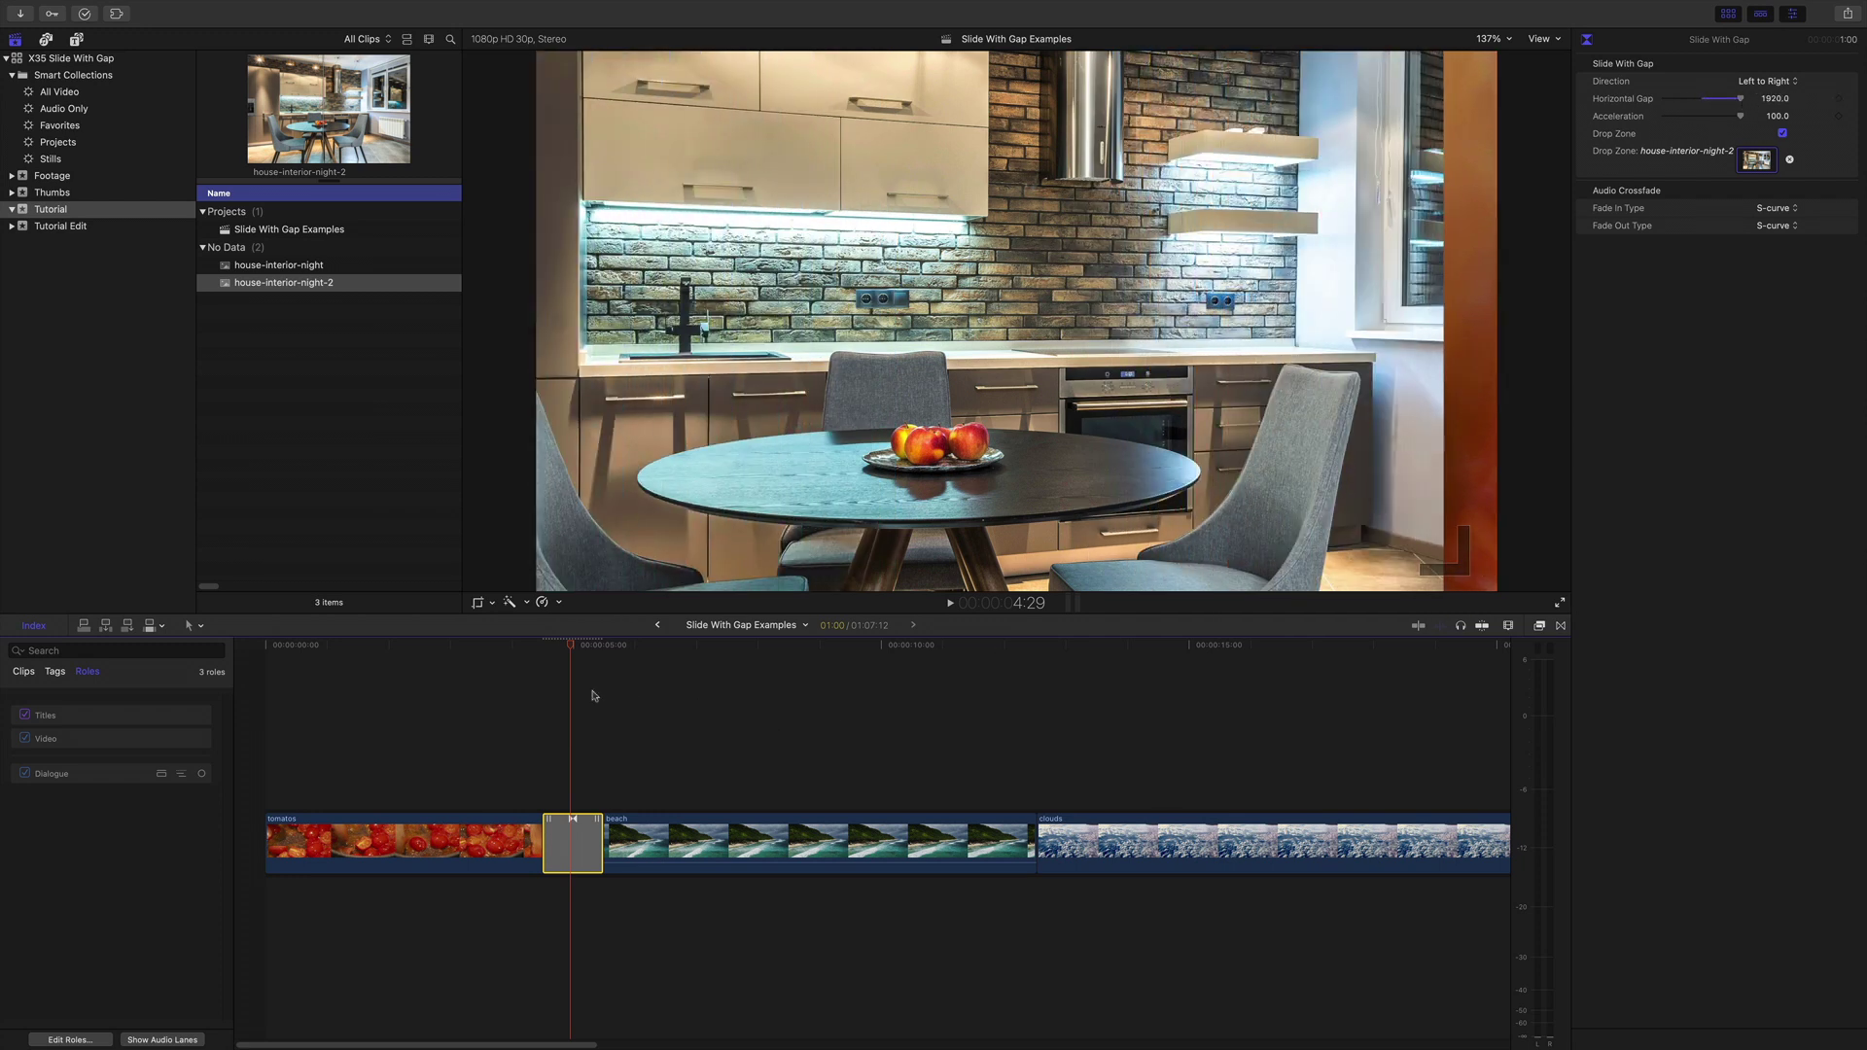
pyautogui.click(525, 648)
pyautogui.press('space')
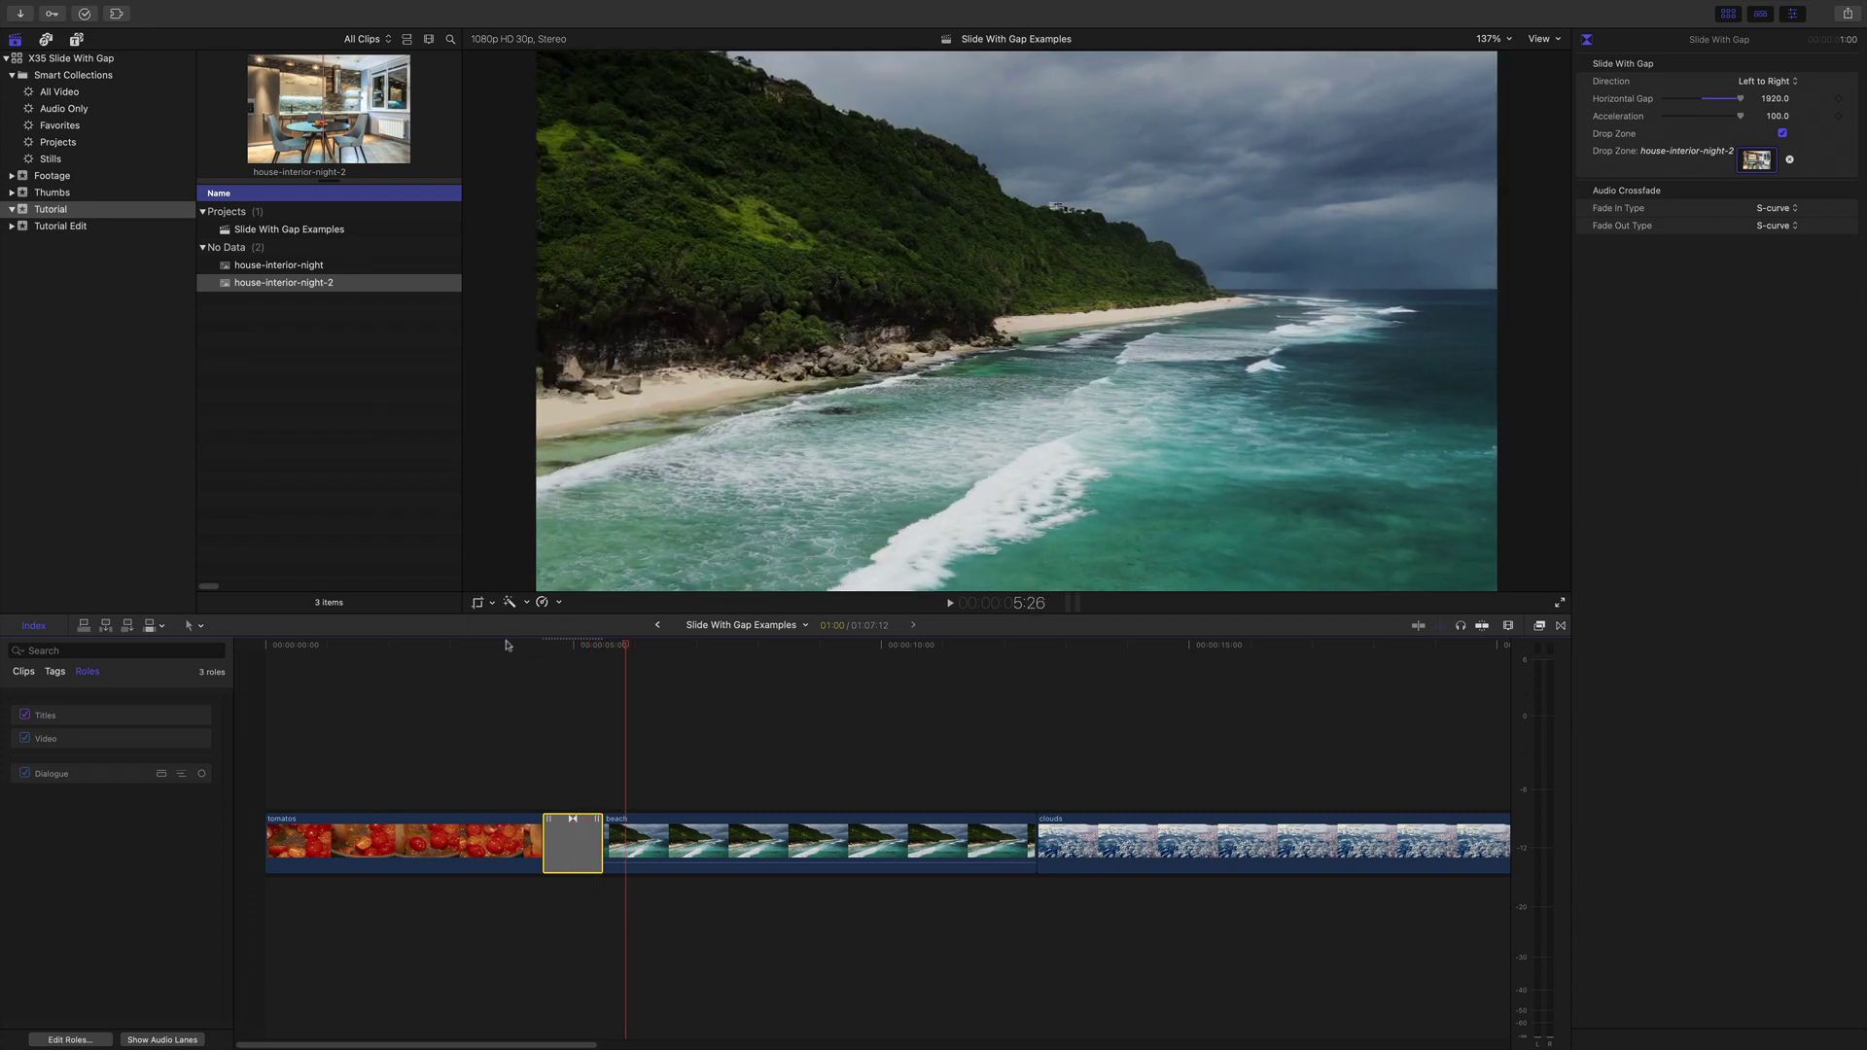
pyautogui.click(507, 644)
pyautogui.press('space')
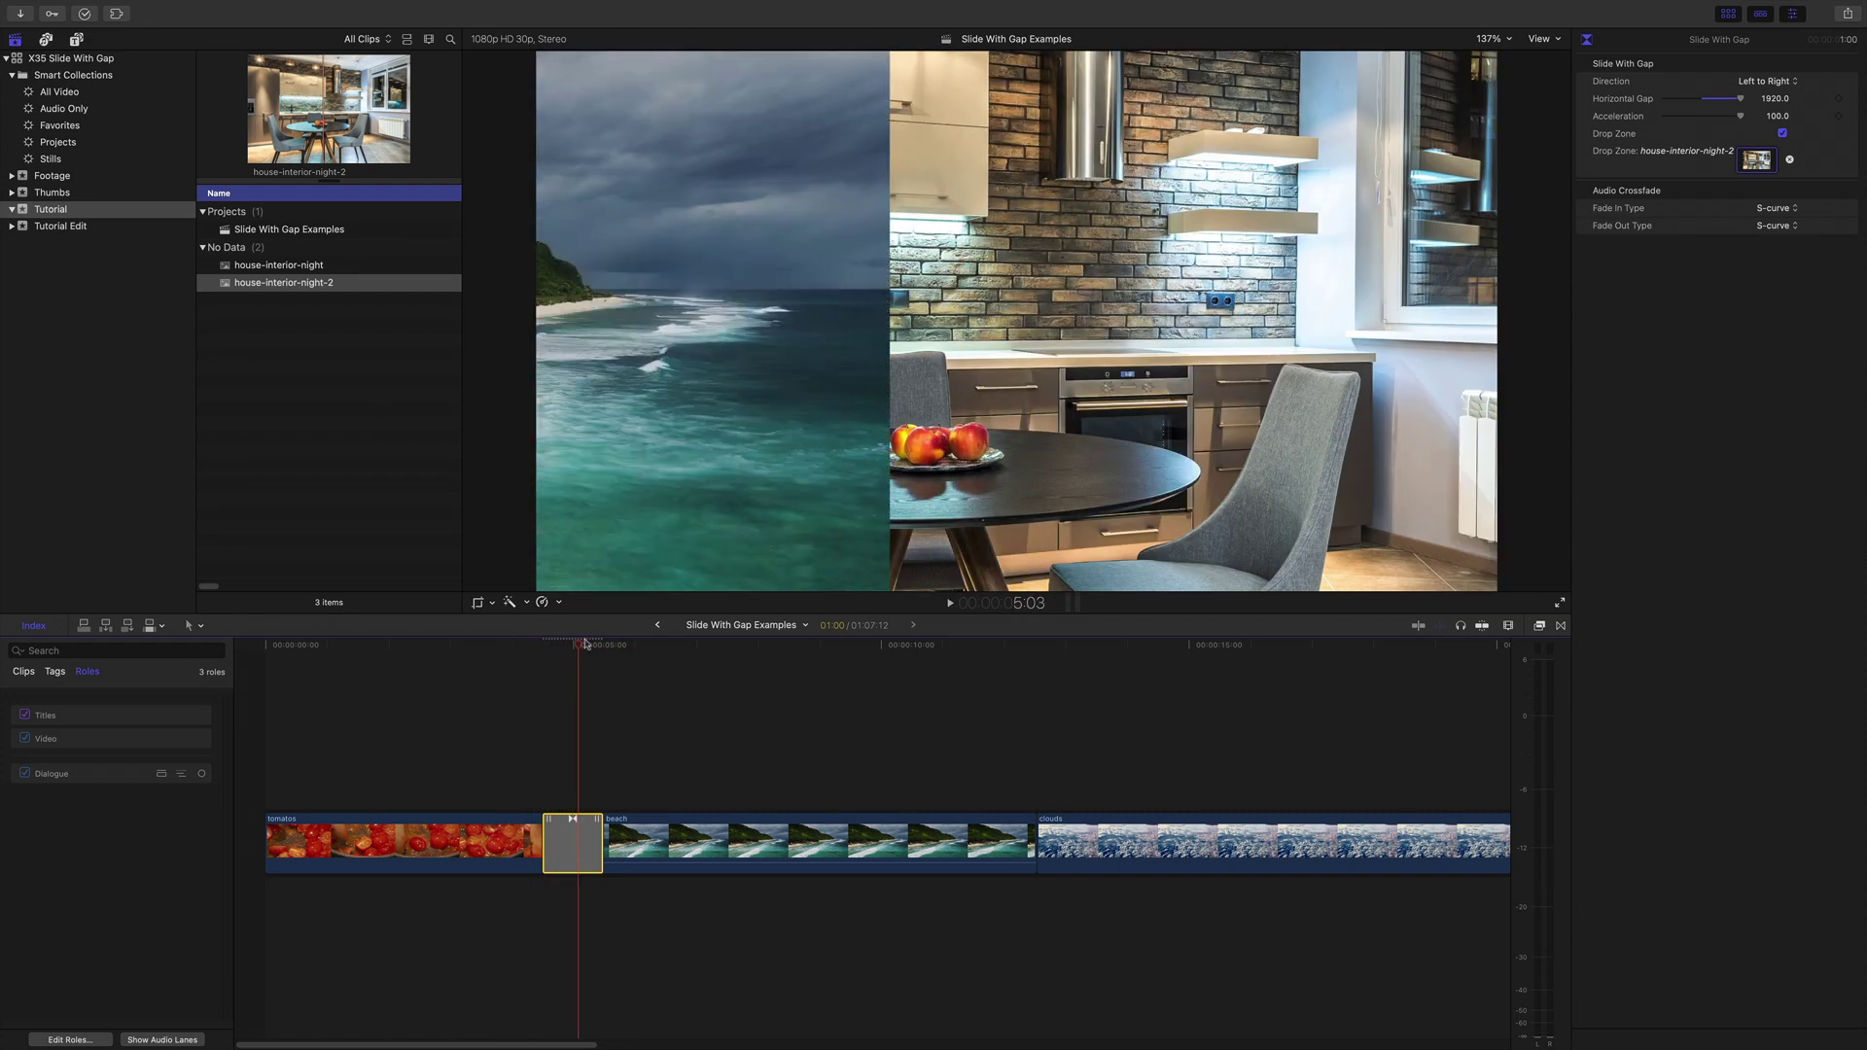
# - Set Horizontal Gap to 960 and replay the transition with the narrower gap
pyautogui.click(1774, 99)
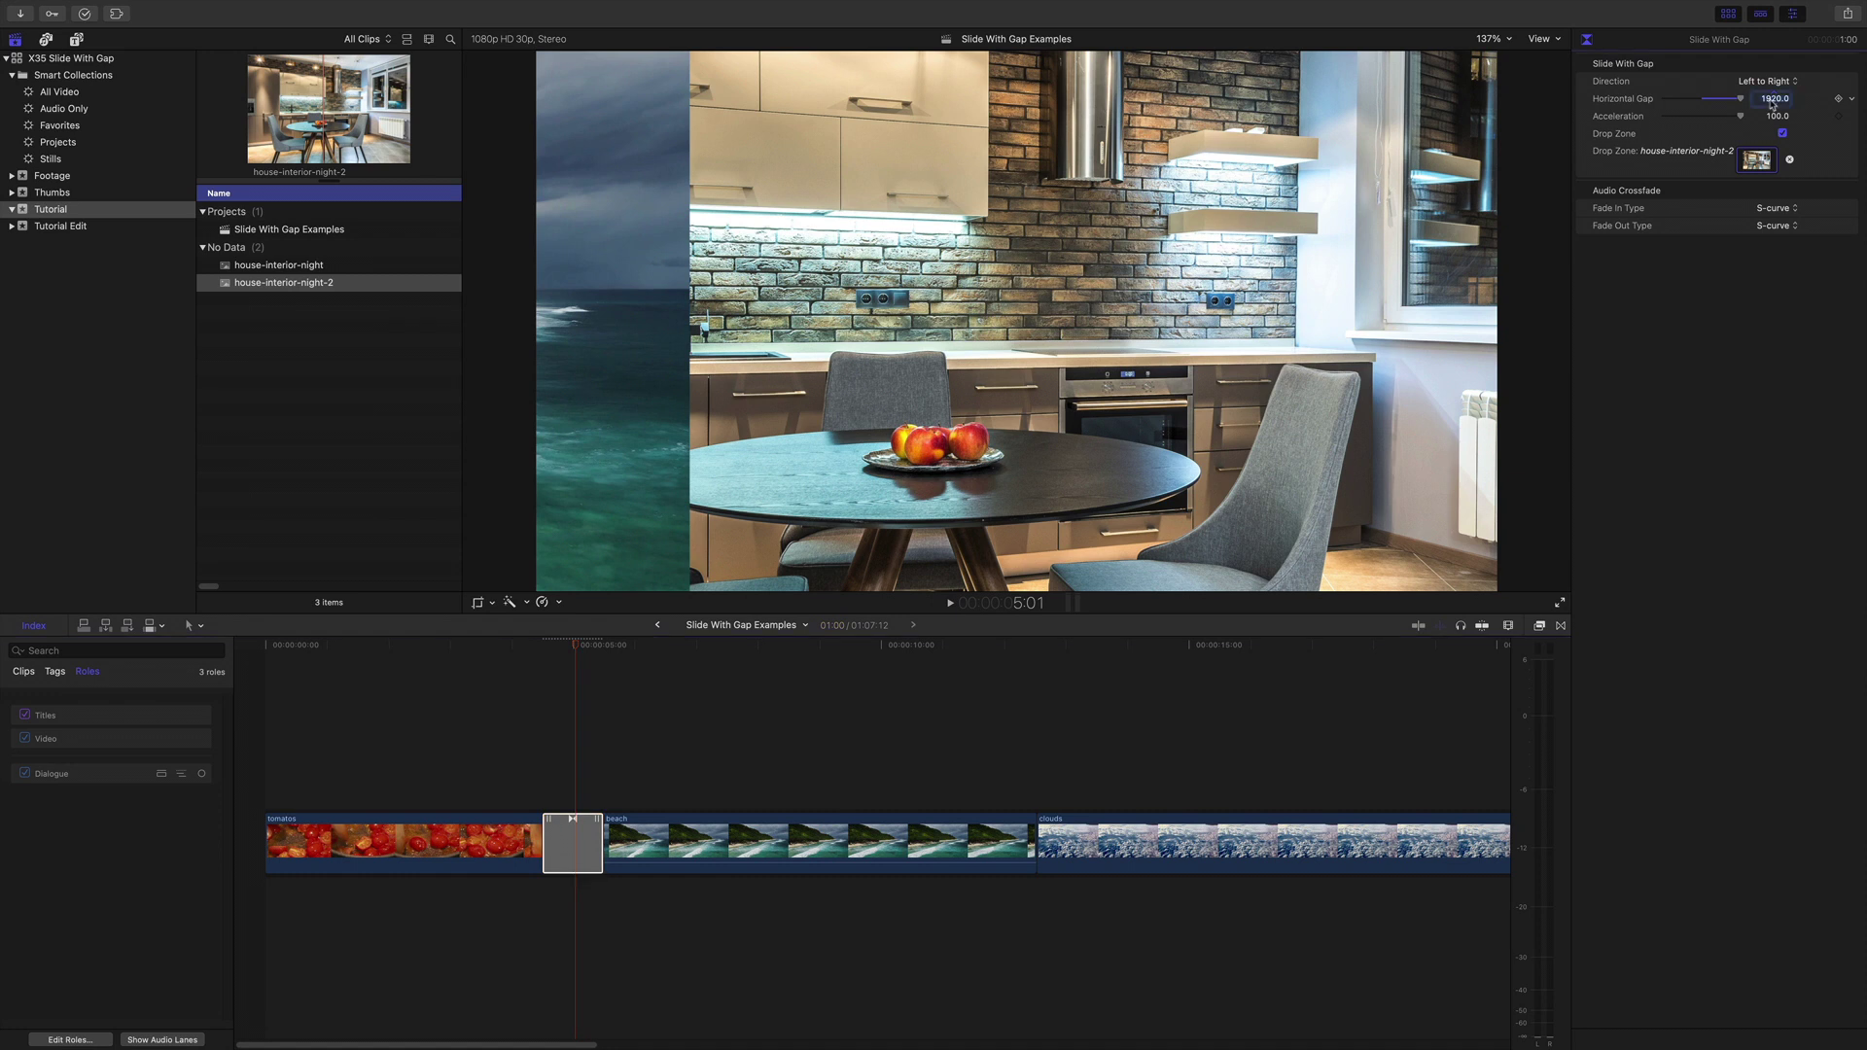
pyautogui.press('Return')
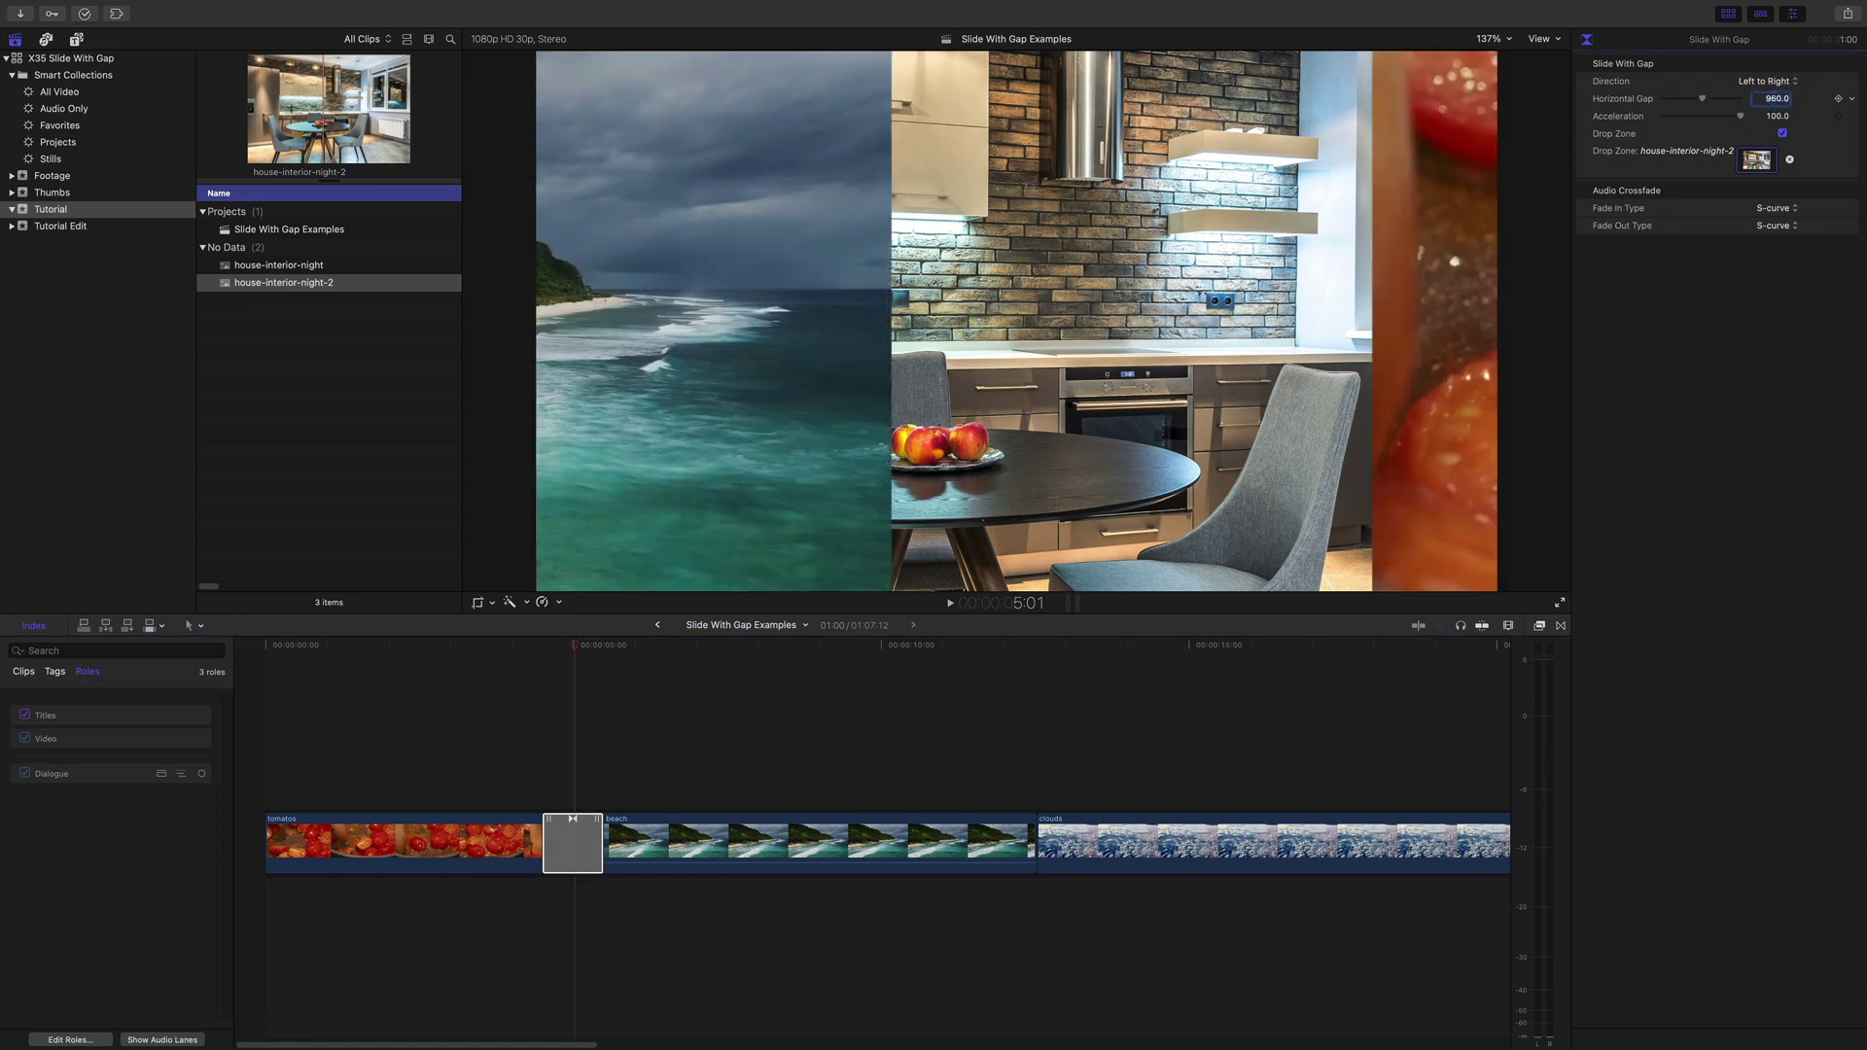
pyautogui.click(508, 649)
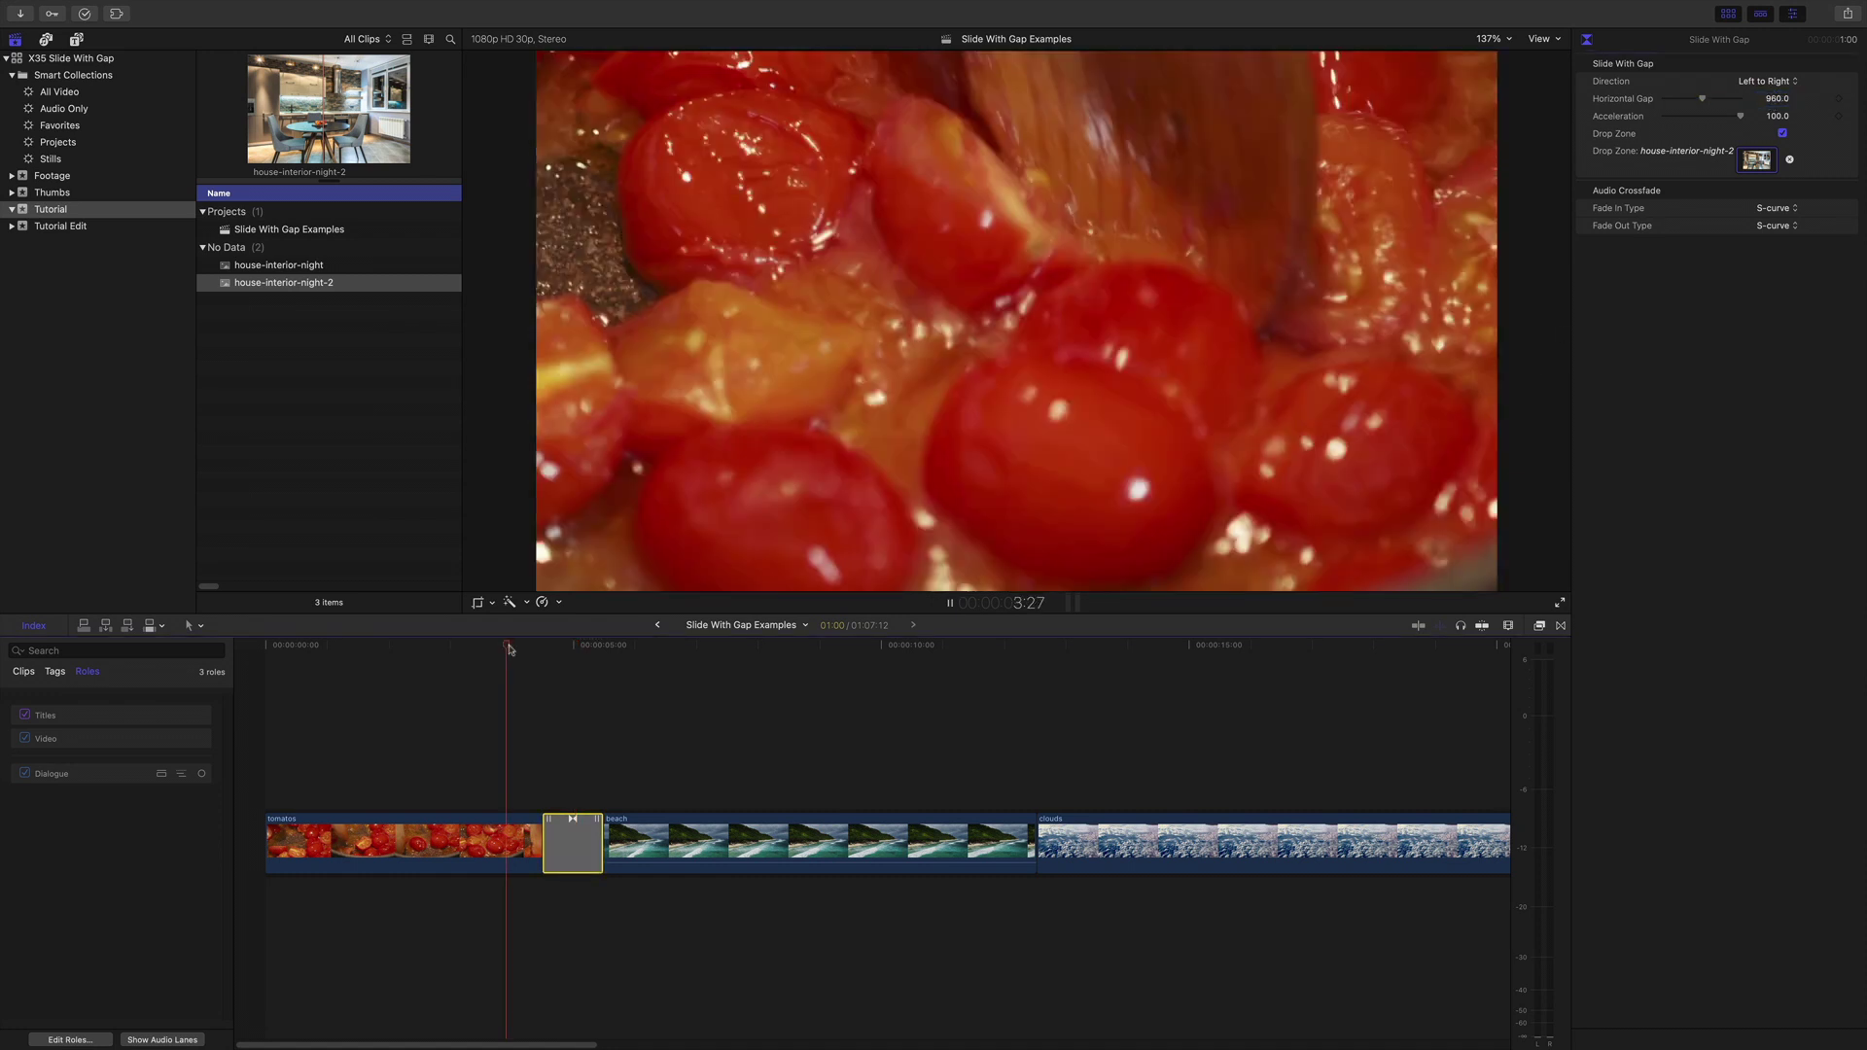
pyautogui.press('space')
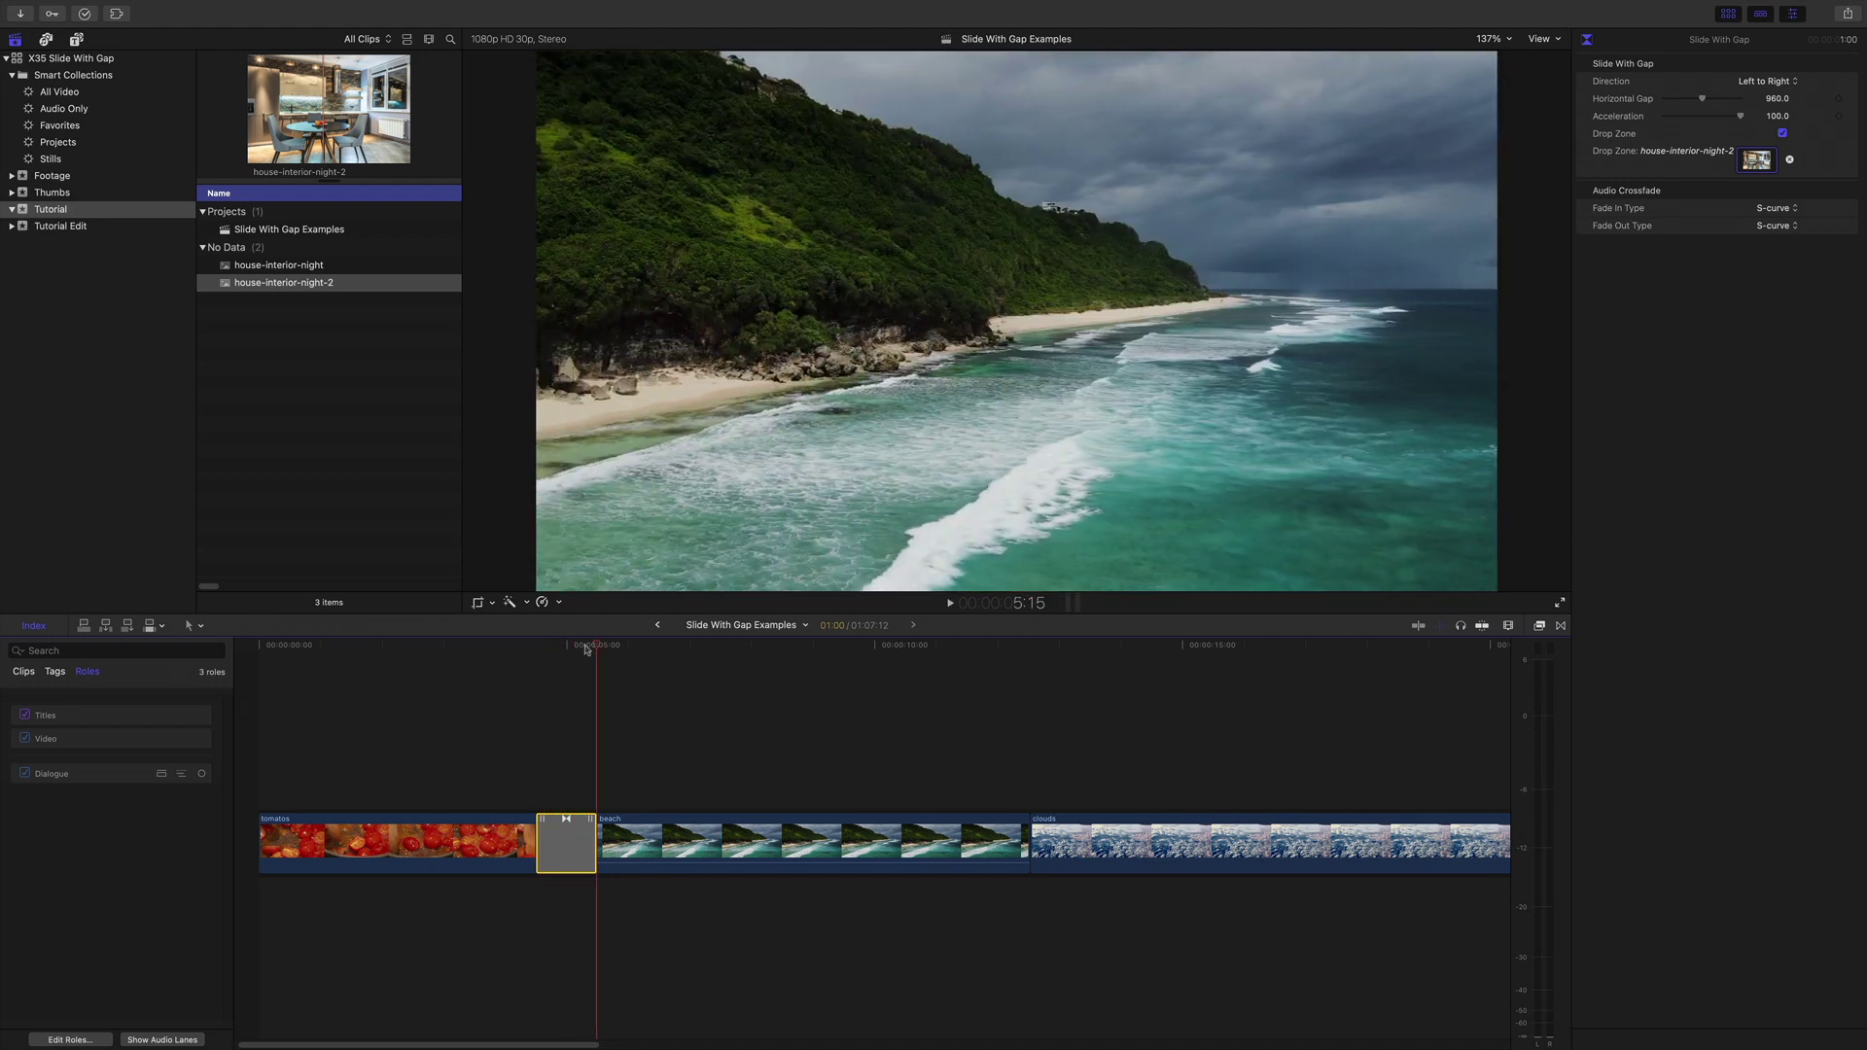
pyautogui.click(568, 648)
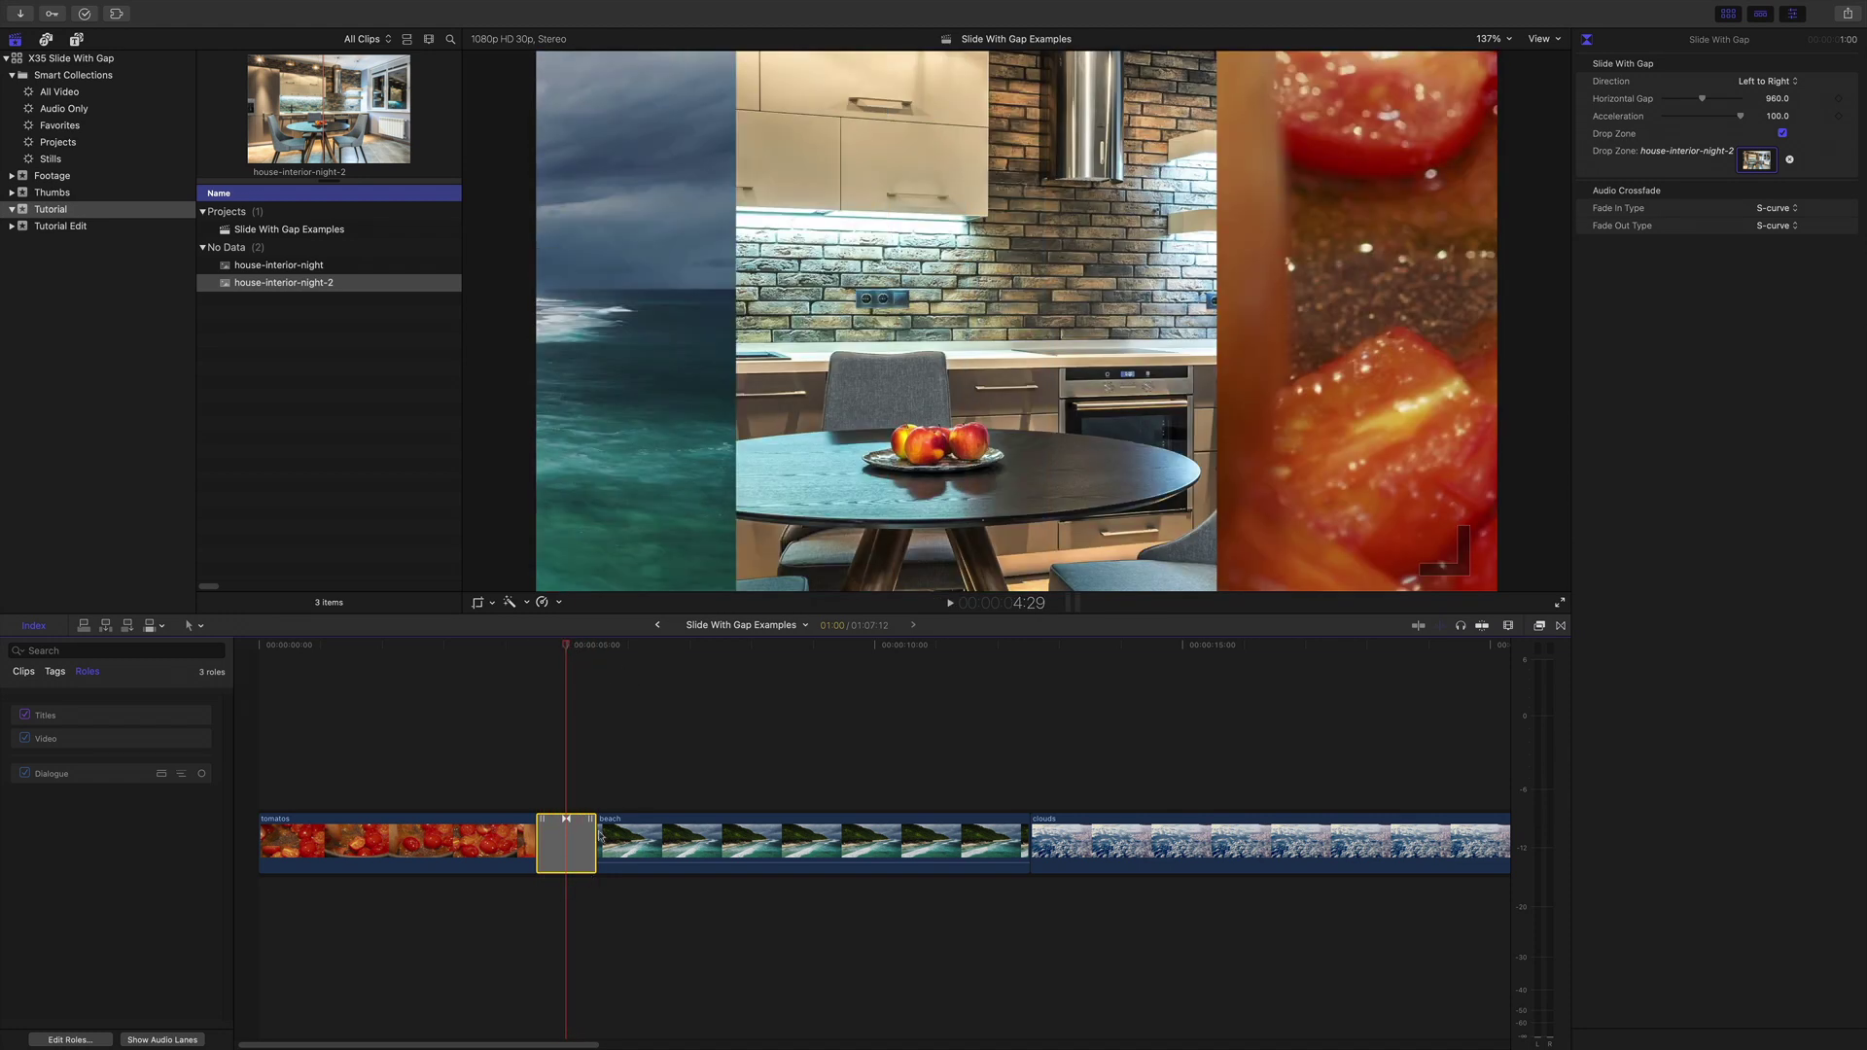
# - Zoom the viewer out and drag the kitchen image up and left within the gap
pyautogui.click(977, 393)
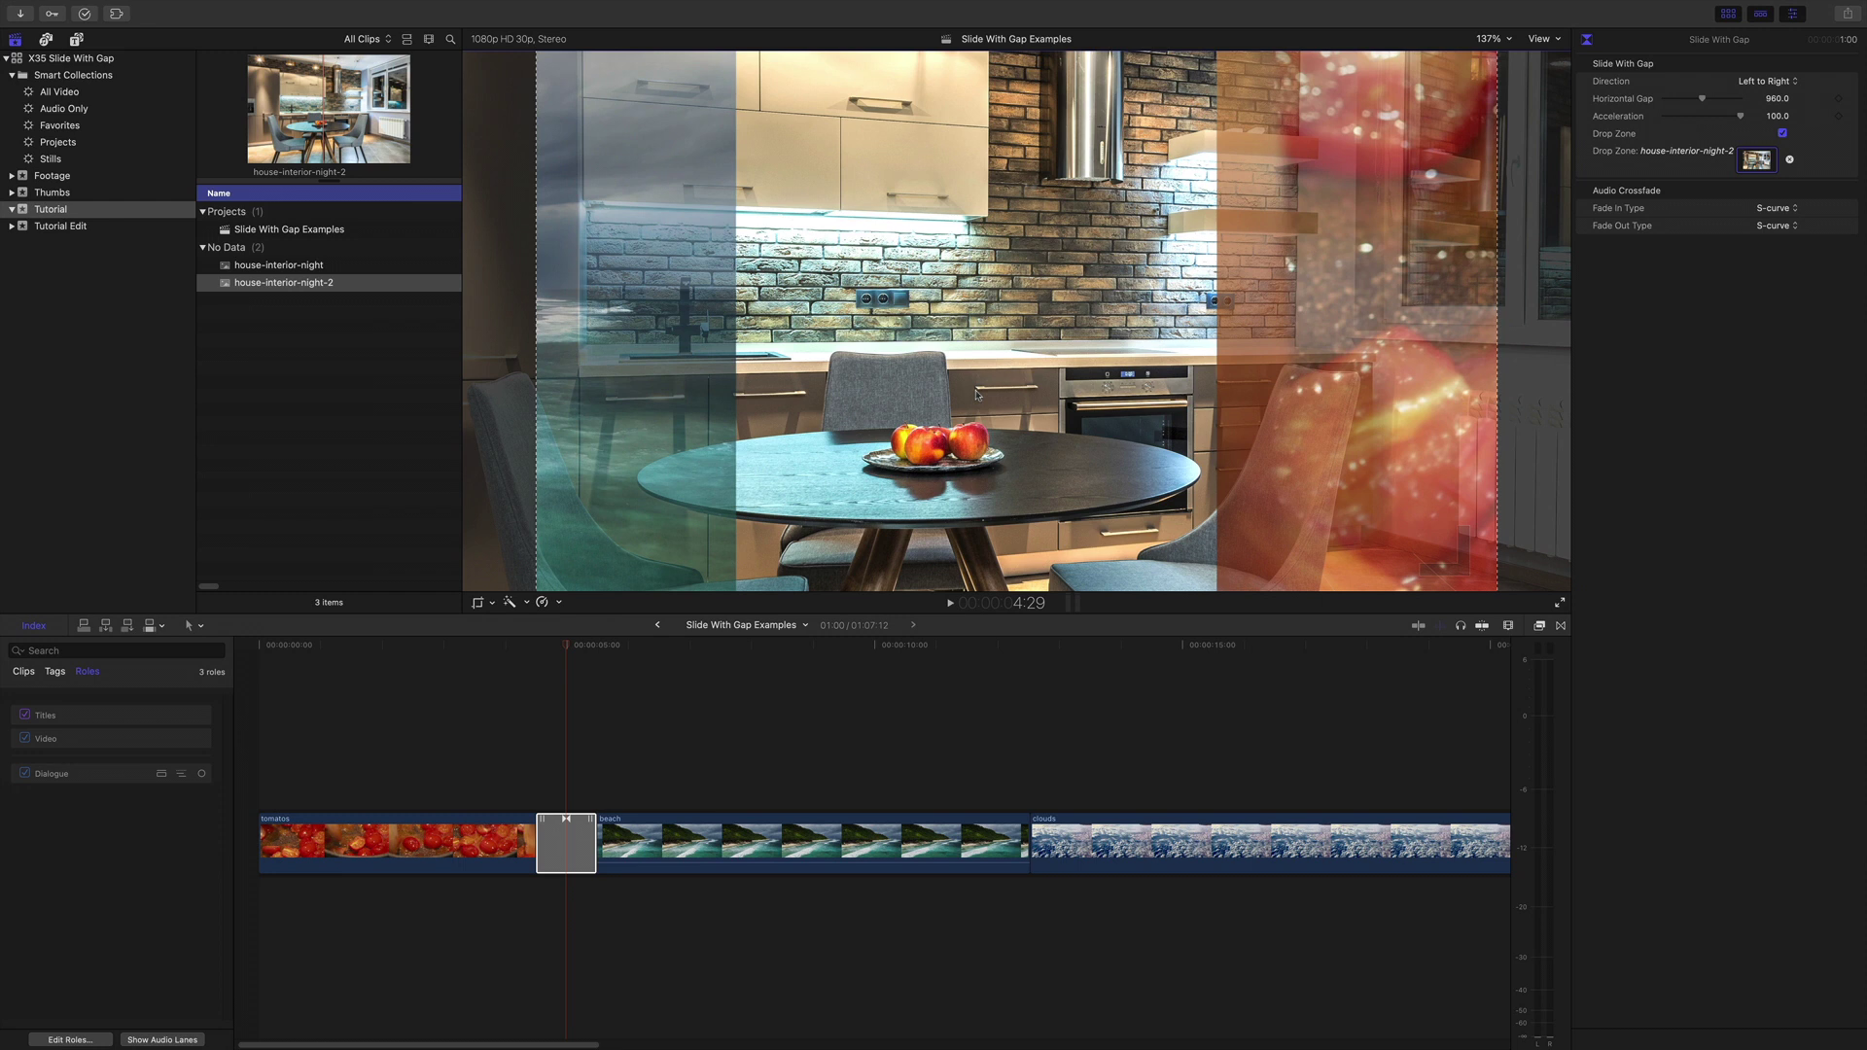
pyautogui.press('super+minus')
pyautogui.press('super+minus')
pyautogui.press('super+minus')
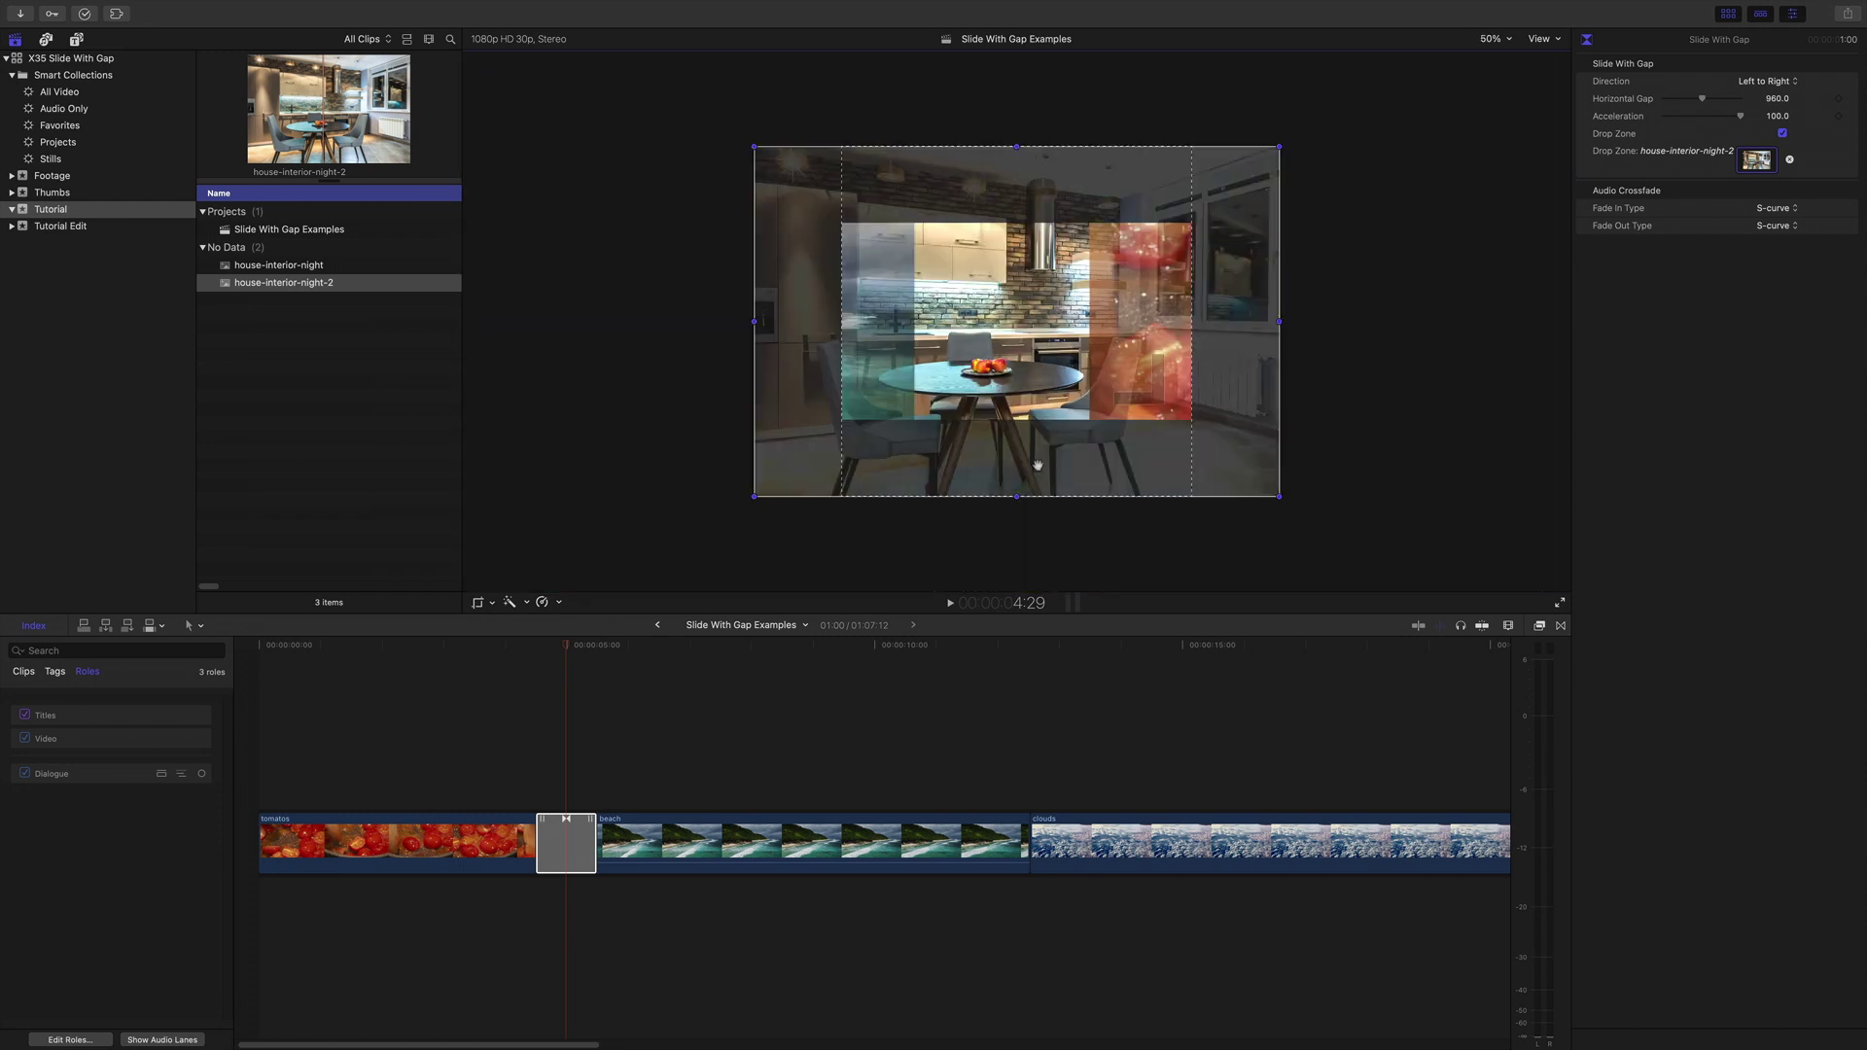
pyautogui.moveTo(1038, 466); pyautogui.dragTo(1064, 390)
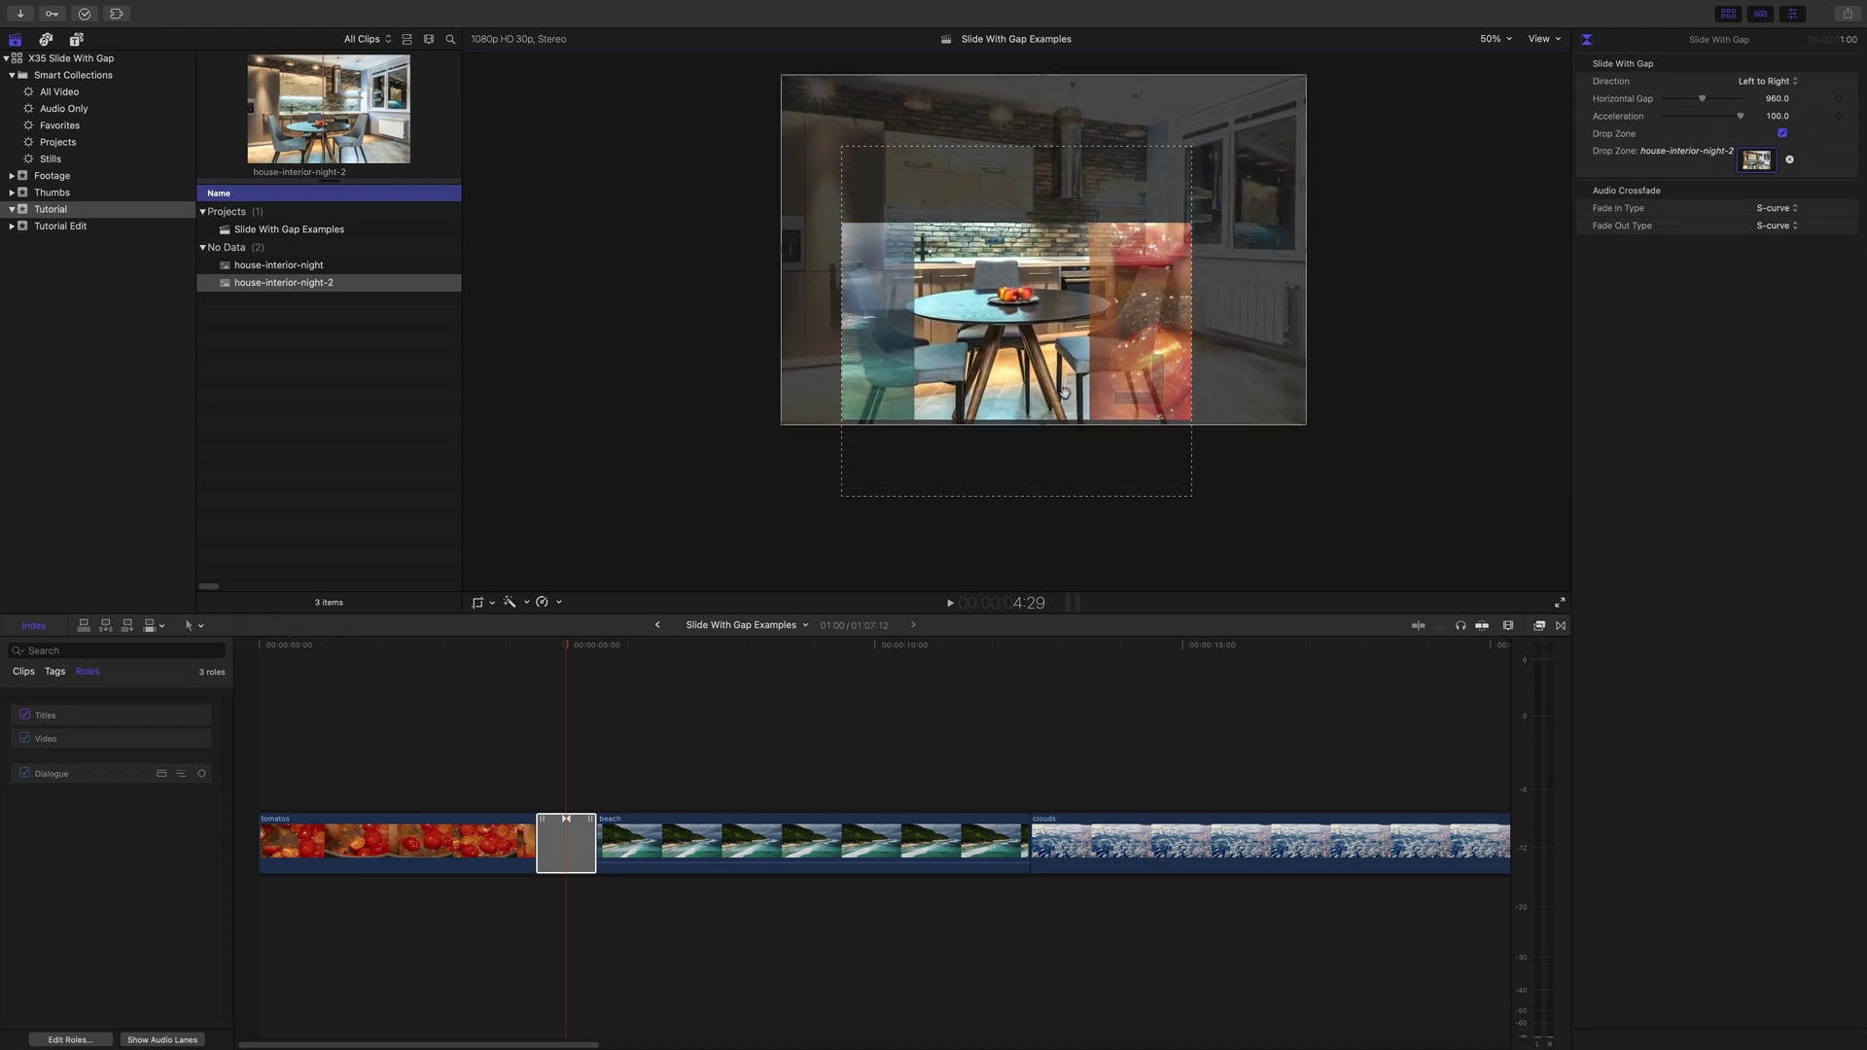
# - Replay the transition twice, then park the playhead mid-transition at 4:29
pyautogui.click(666, 750)
pyautogui.click(527, 643)
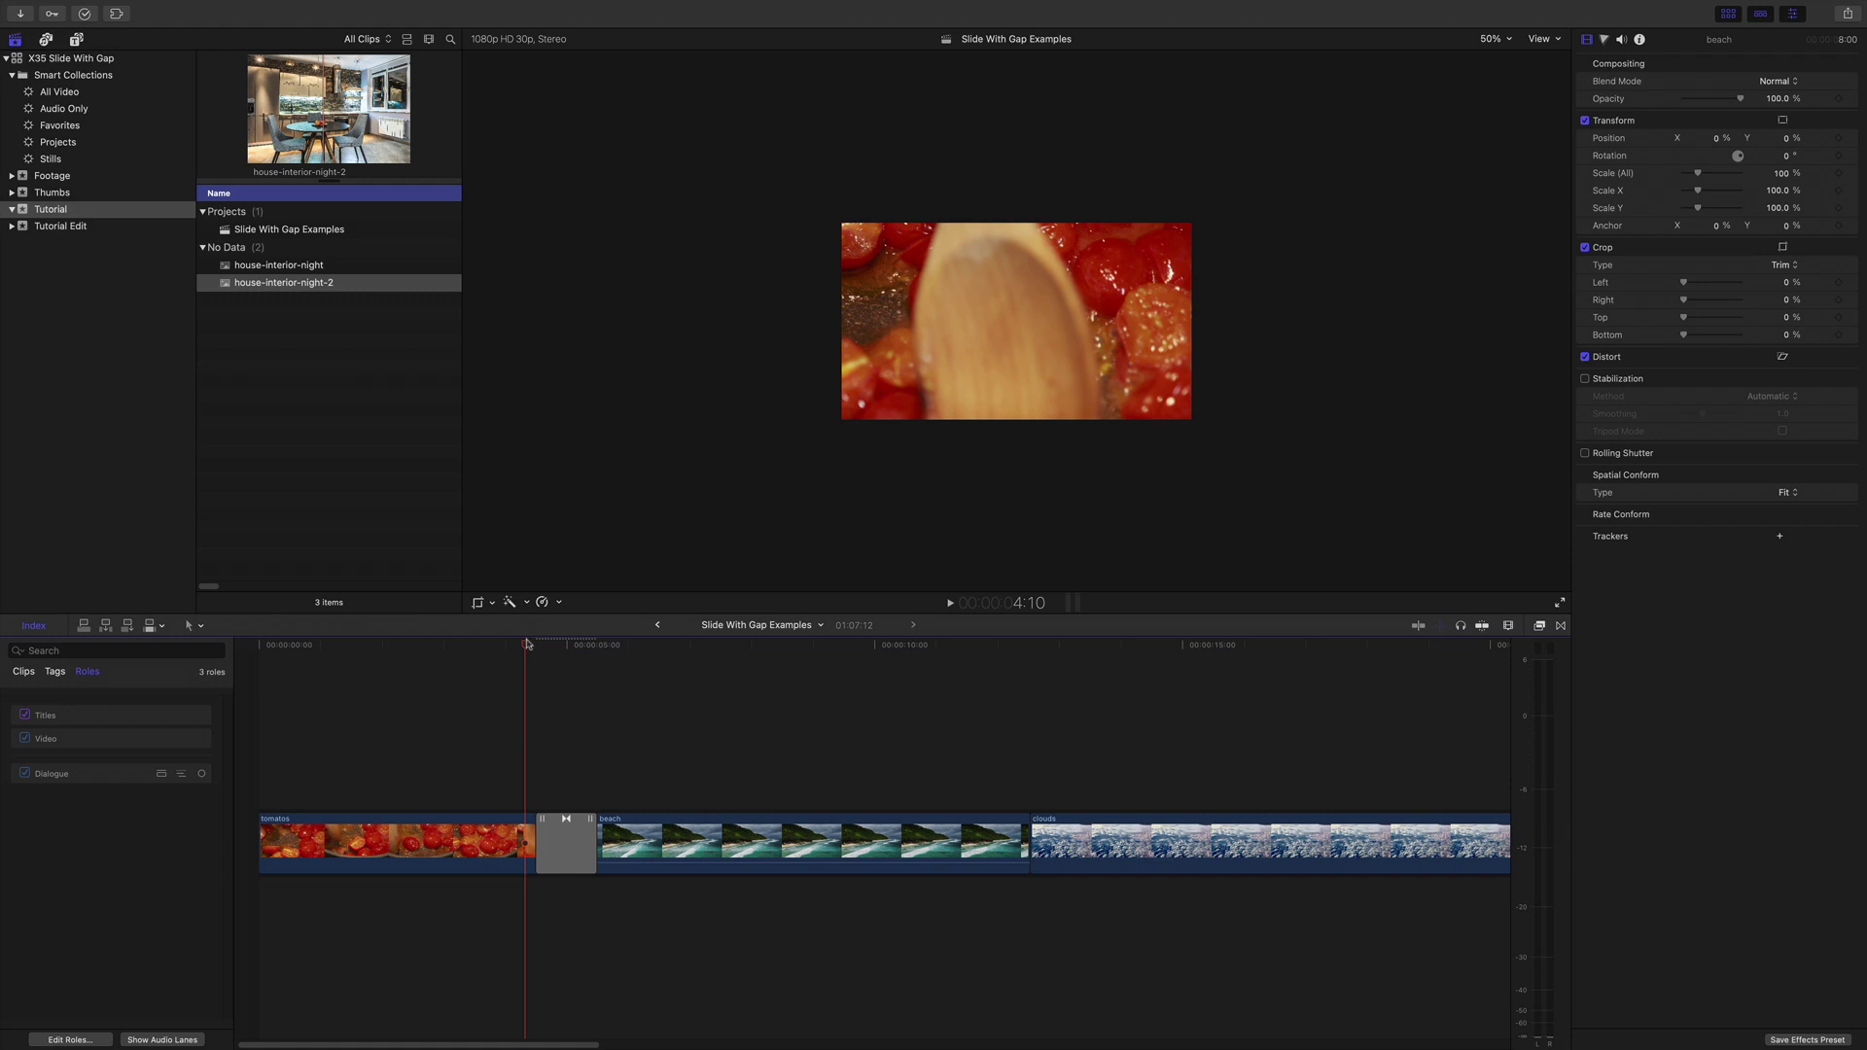
pyautogui.press('space')
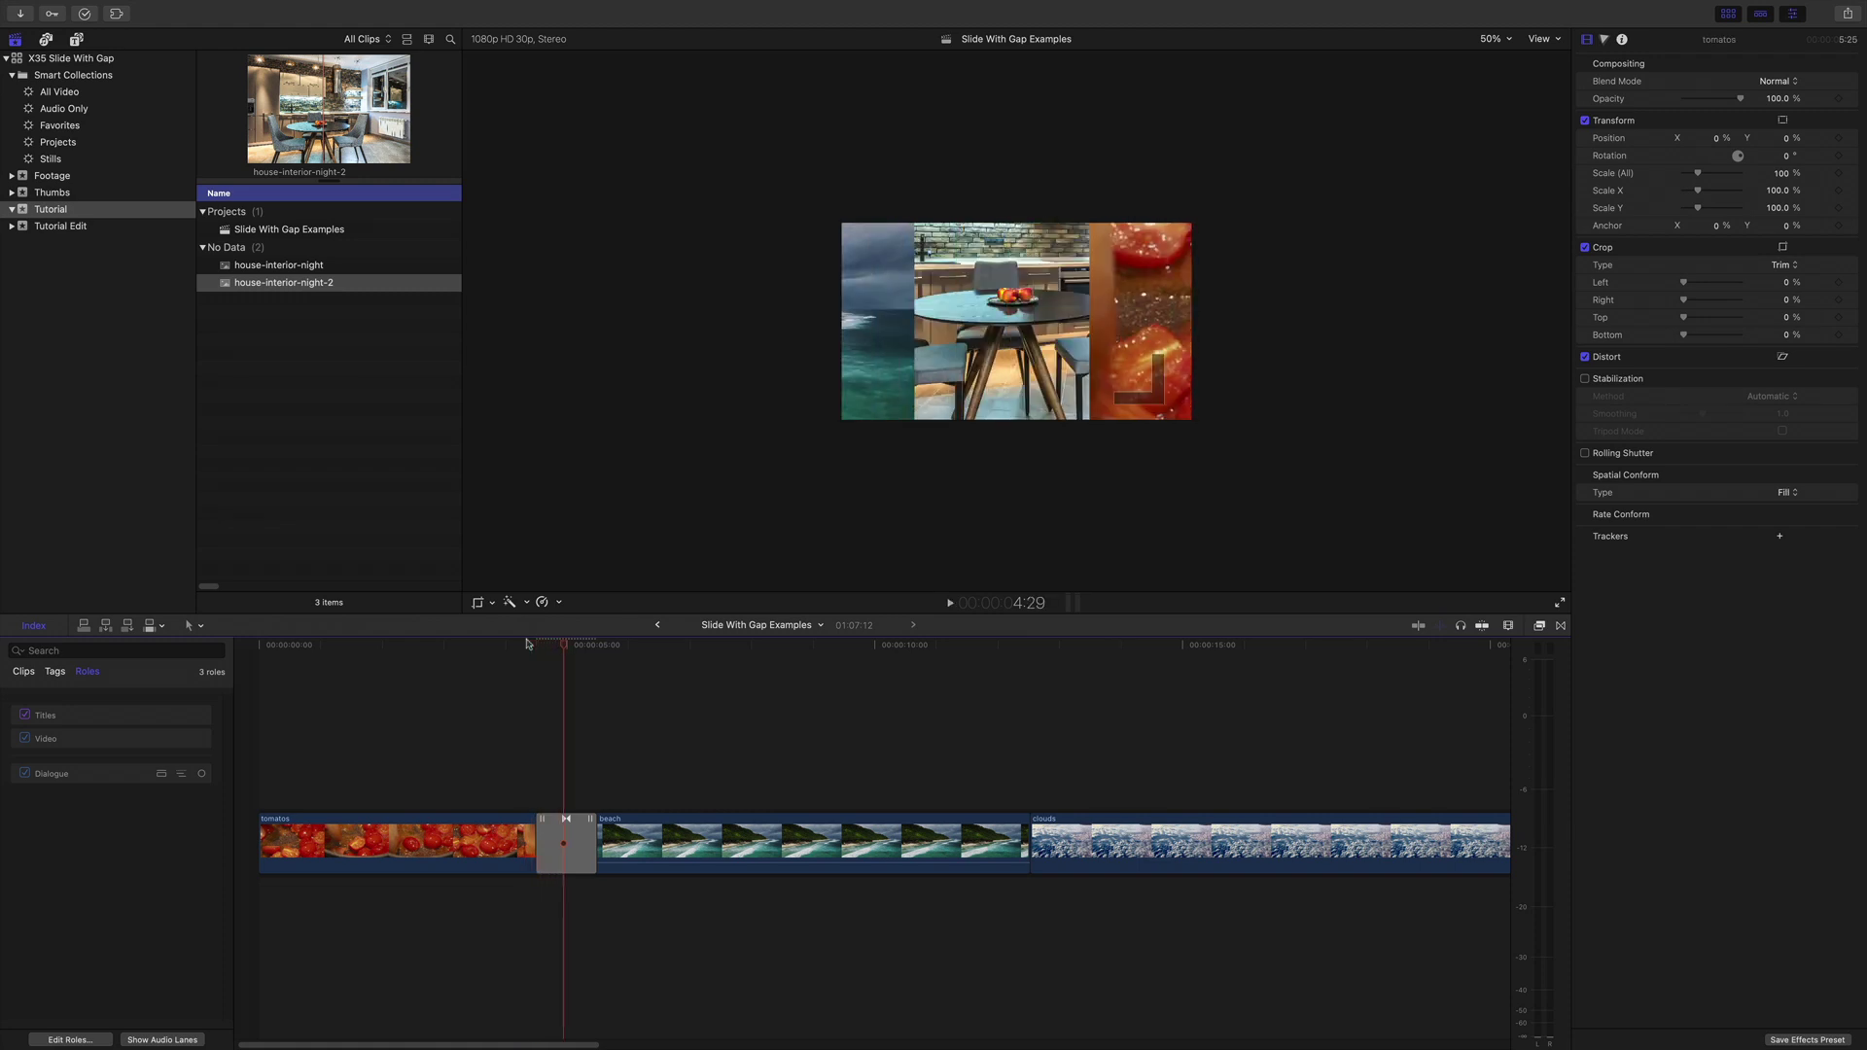
pyautogui.press('space')
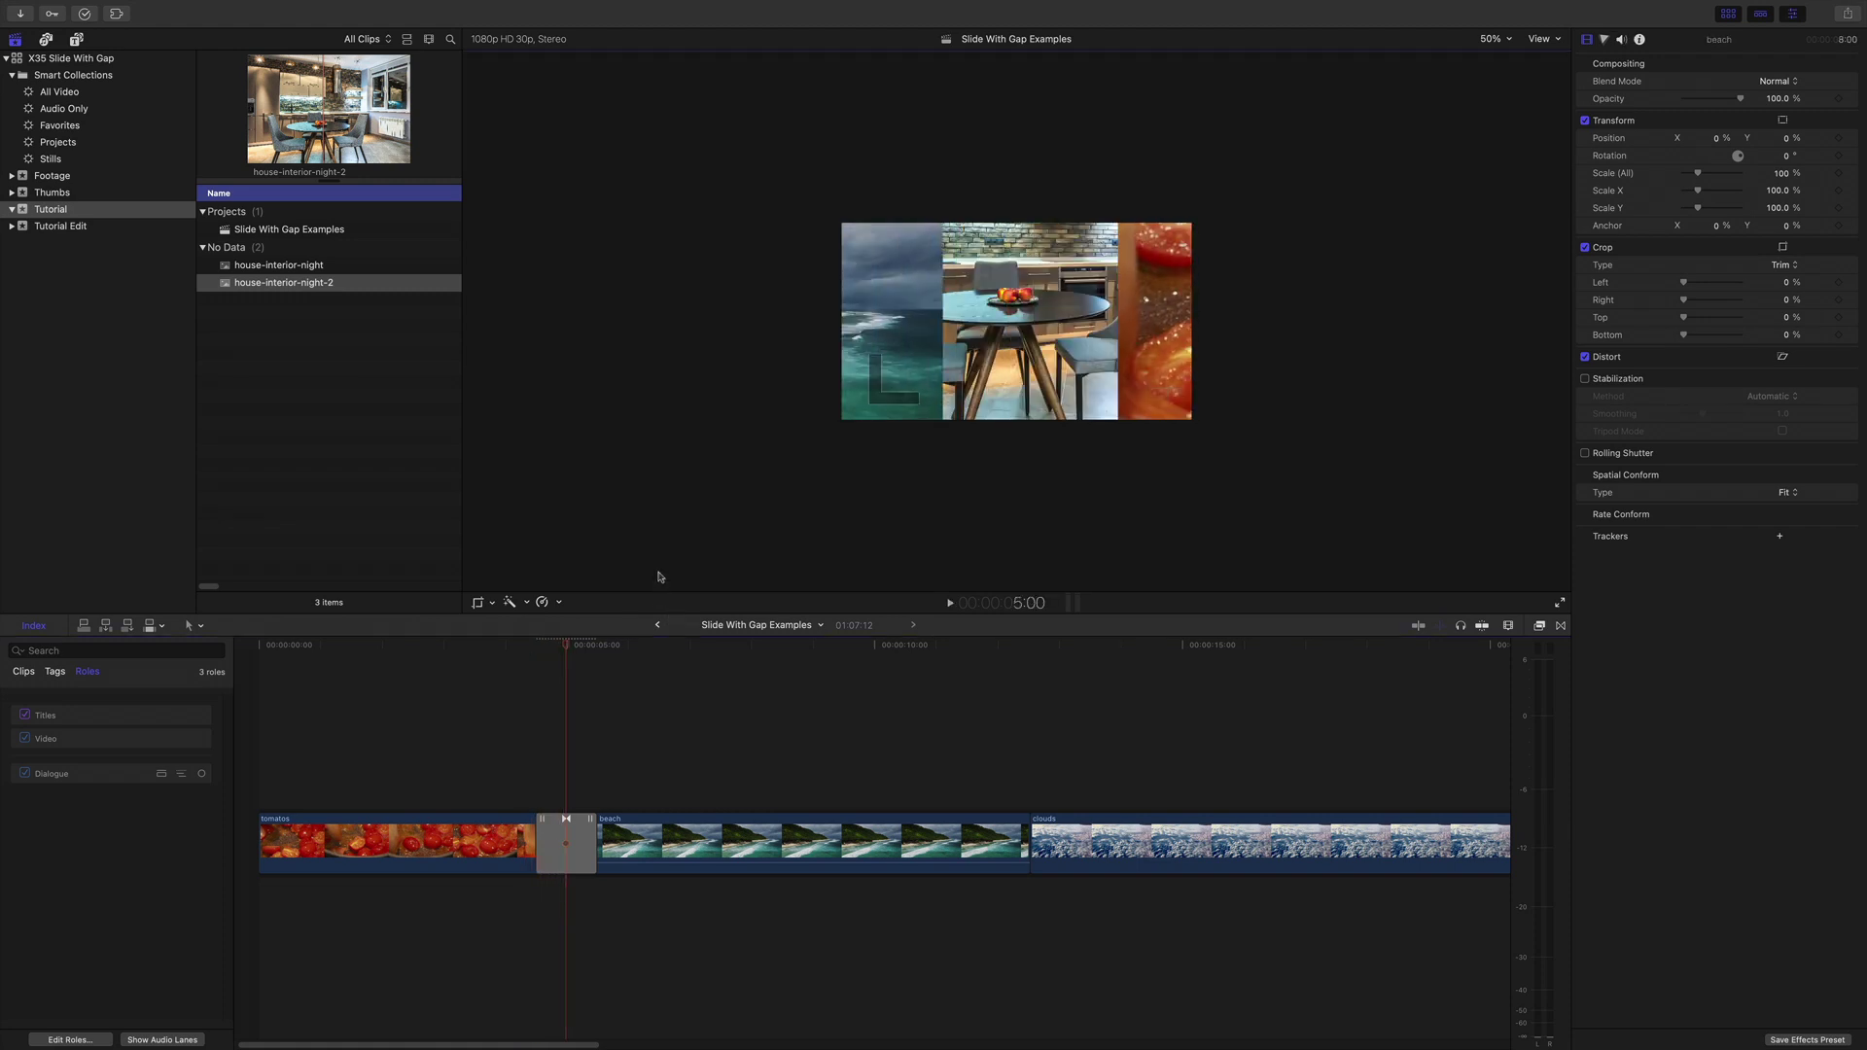
pyautogui.scroll(3, 659, 577)
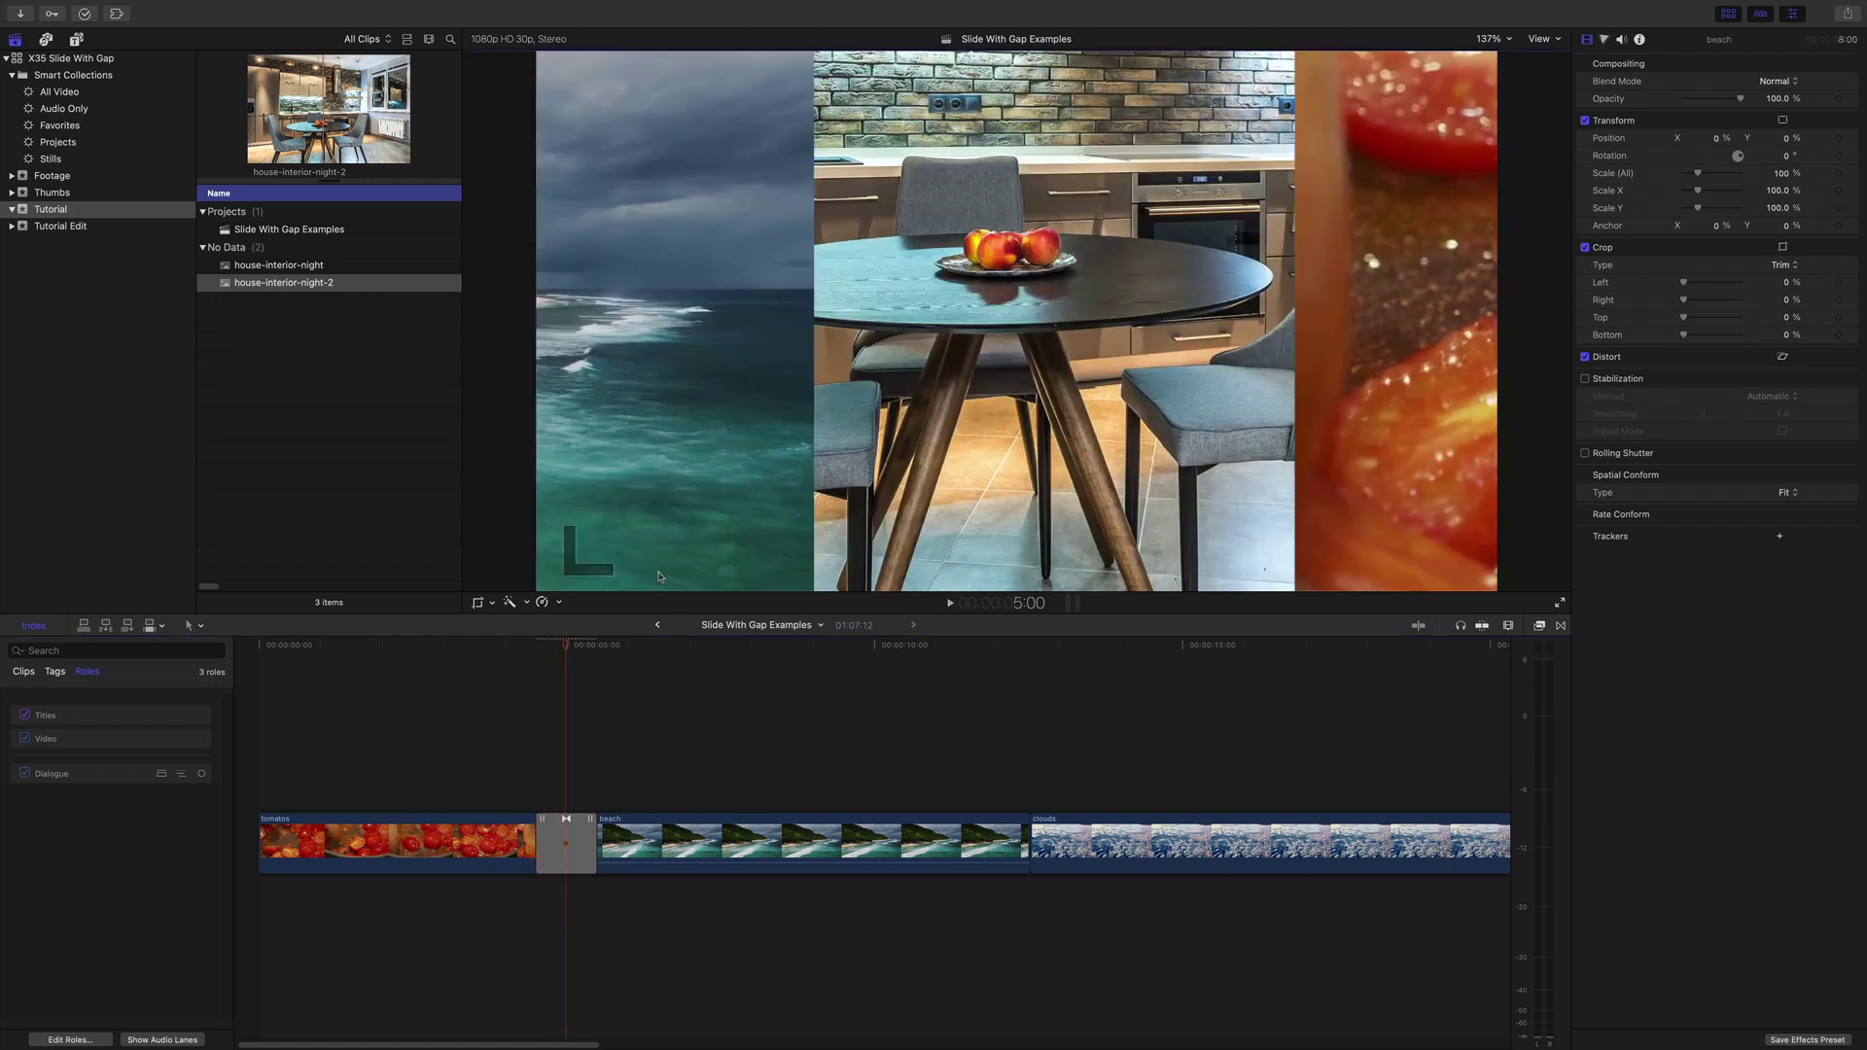
pyautogui.click(515, 643)
pyautogui.press('space')
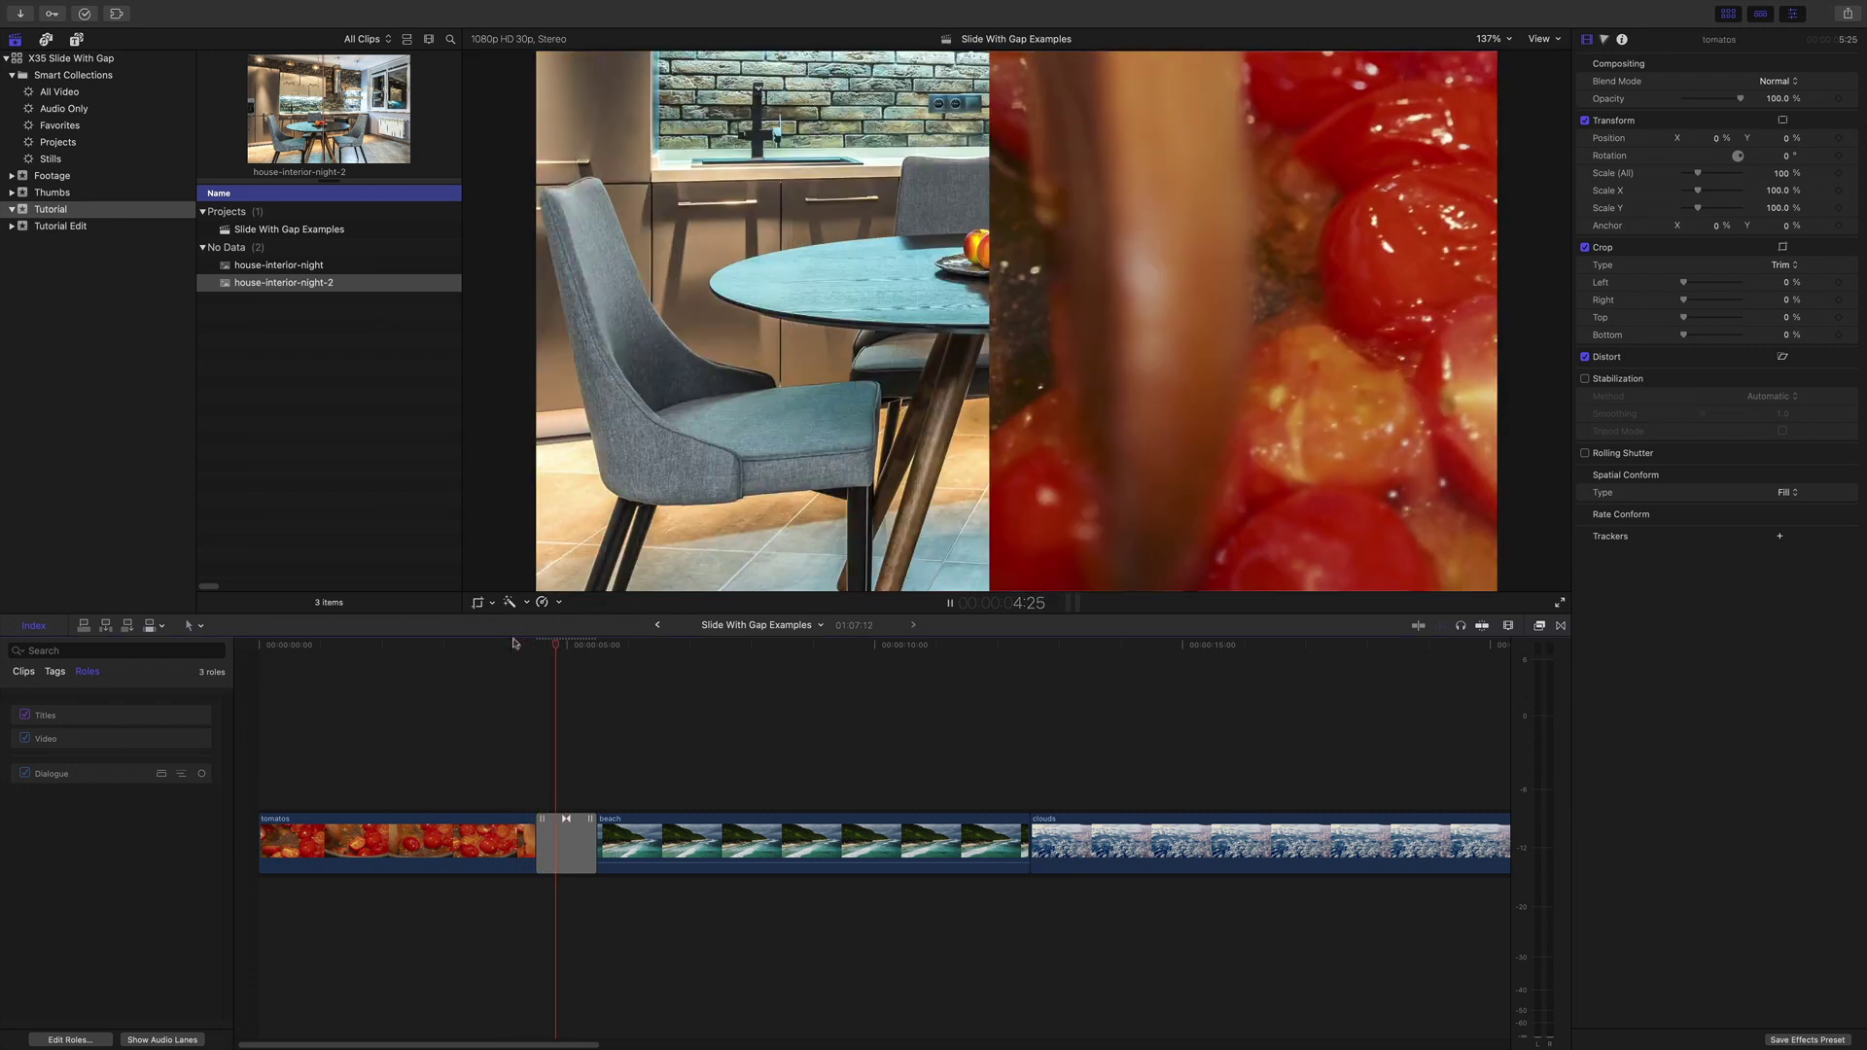
pyautogui.press('space')
pyautogui.click(567, 645)
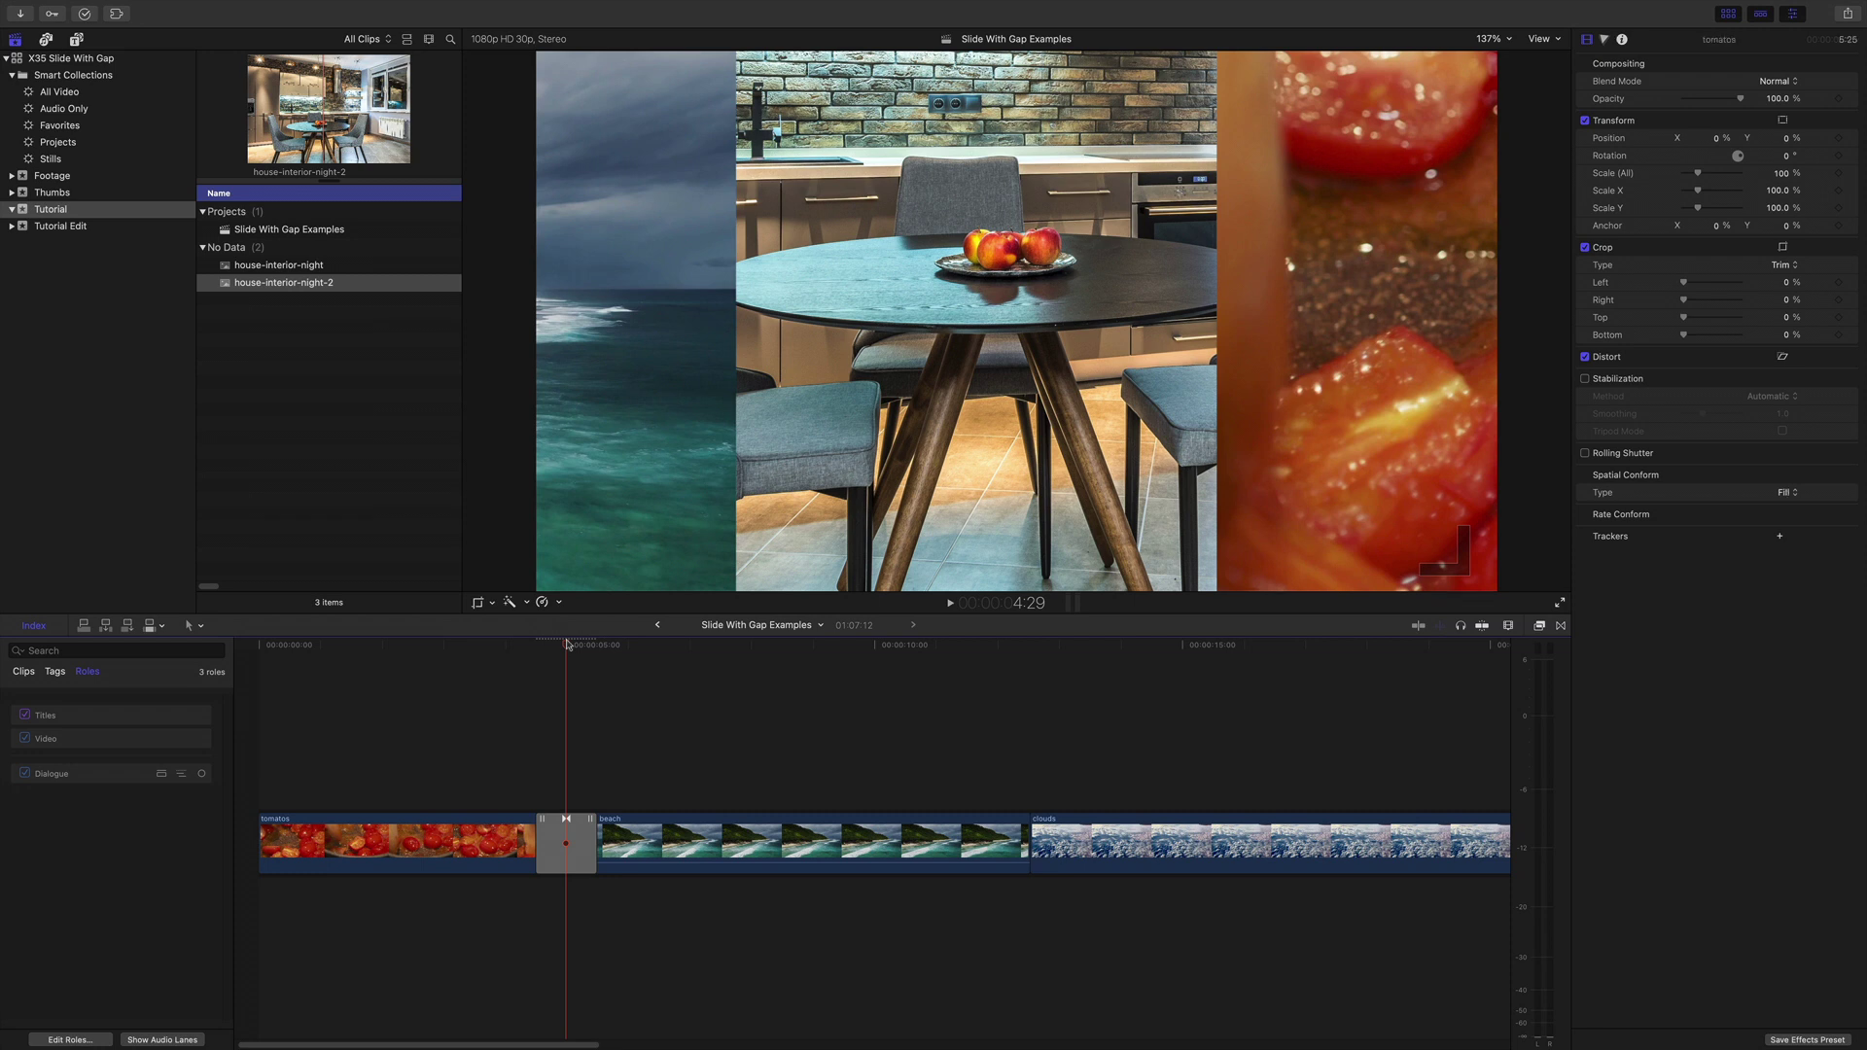
# - Swap the Drop Zone source from the kitchen image to the clouds clip
pyautogui.click(587, 821)
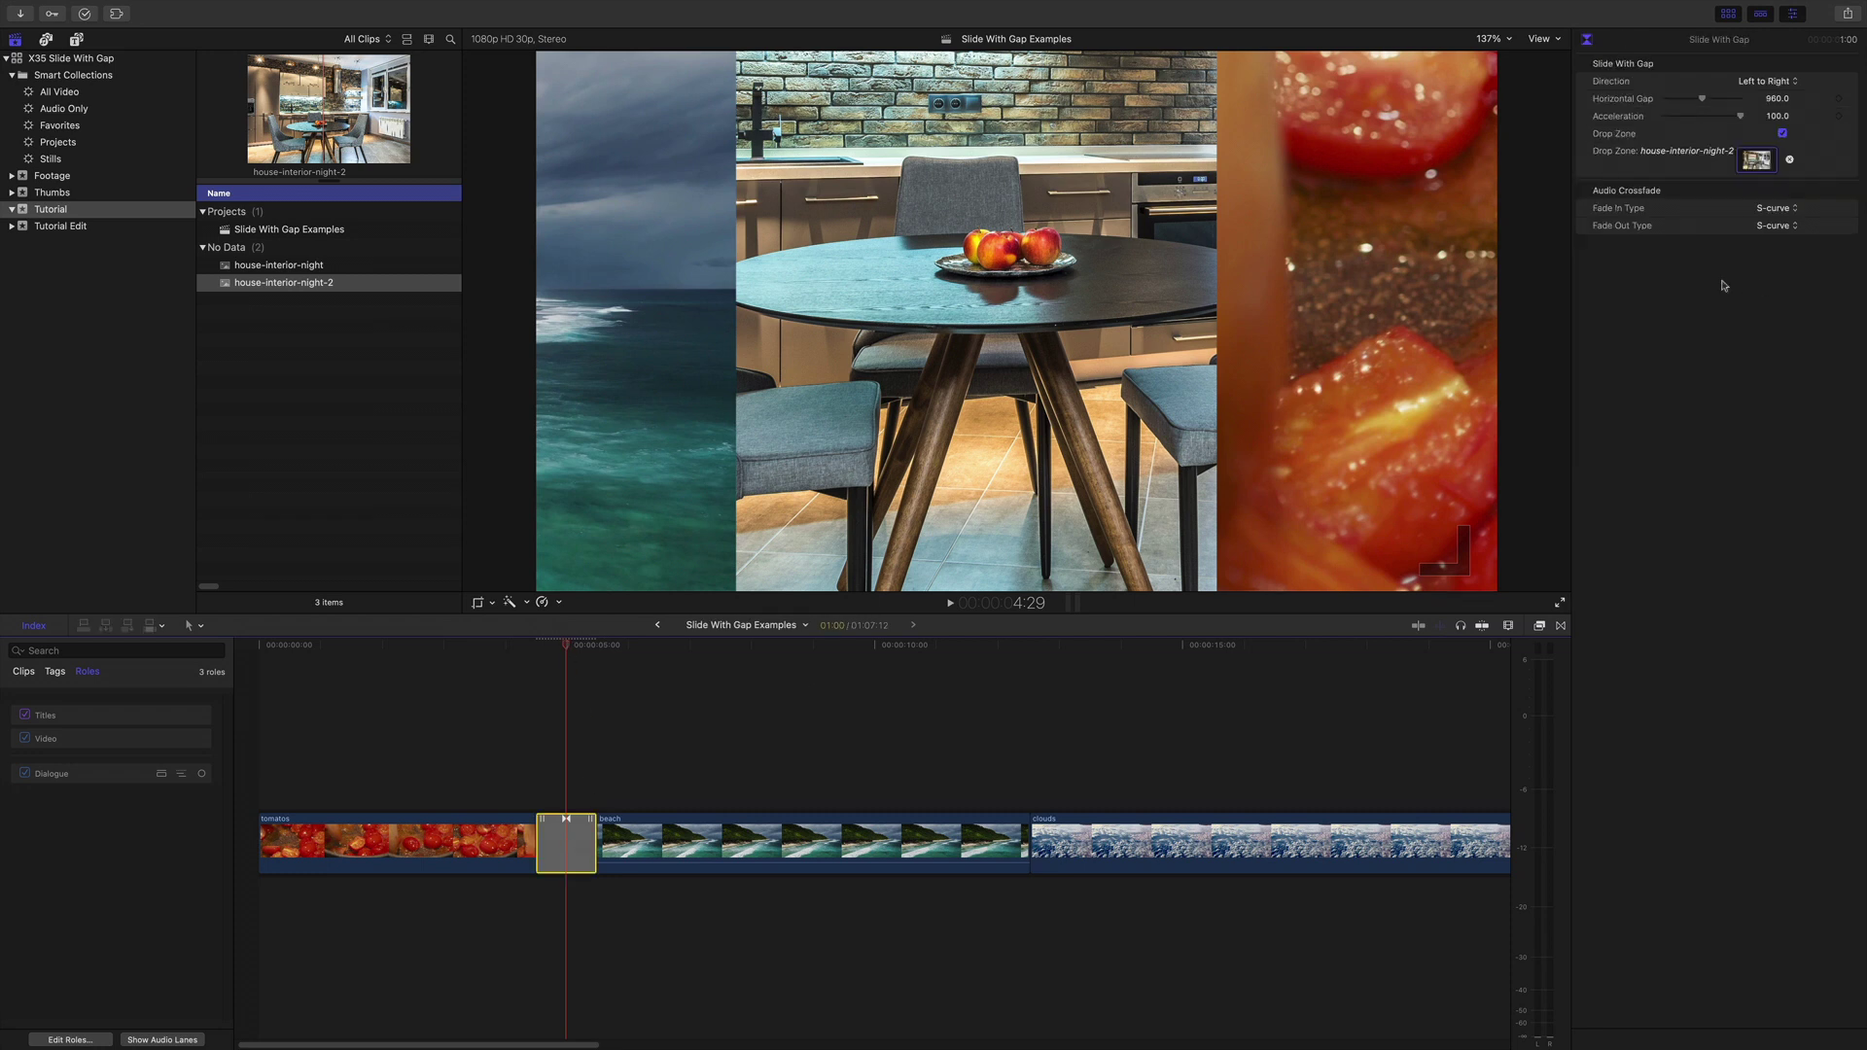
pyautogui.click(1756, 159)
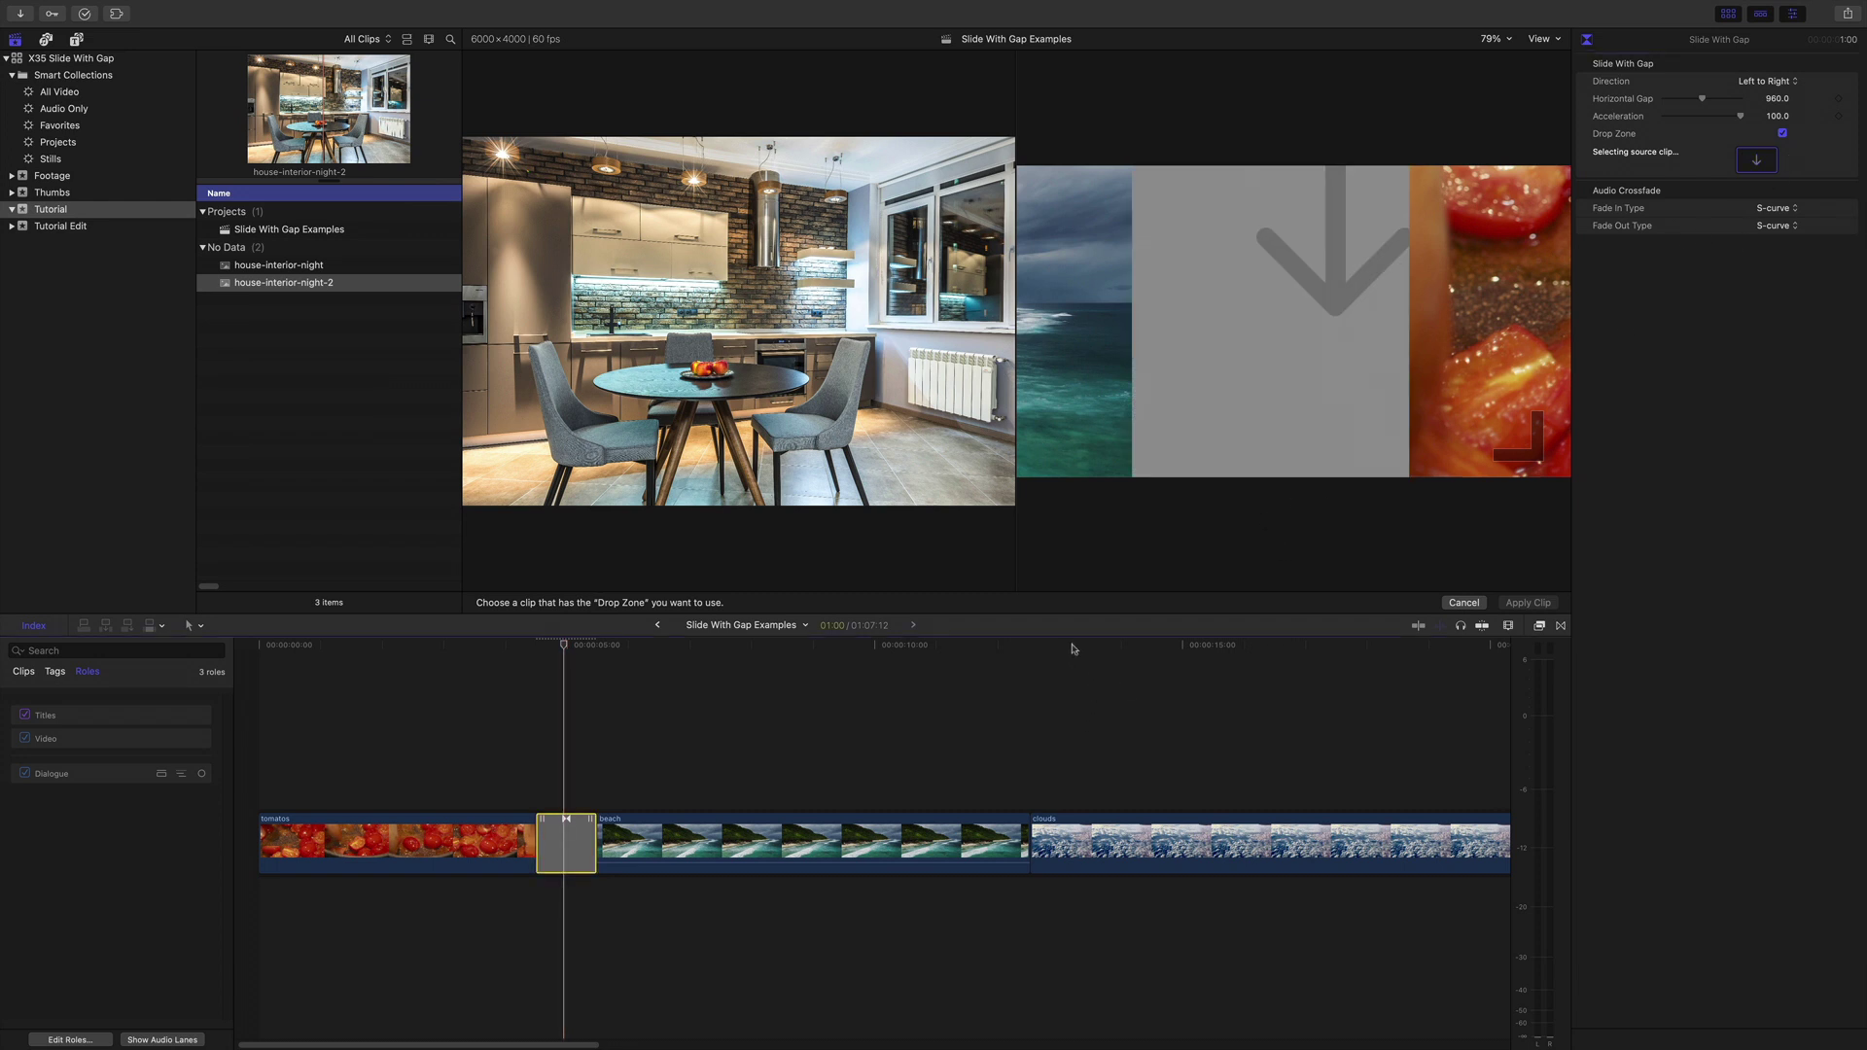
pyautogui.click(1086, 840)
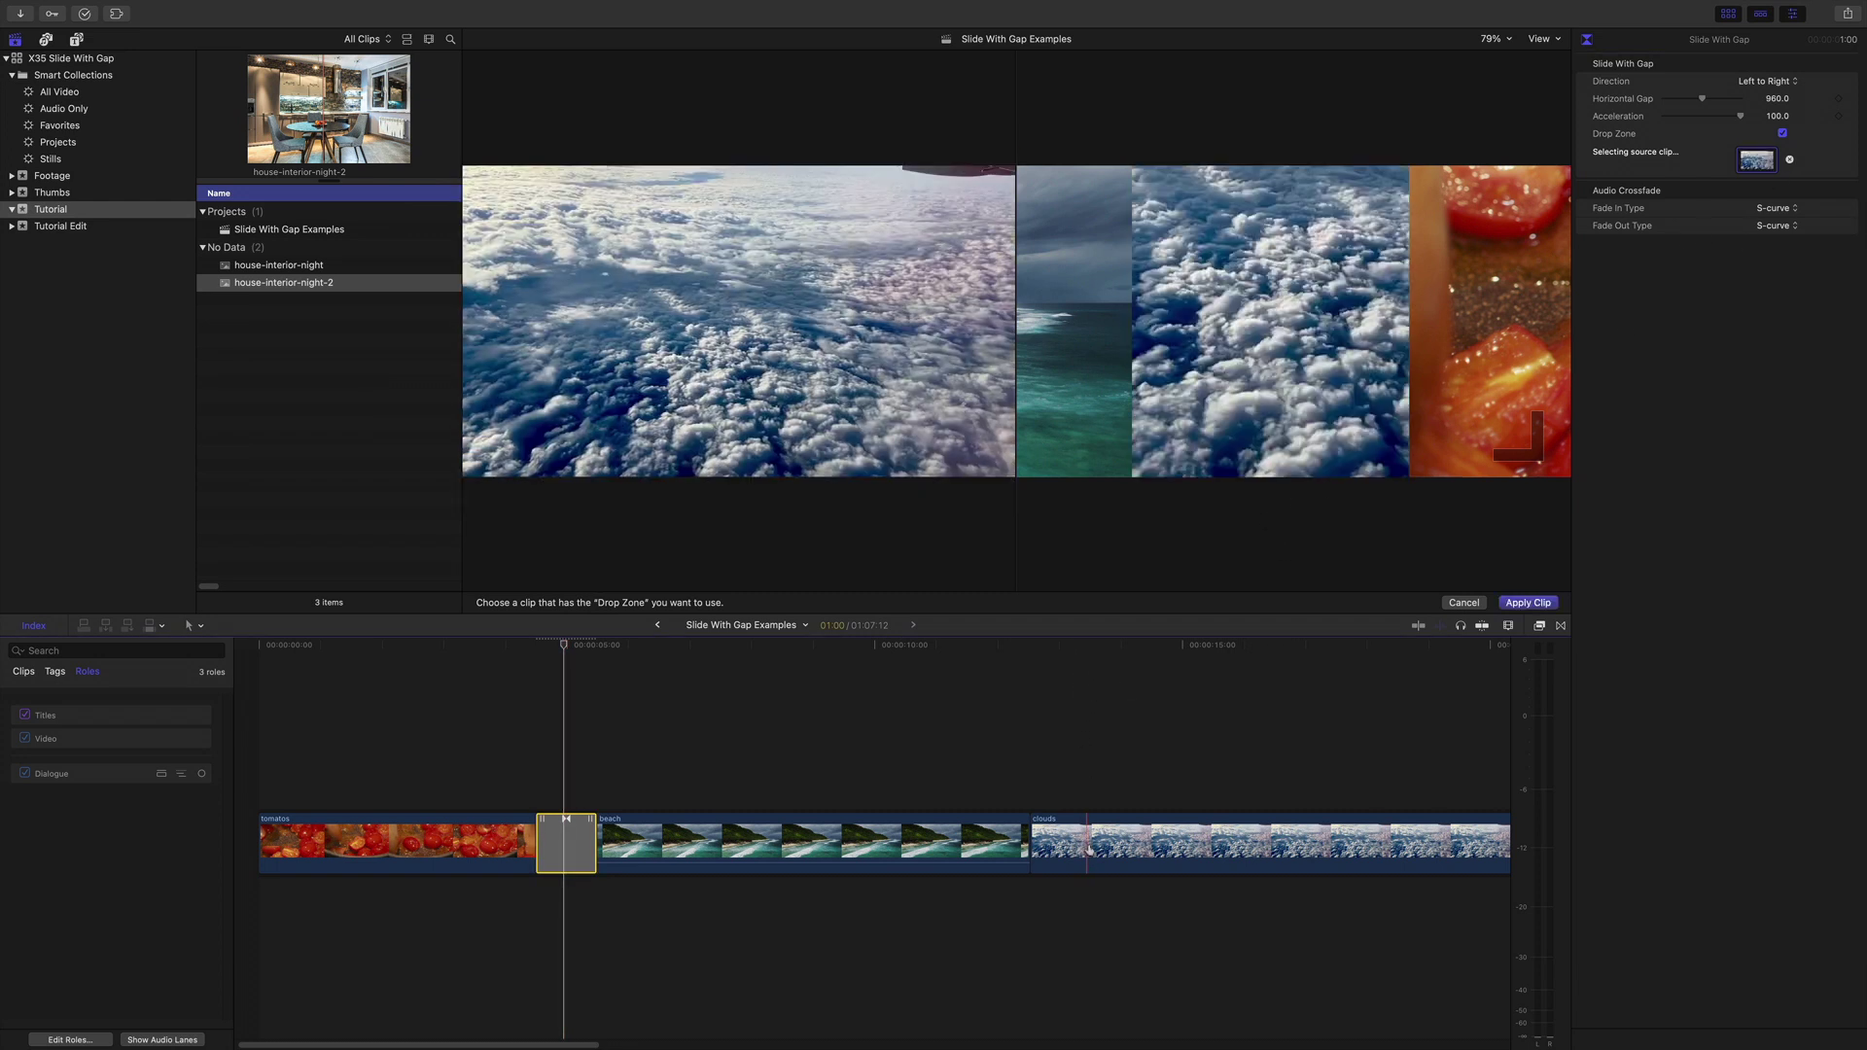
pyautogui.click(1533, 605)
# - Play the transition from 3:26 several times to preview the clouds in the gap
pyautogui.click(530, 646)
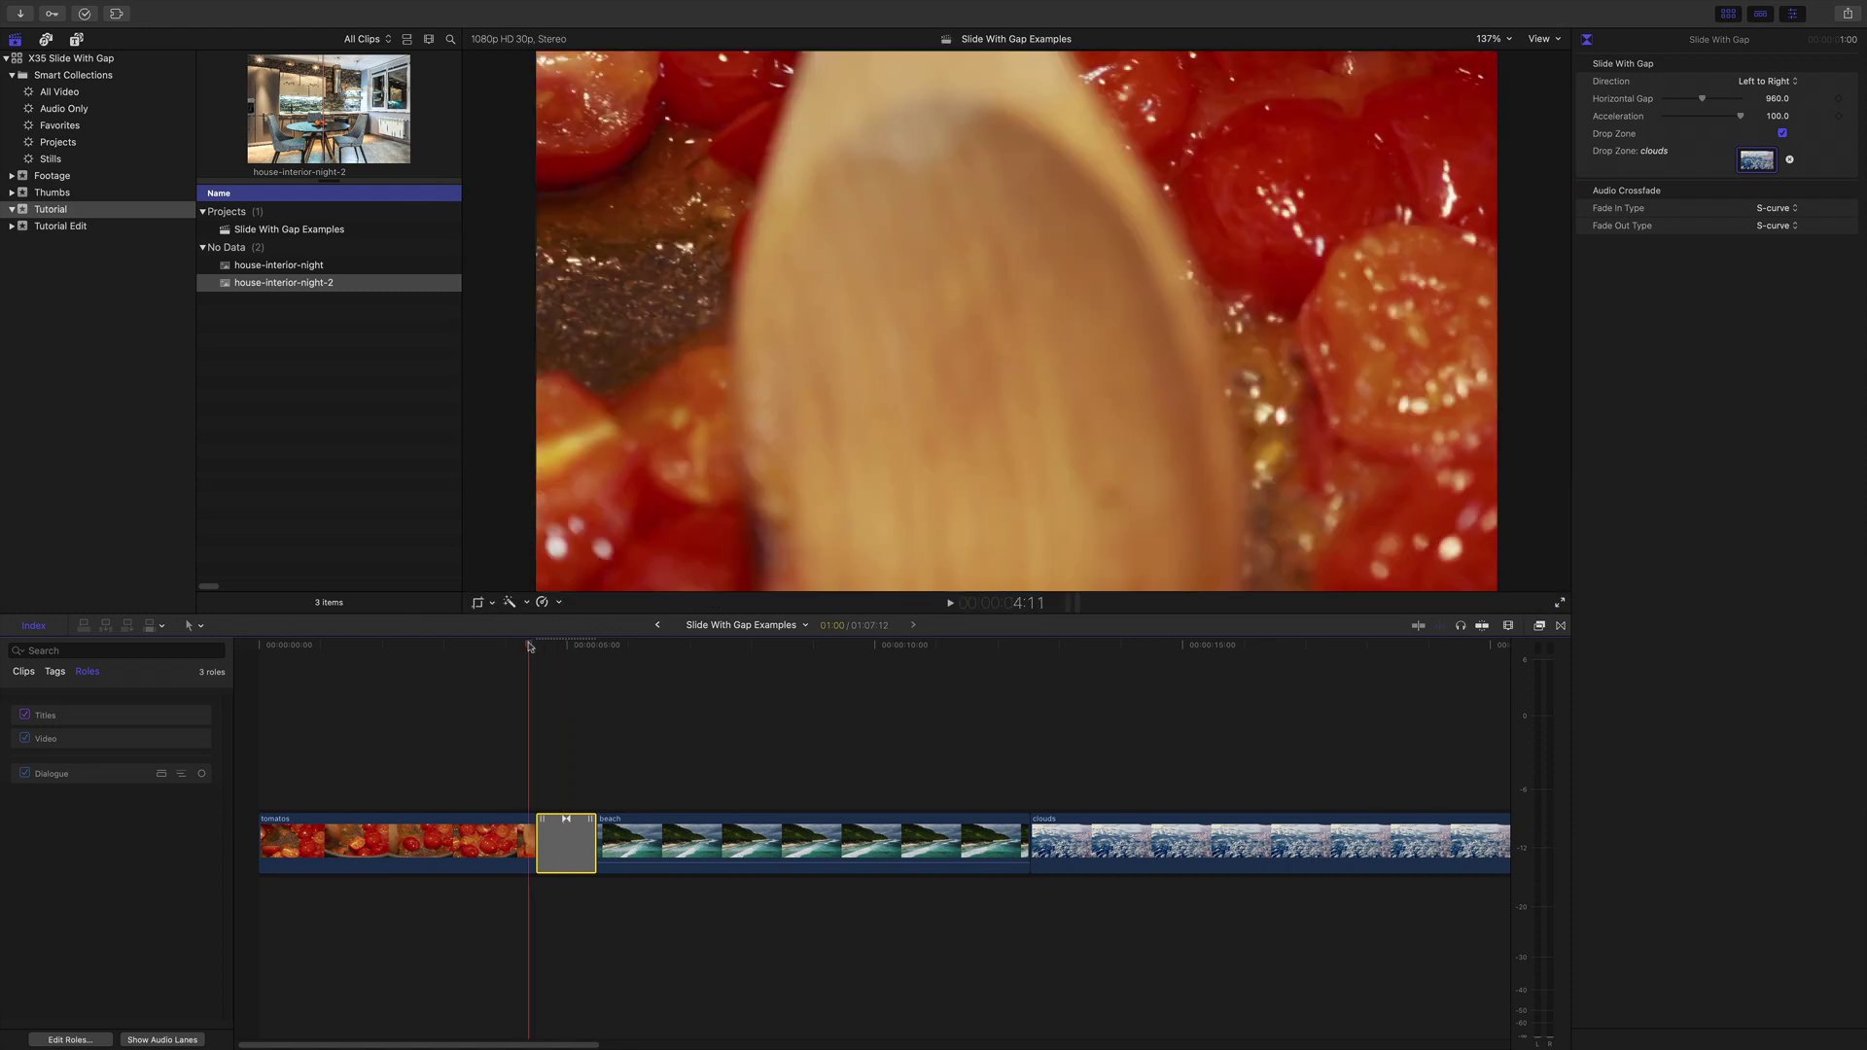
pyautogui.press('/')
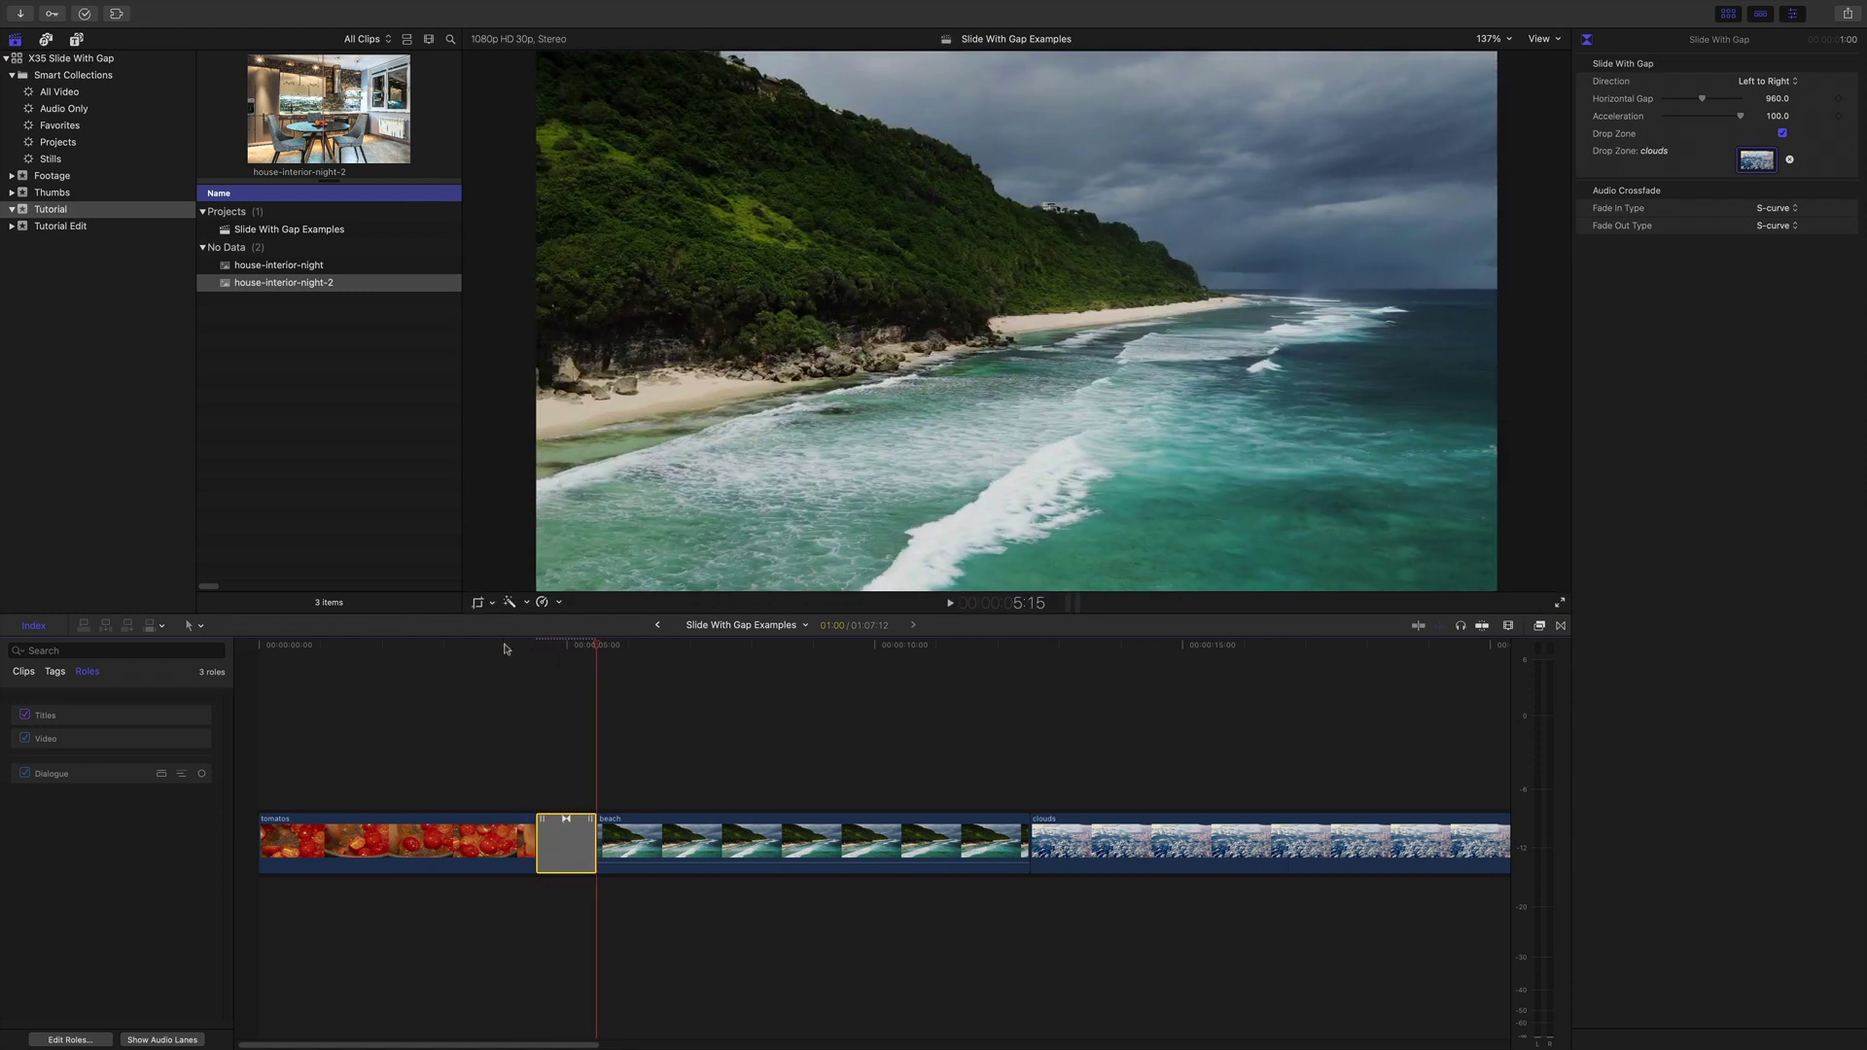
pyautogui.click(499, 645)
pyautogui.press('space')
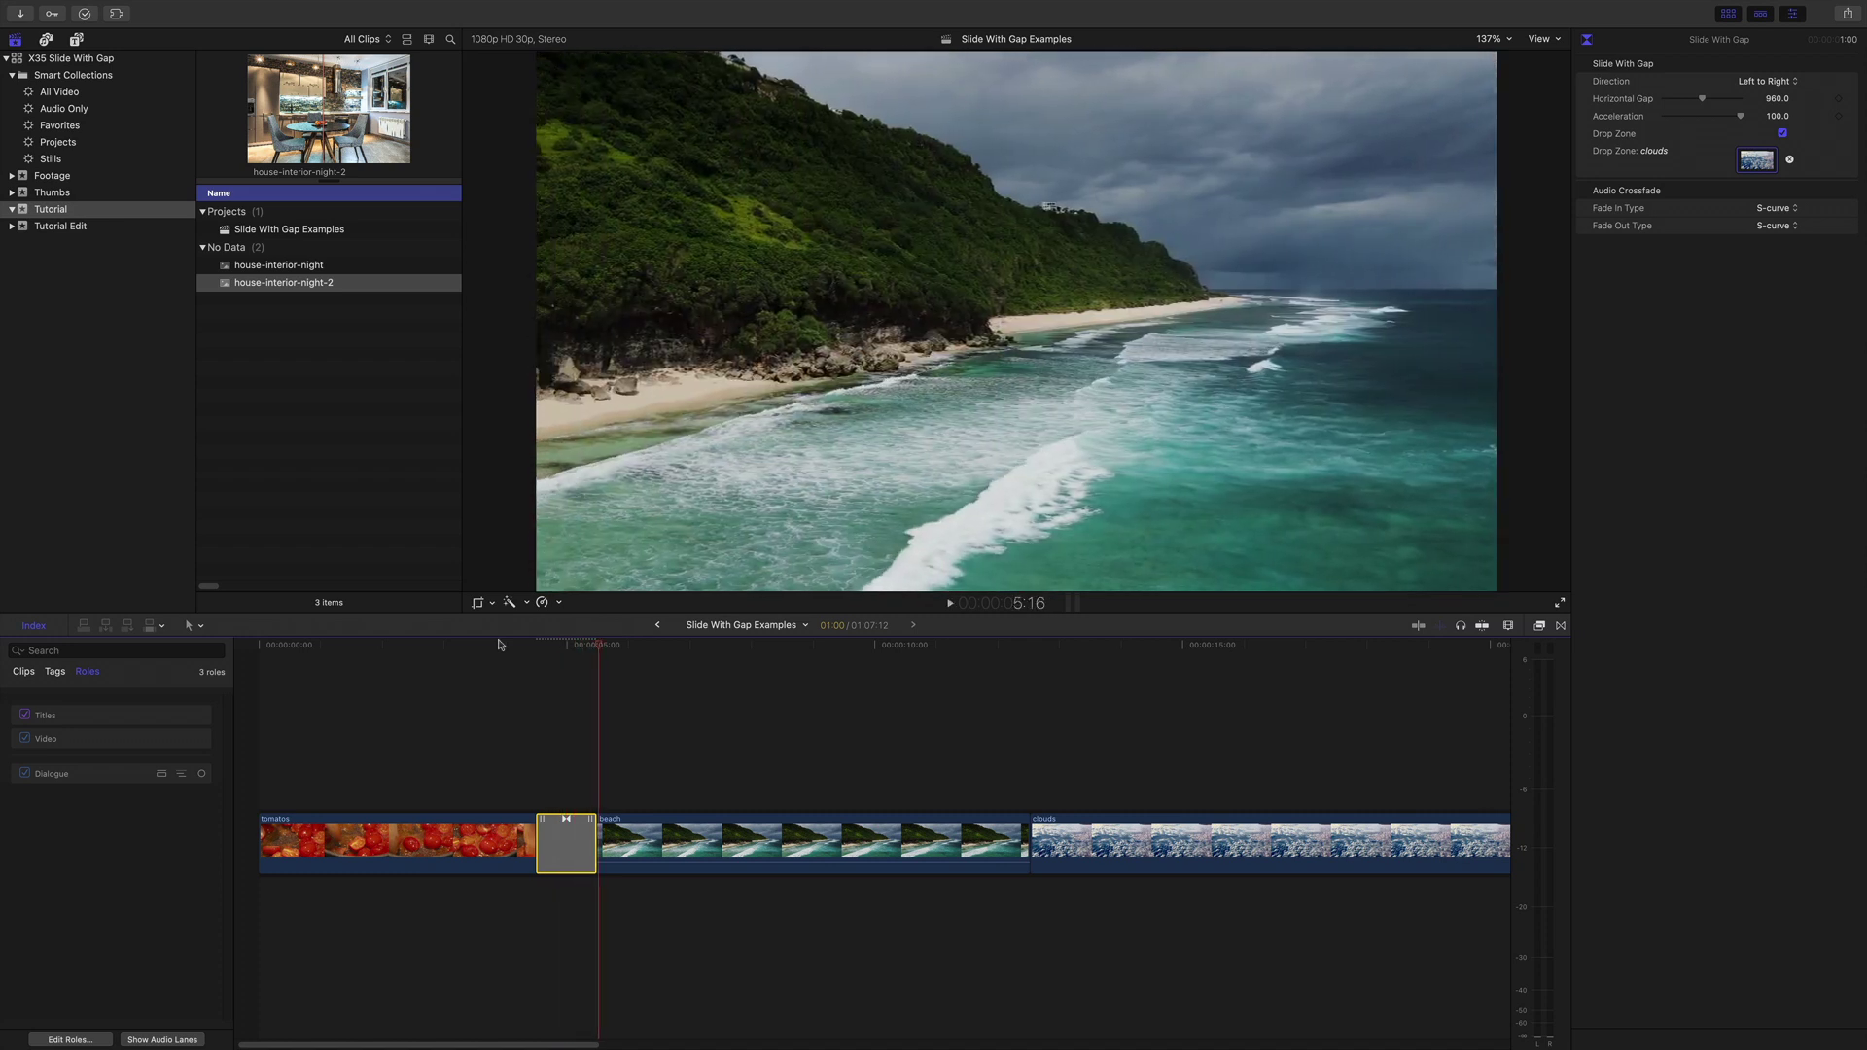
pyautogui.click(499, 645)
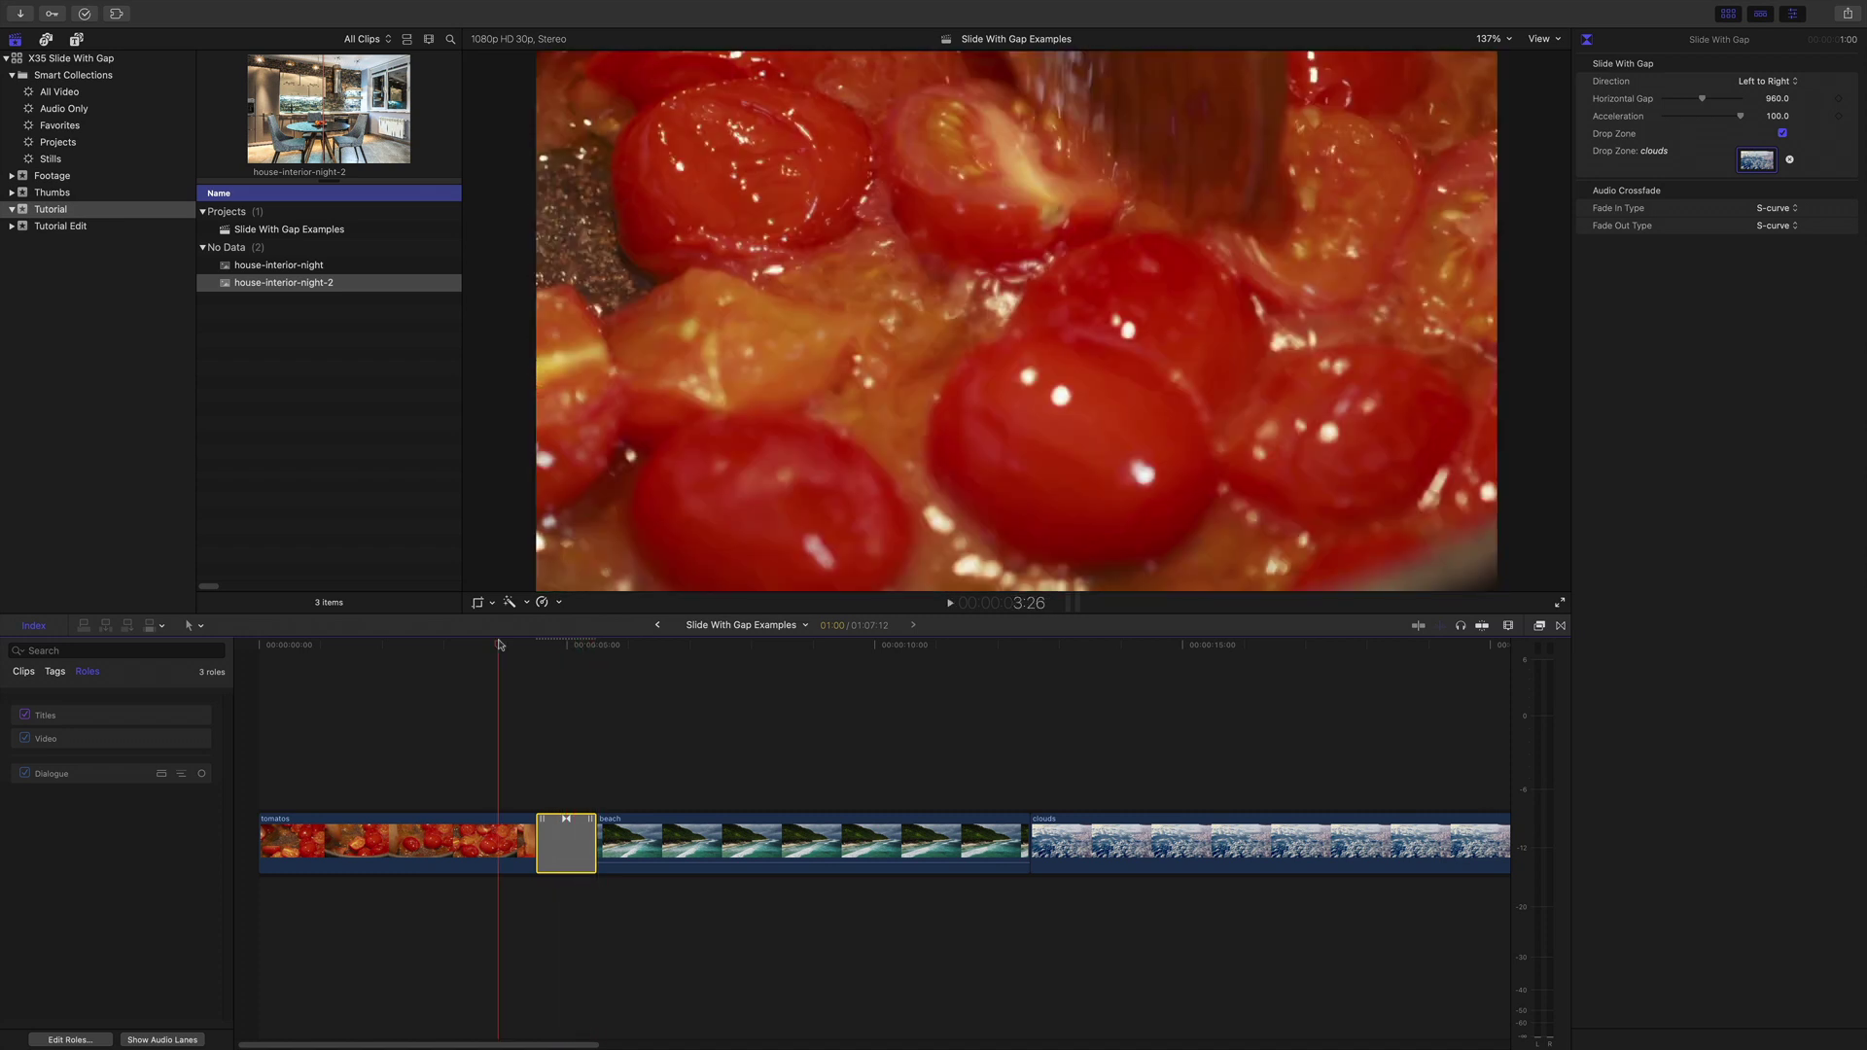
pyautogui.press('space')
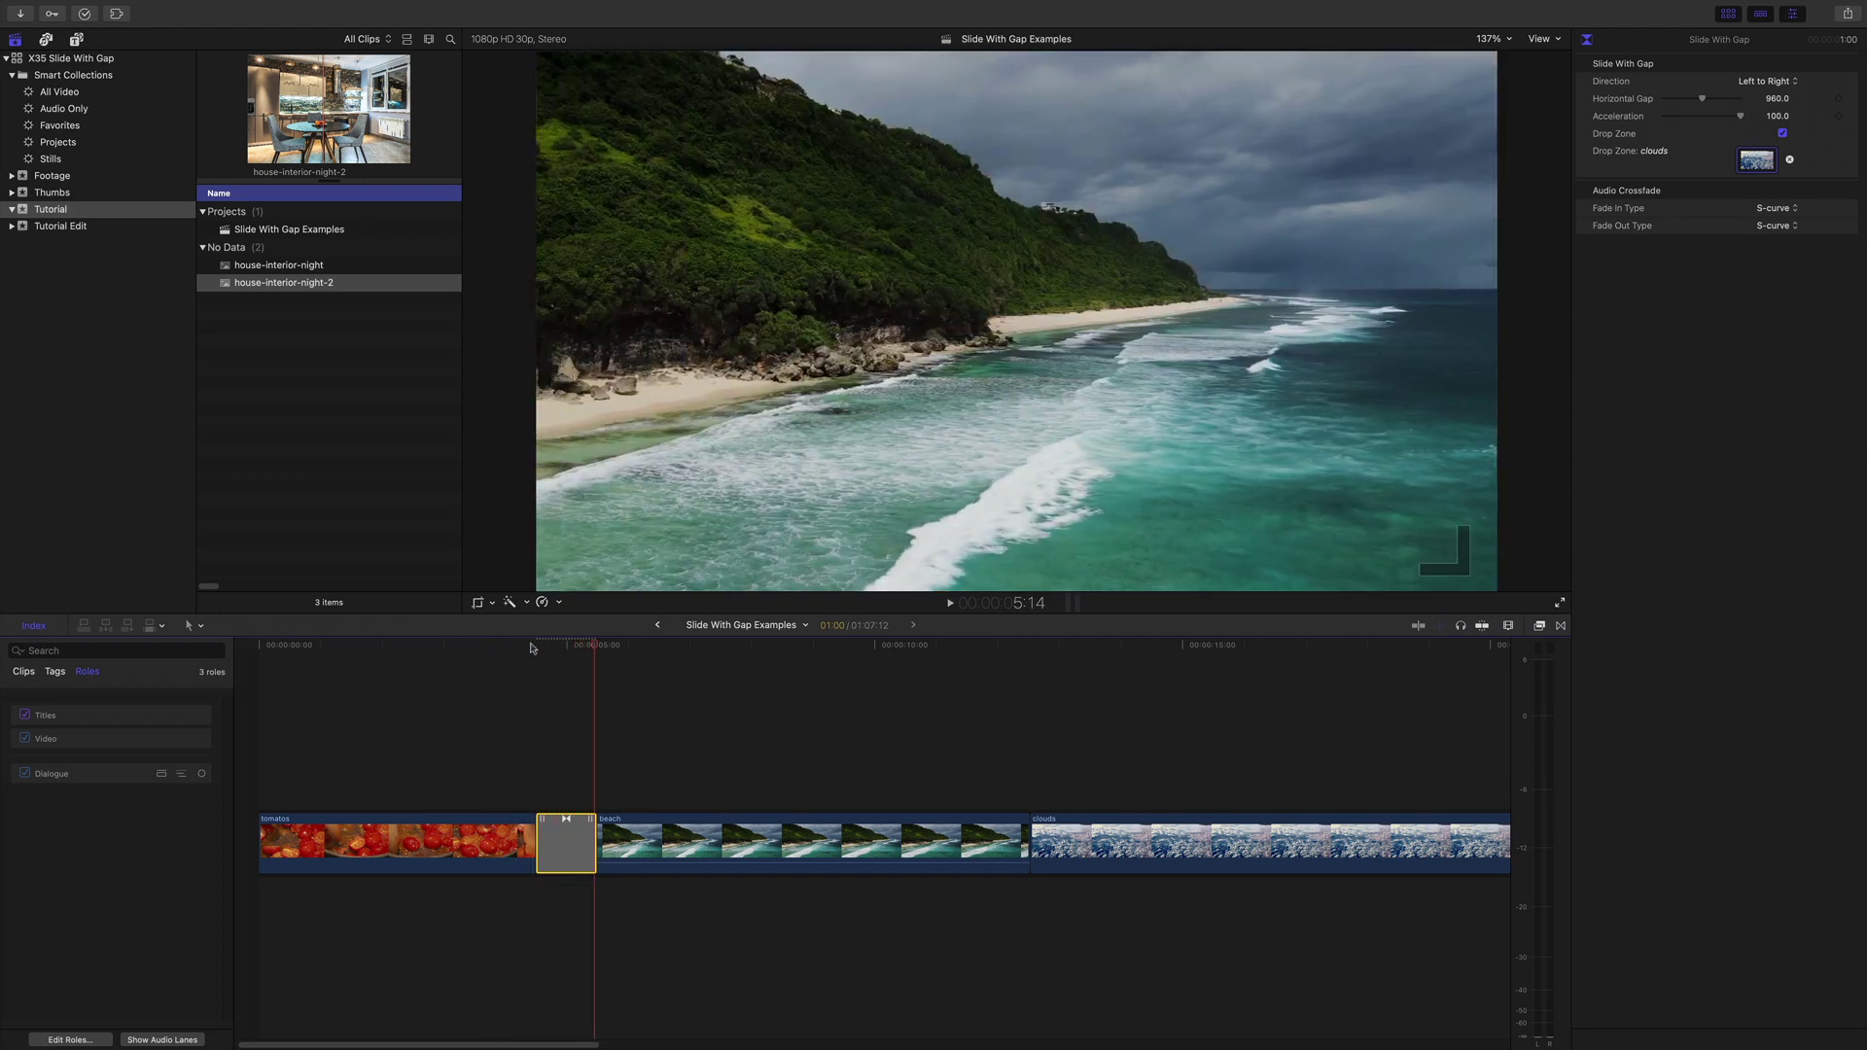
pyautogui.click(528, 646)
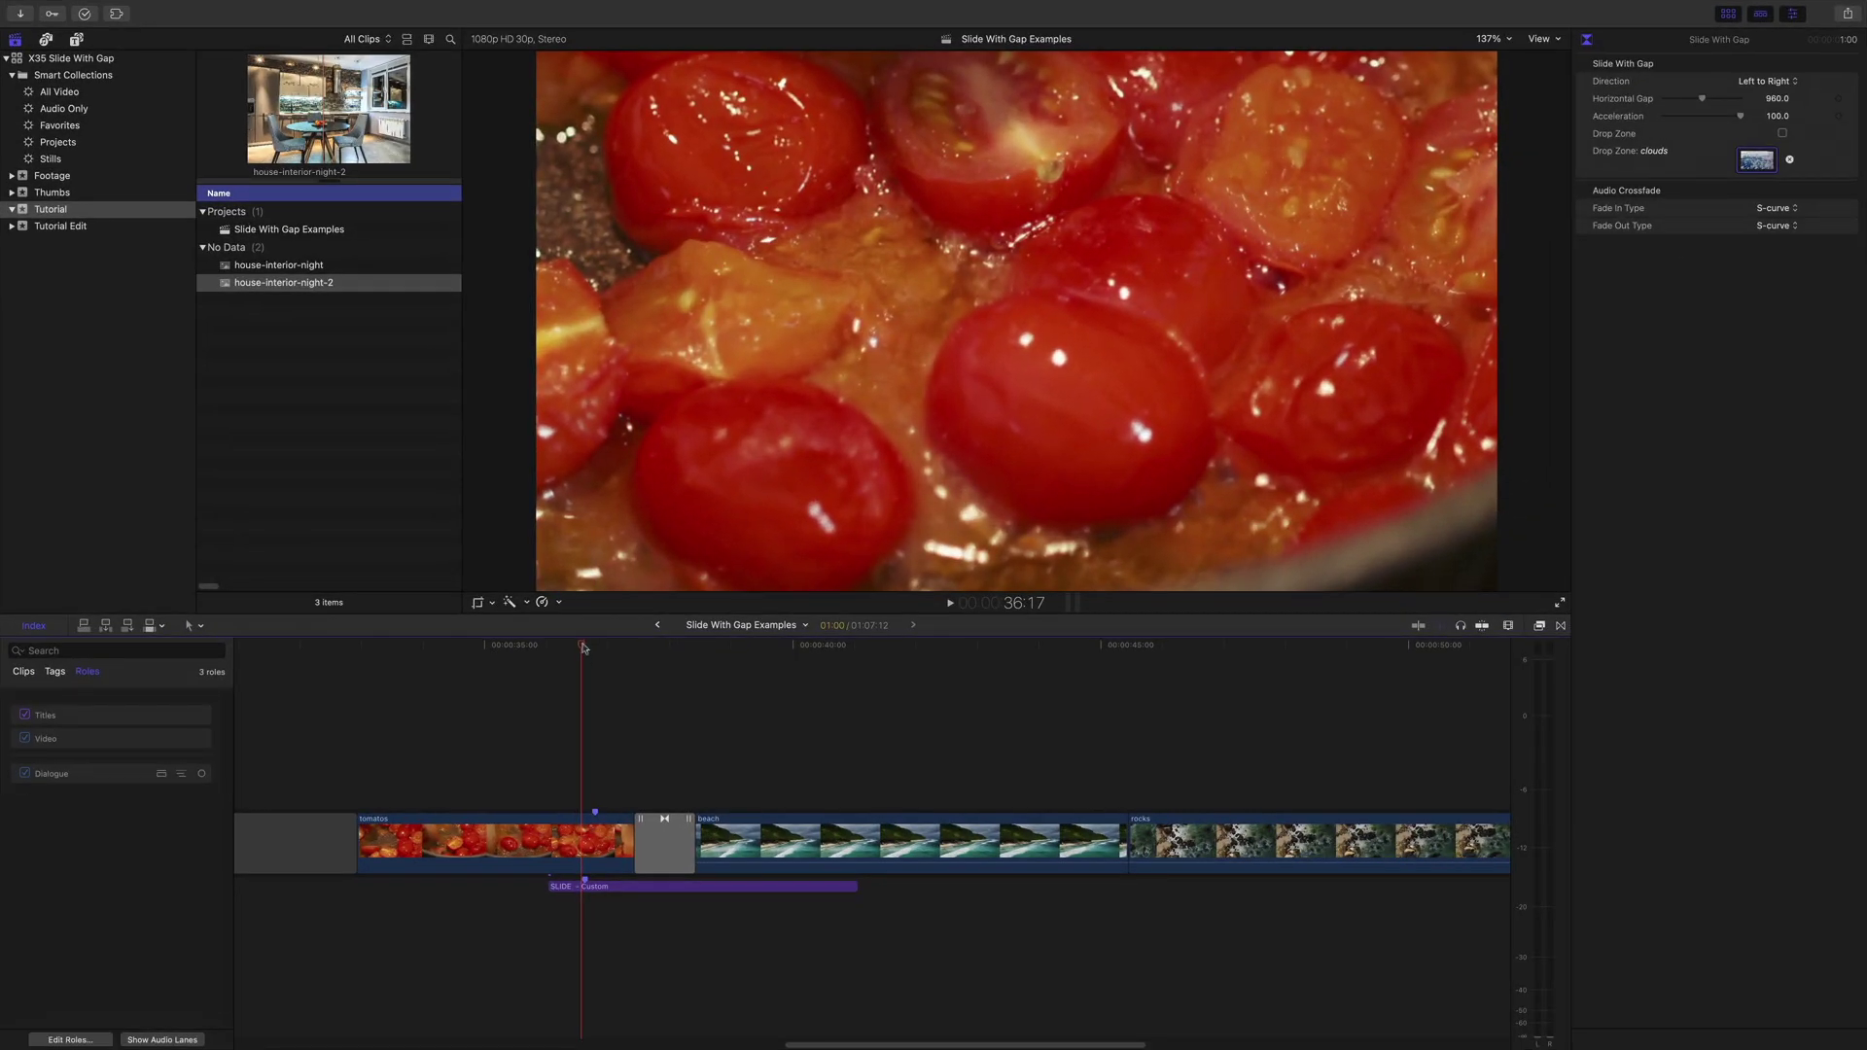
# - Select the tomatoes-to-beach transition and uncheck its Drop Zone
pyautogui.moveTo(584, 648); pyautogui.dragTo(666, 663)
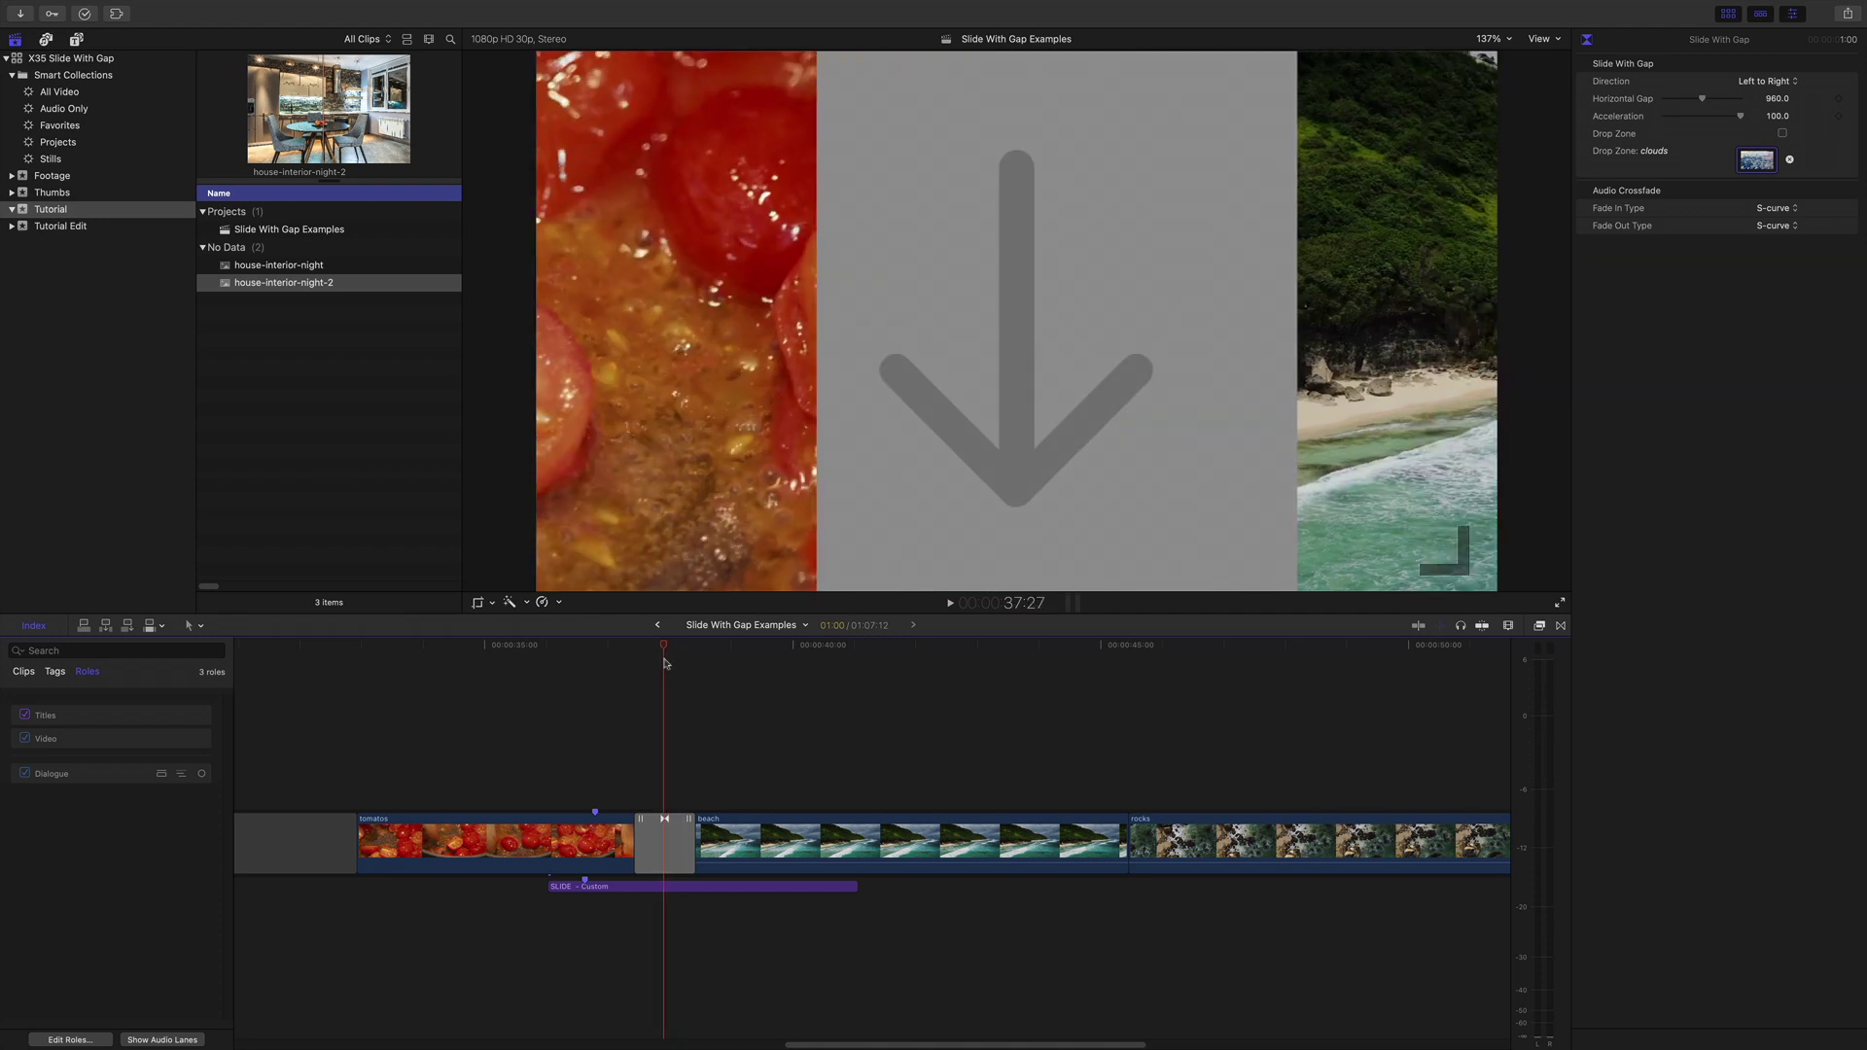
pyautogui.click(667, 850)
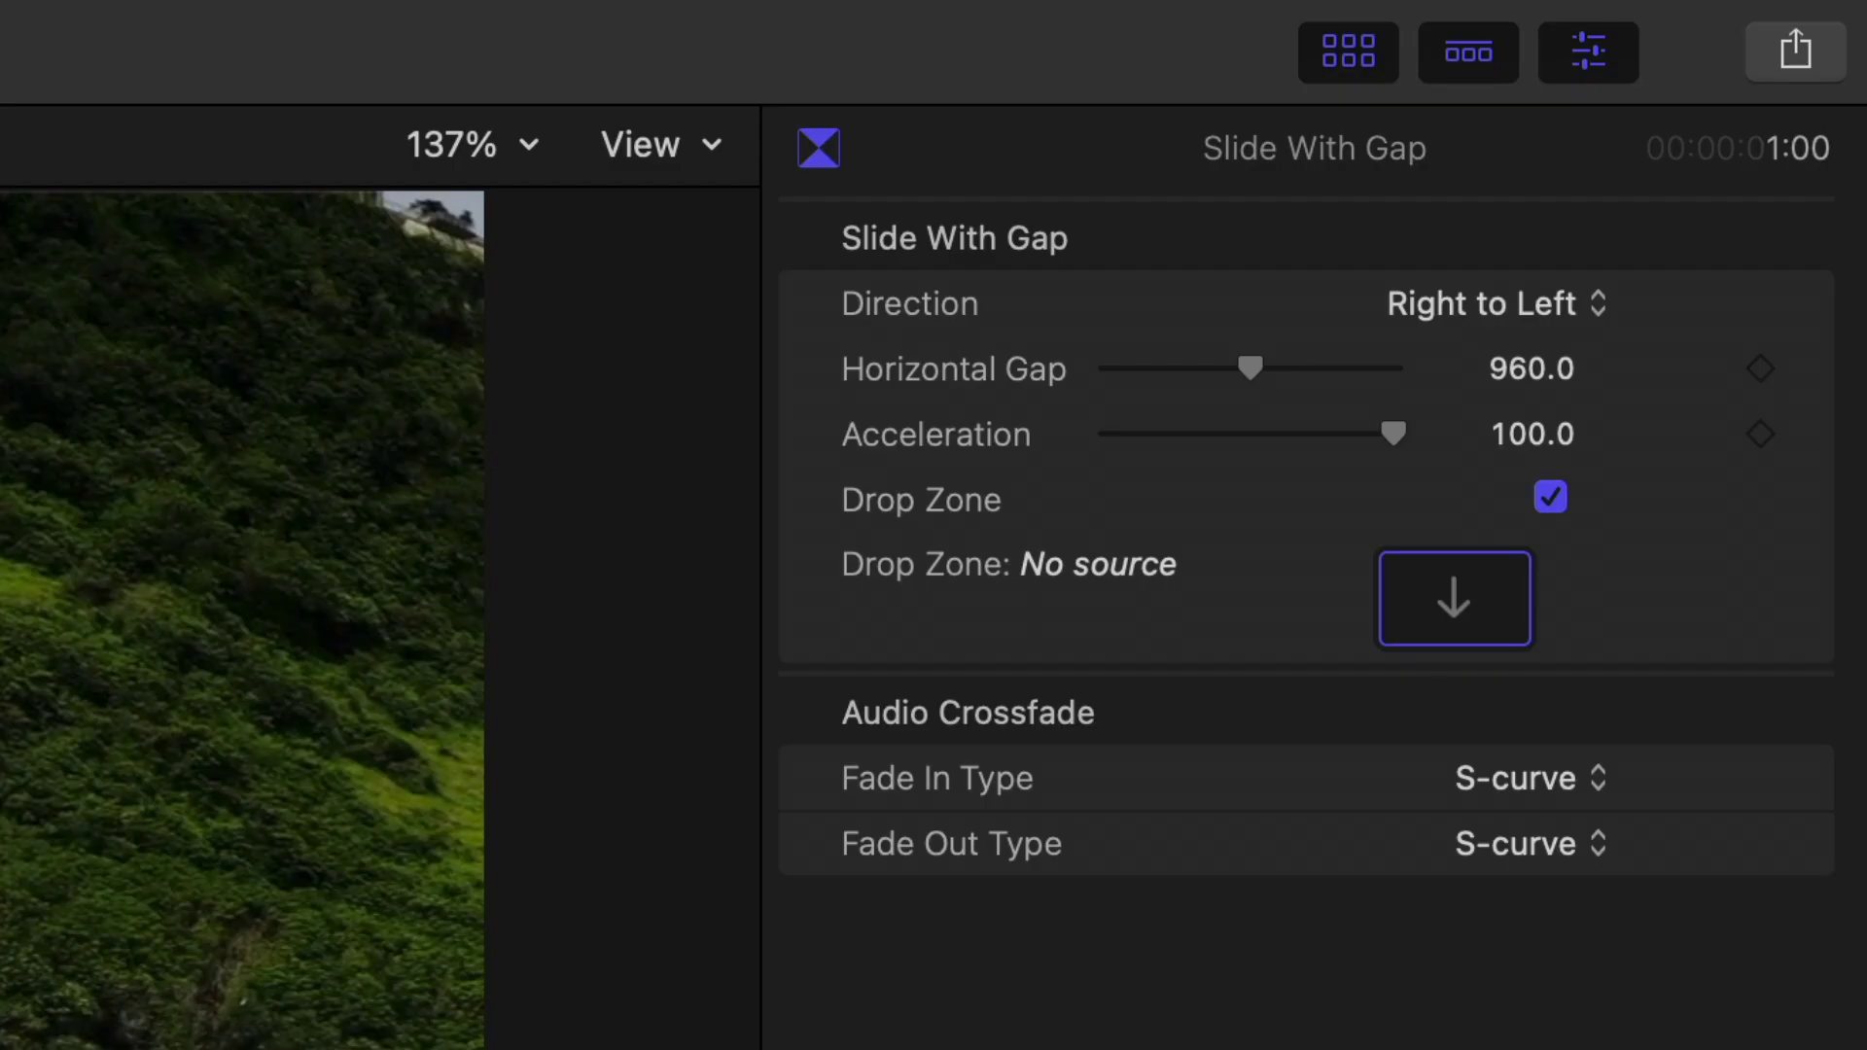
pyautogui.click(1549, 497)
# - Play through the transition repeatedly from the tomatoes clip to see the SLIDE WITH GAP title
pyautogui.click(594, 645)
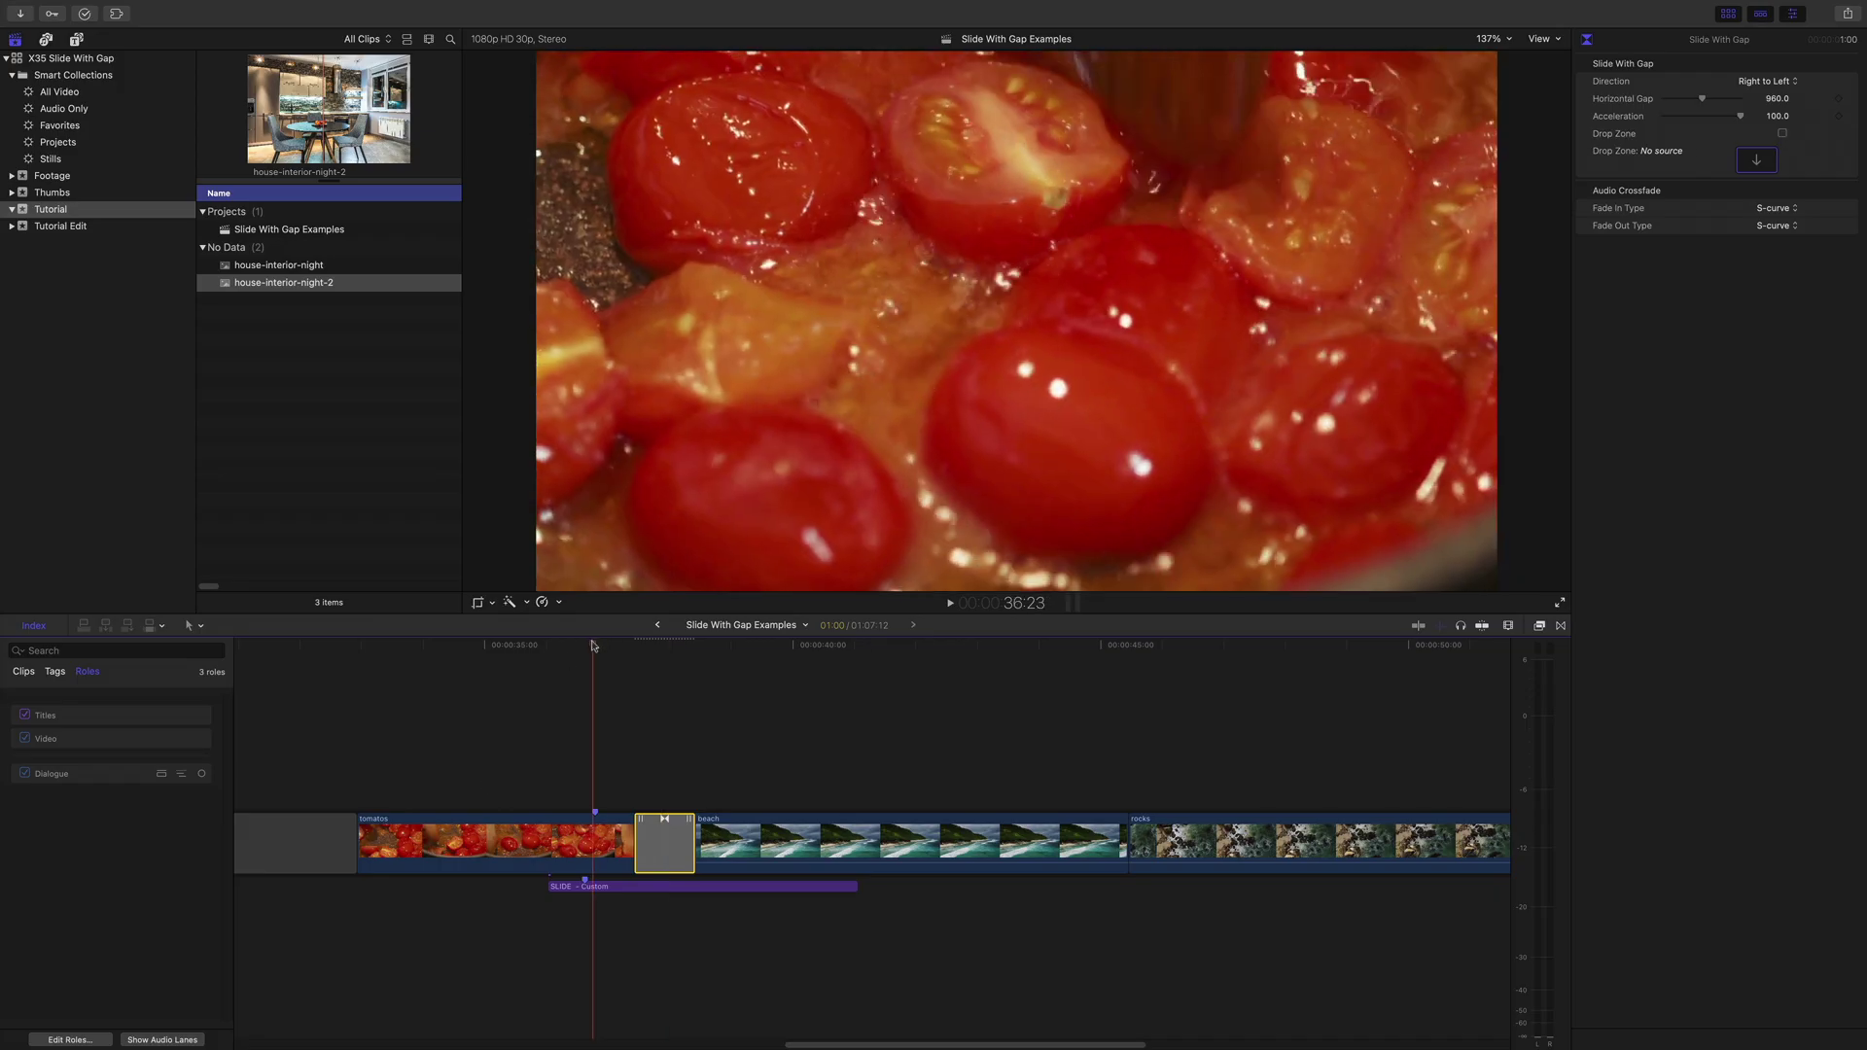
pyautogui.press('space')
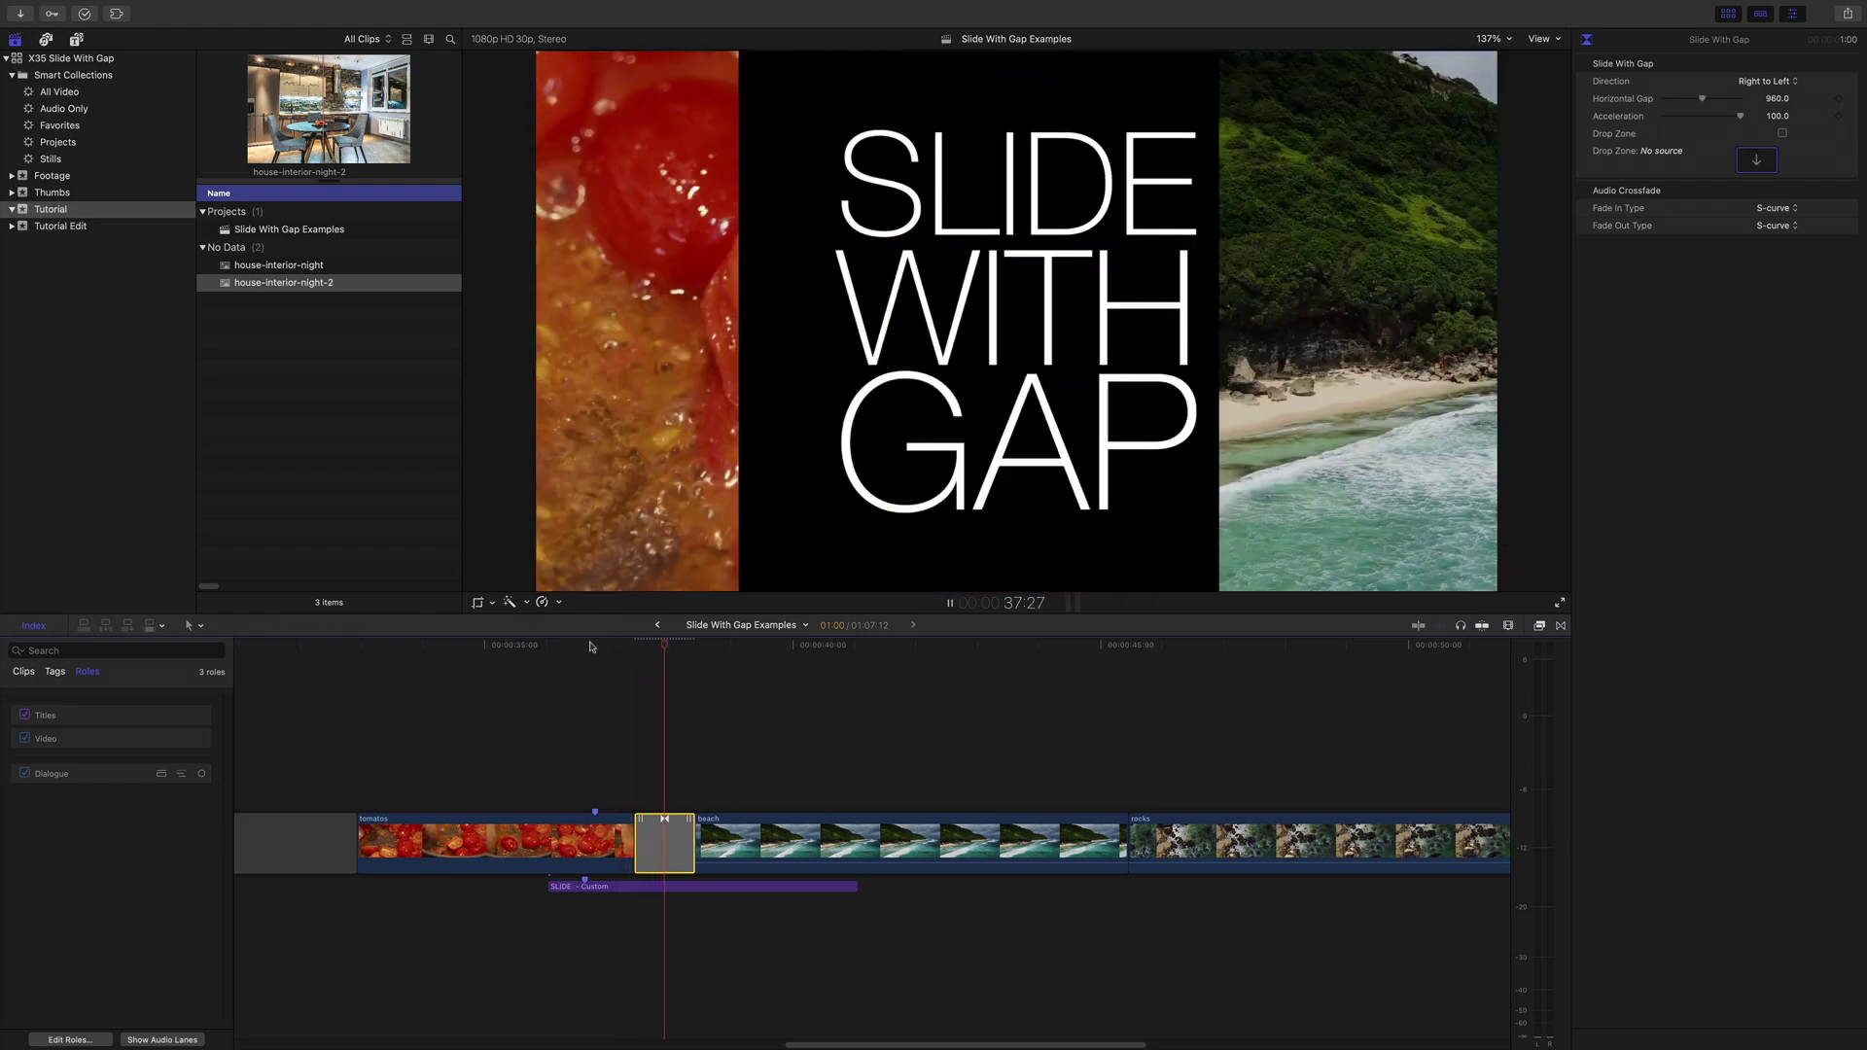
pyautogui.click(574, 647)
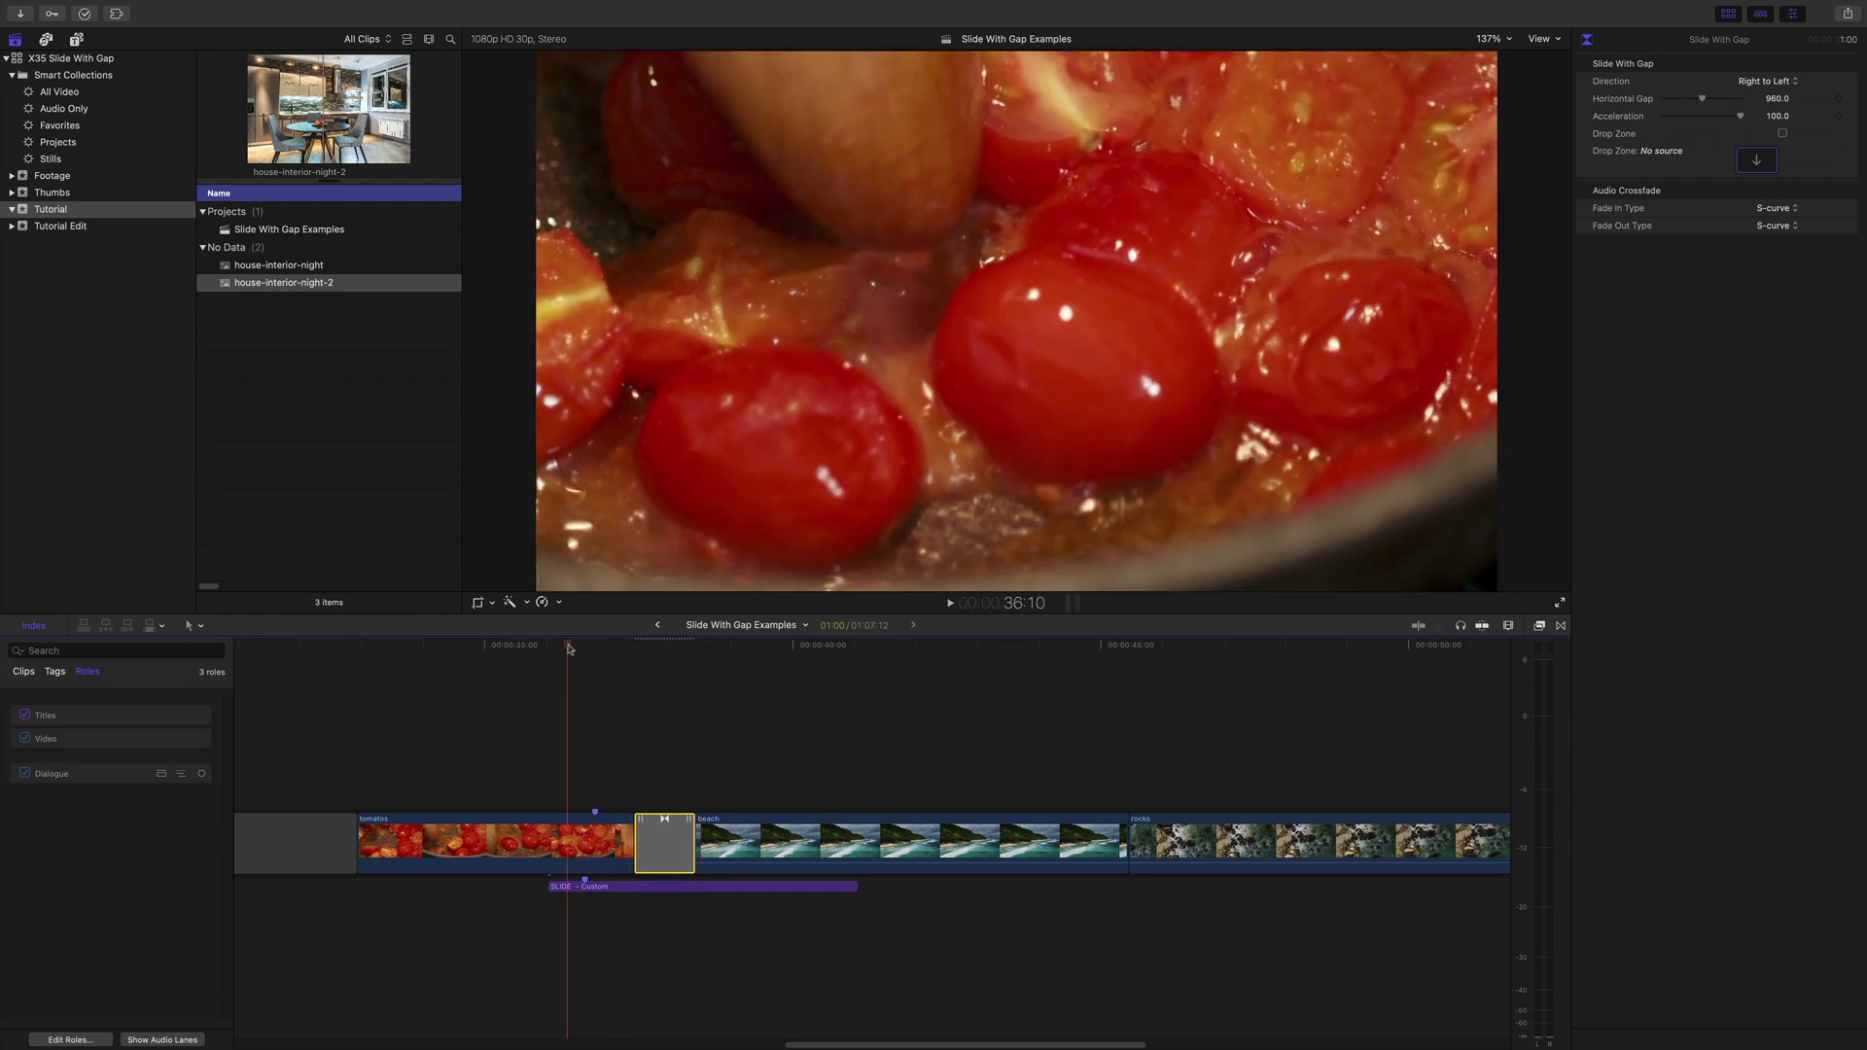
pyautogui.press('space')
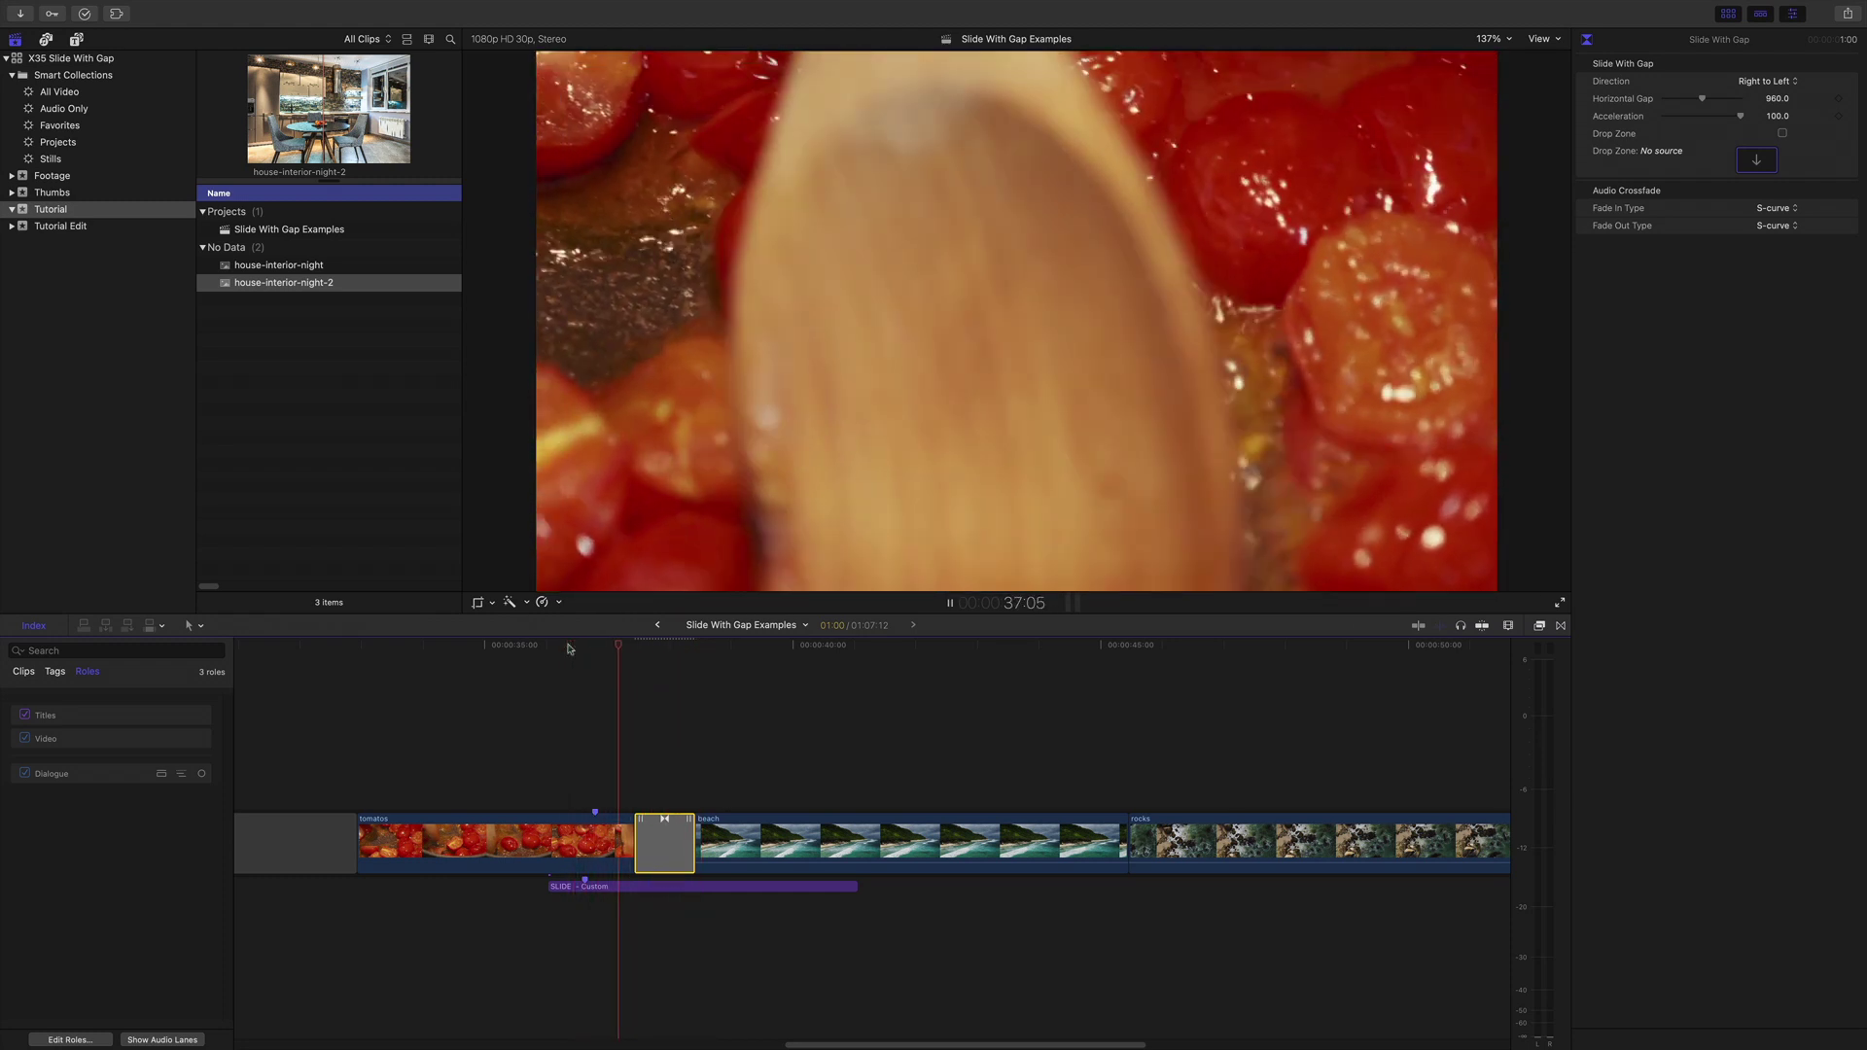
pyautogui.moveTo(625, 648); pyautogui.dragTo(638, 646)
pyautogui.press('space')
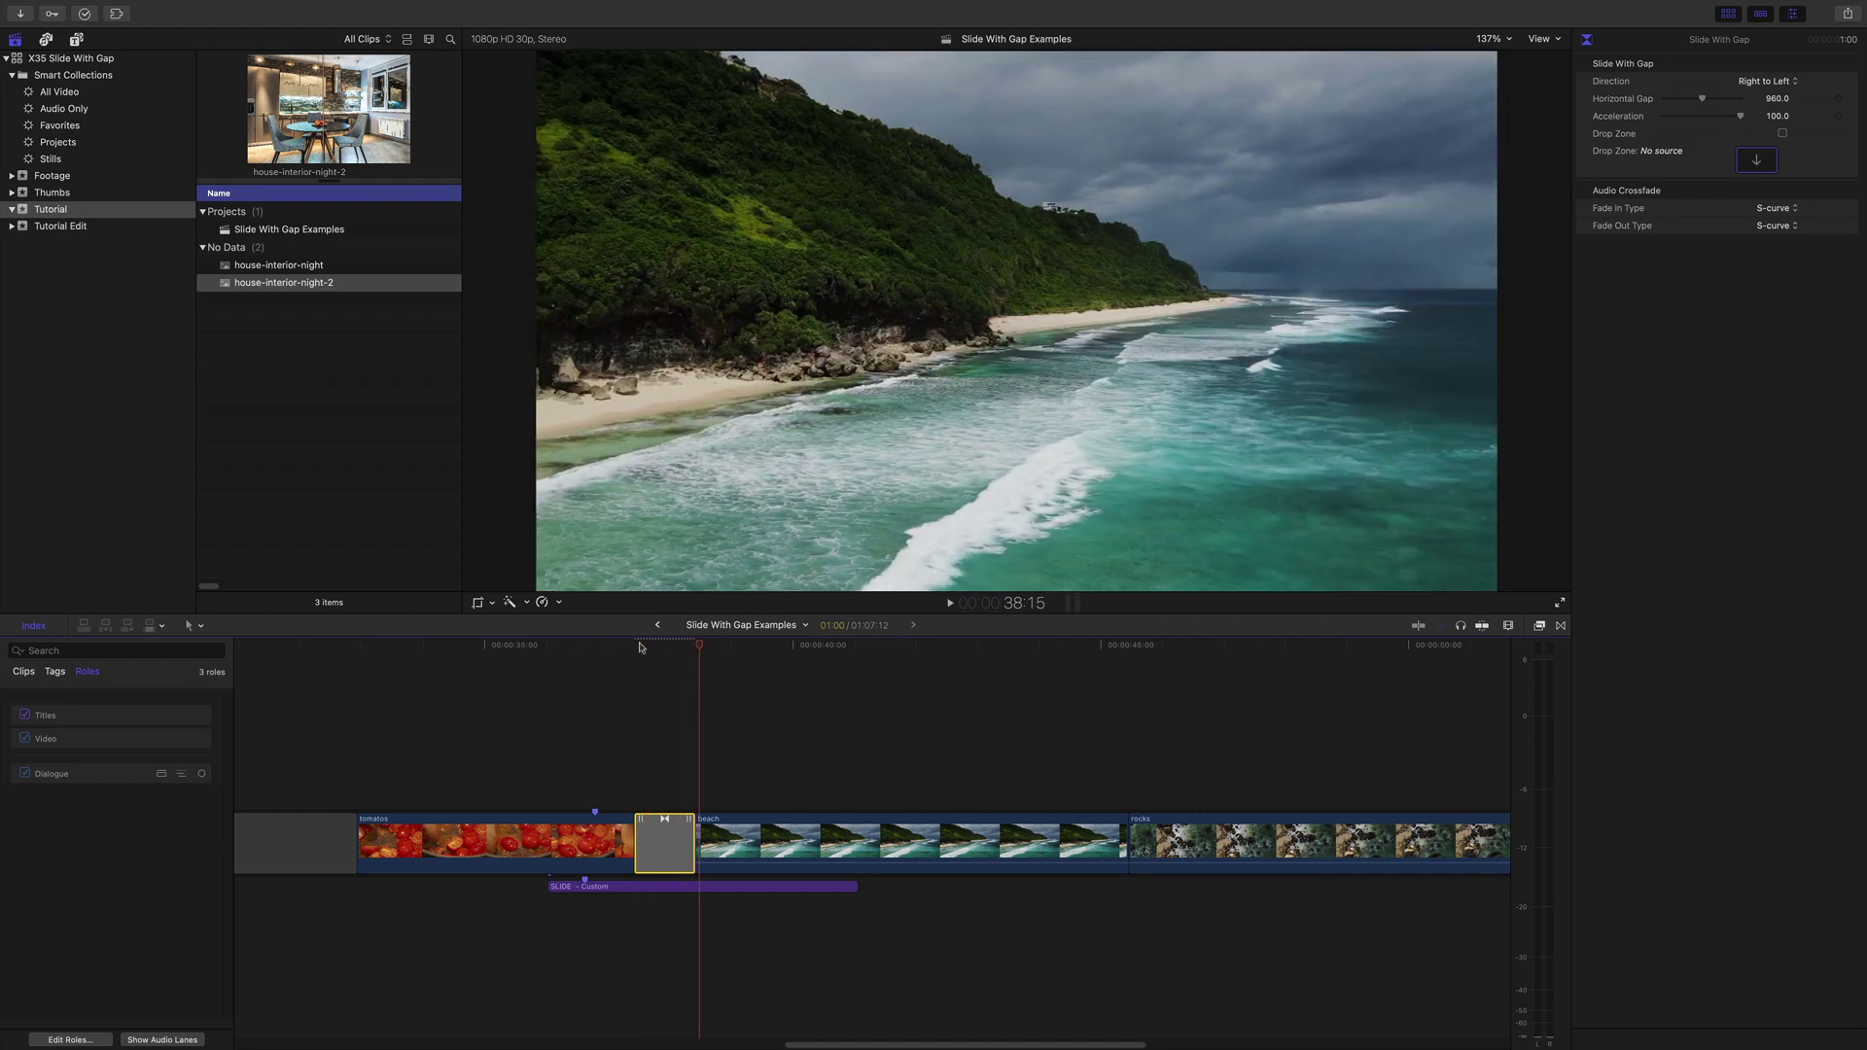
pyautogui.click(633, 647)
pyautogui.press('space')
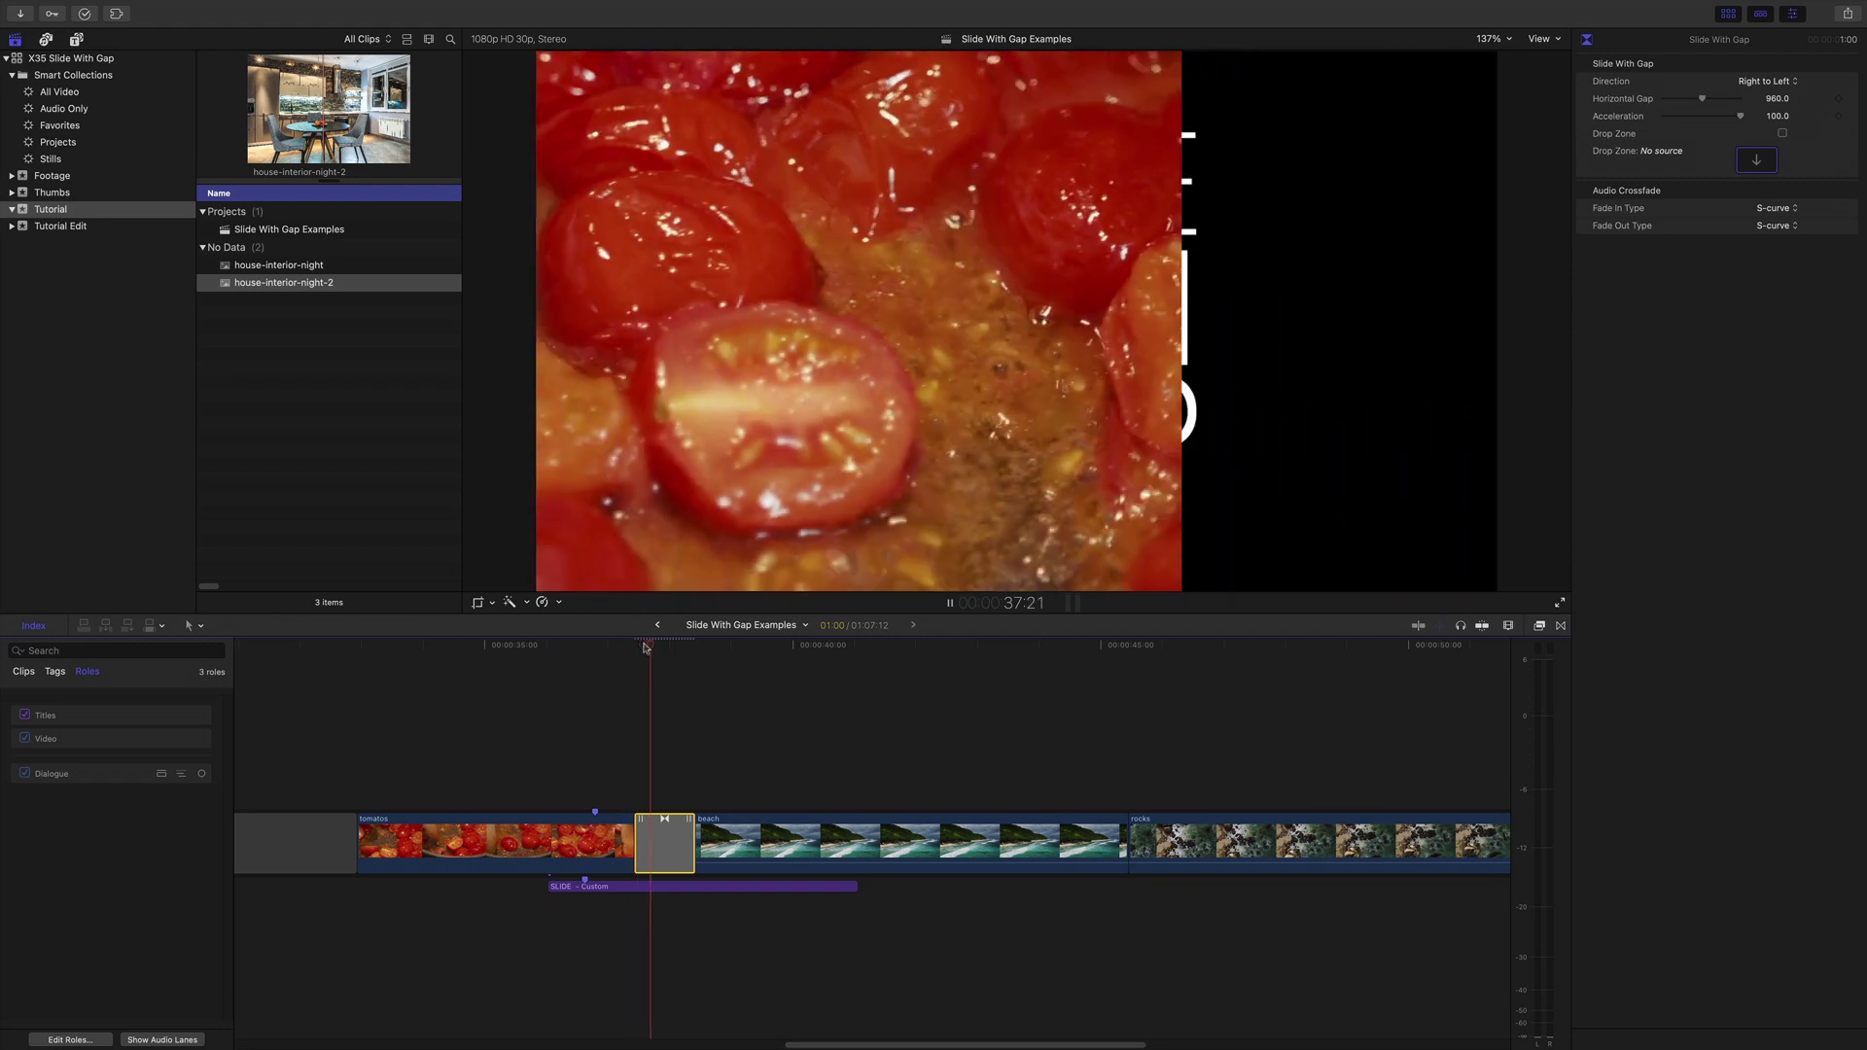
# - Move the SLIDE title clip earlier, connect the rocks clip under the transition, and play it
pyautogui.moveTo(744, 892); pyautogui.dragTo(478, 892)
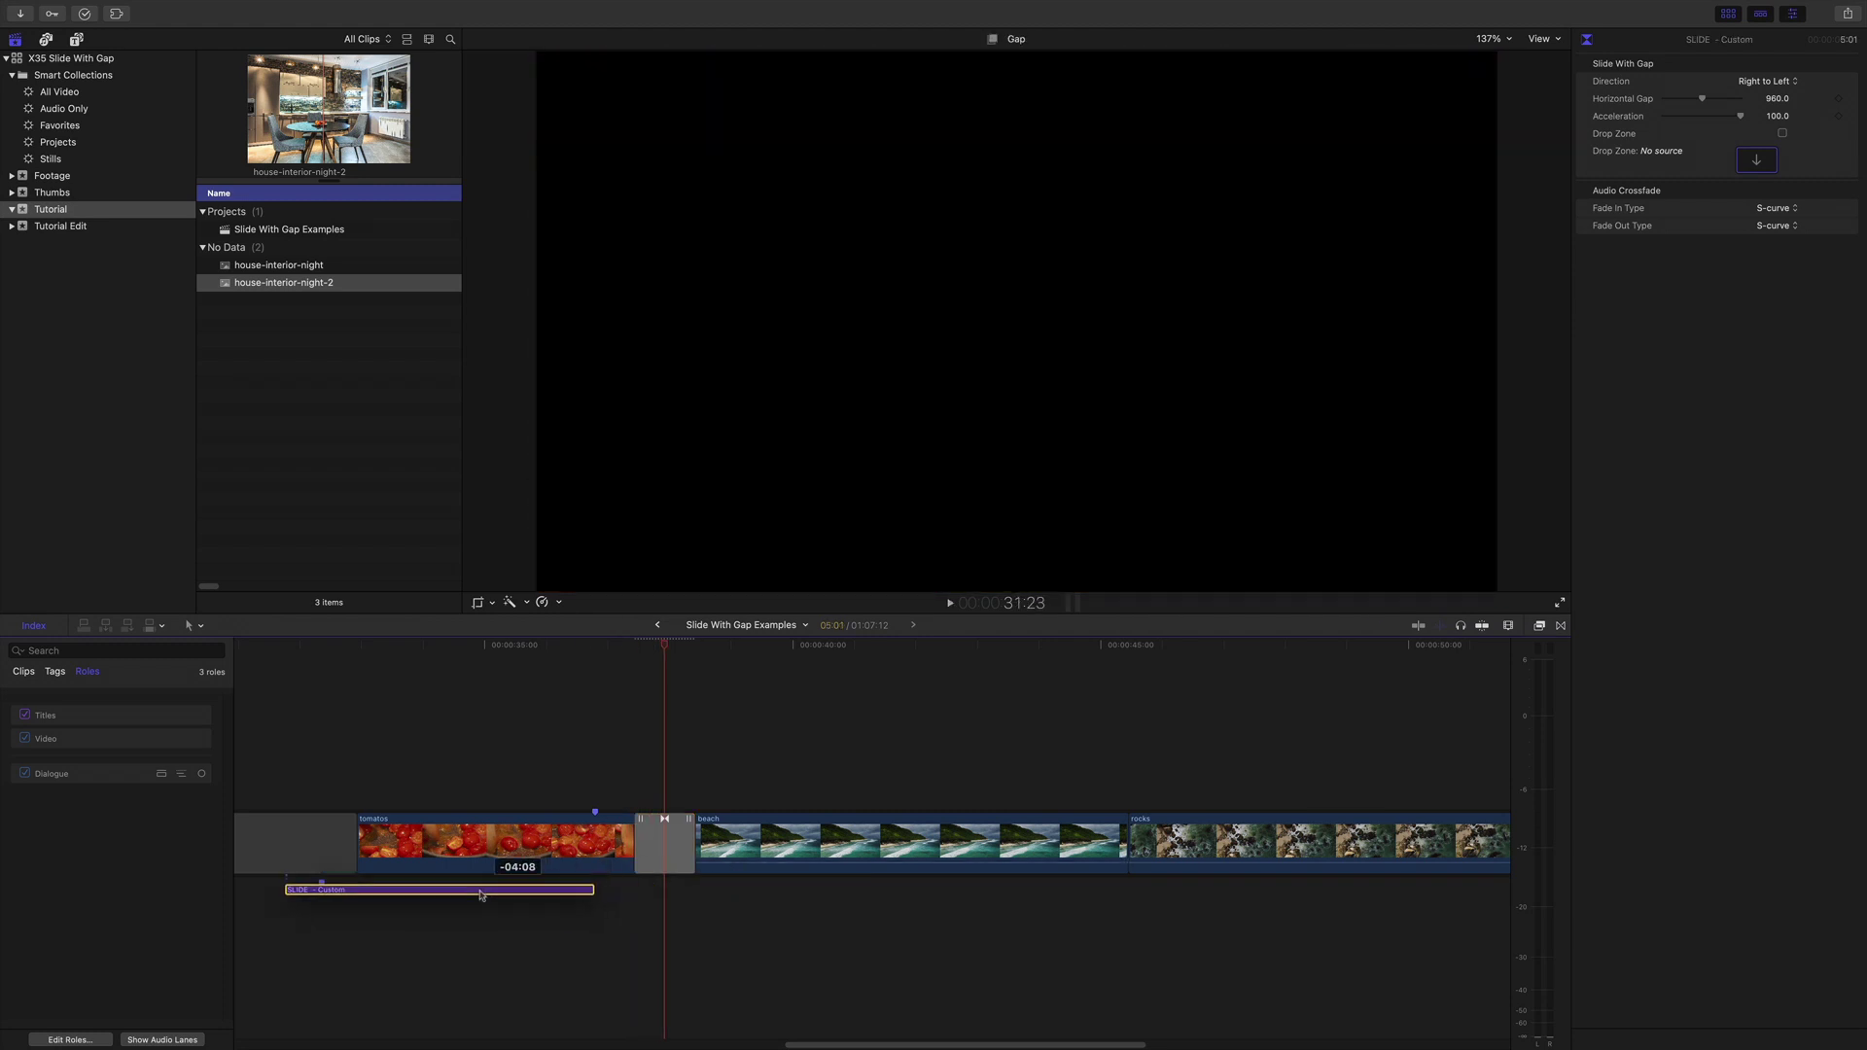
pyautogui.moveTo(1160, 876); pyautogui.dragTo(645, 941)
pyautogui.click(530, 647)
pyautogui.press('space')
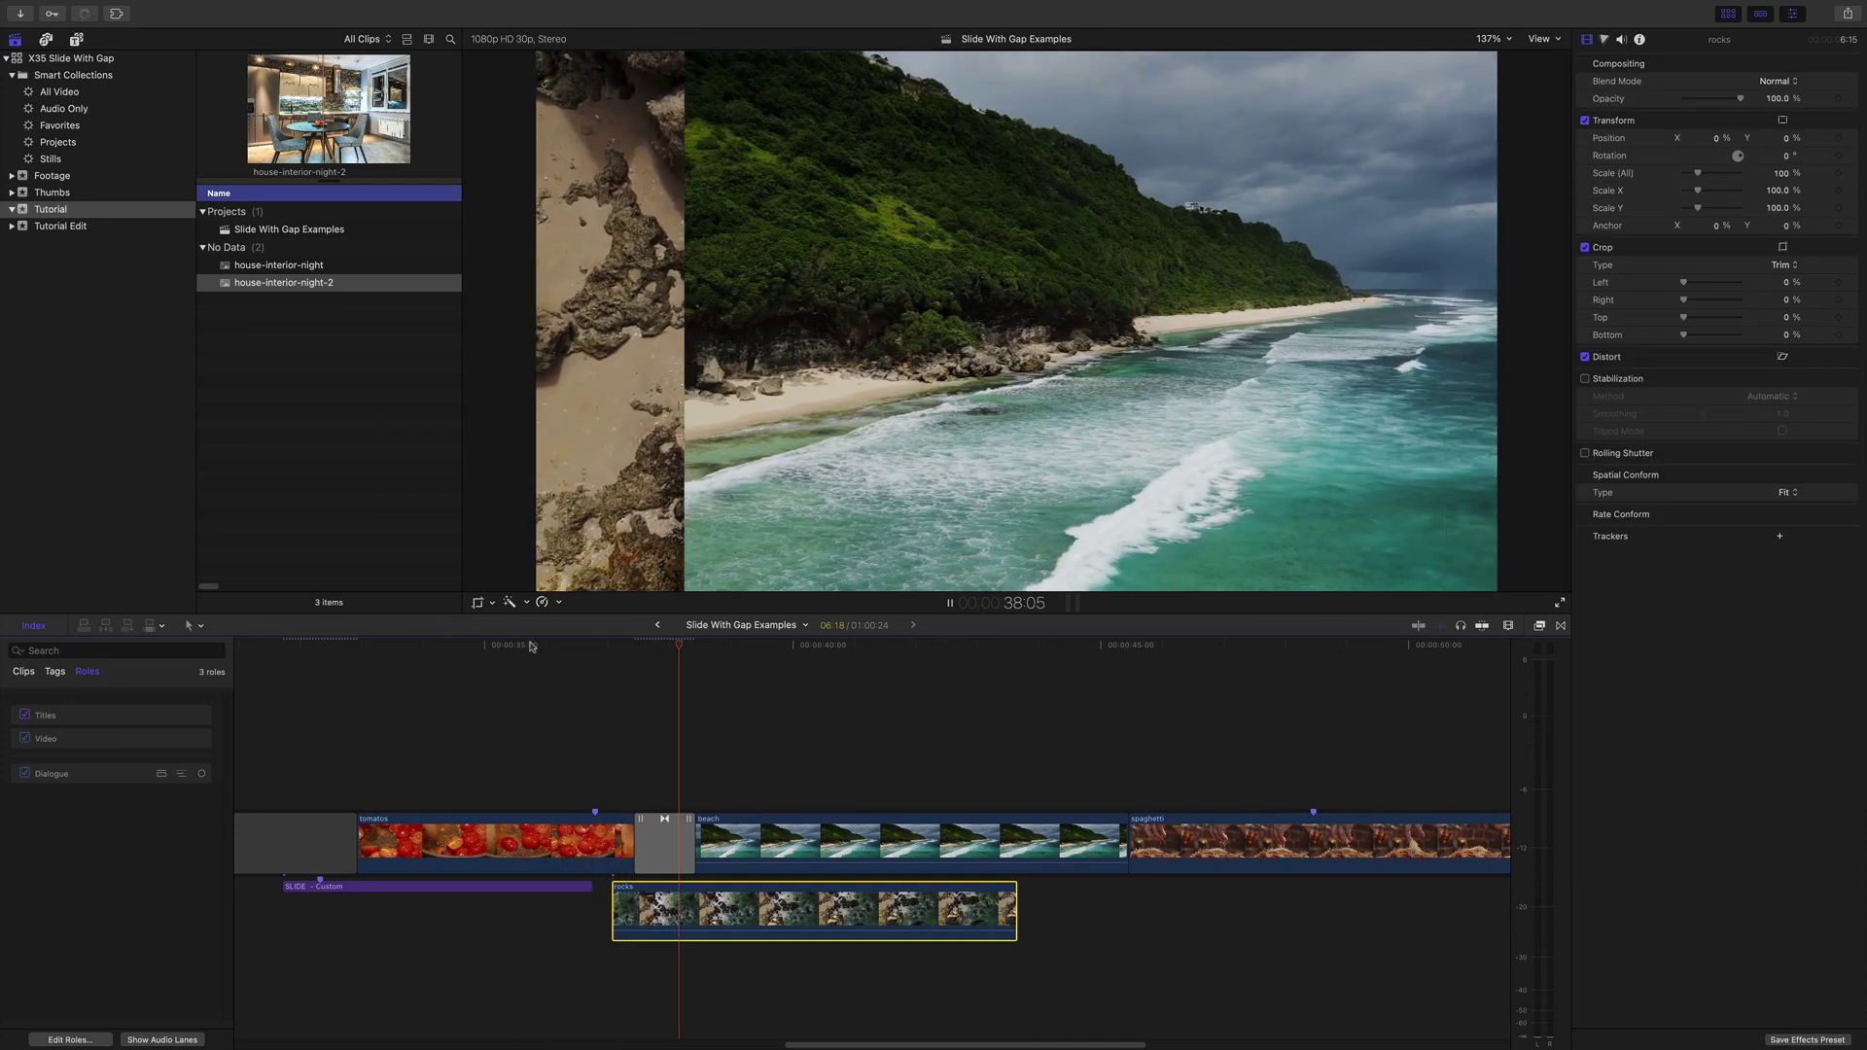
# - Scrub back from the transition into the tomatoes clip and play up to the edit
pyautogui.press('space')
pyautogui.click(665, 647)
pyautogui.moveTo(665, 647); pyautogui.dragTo(629, 647)
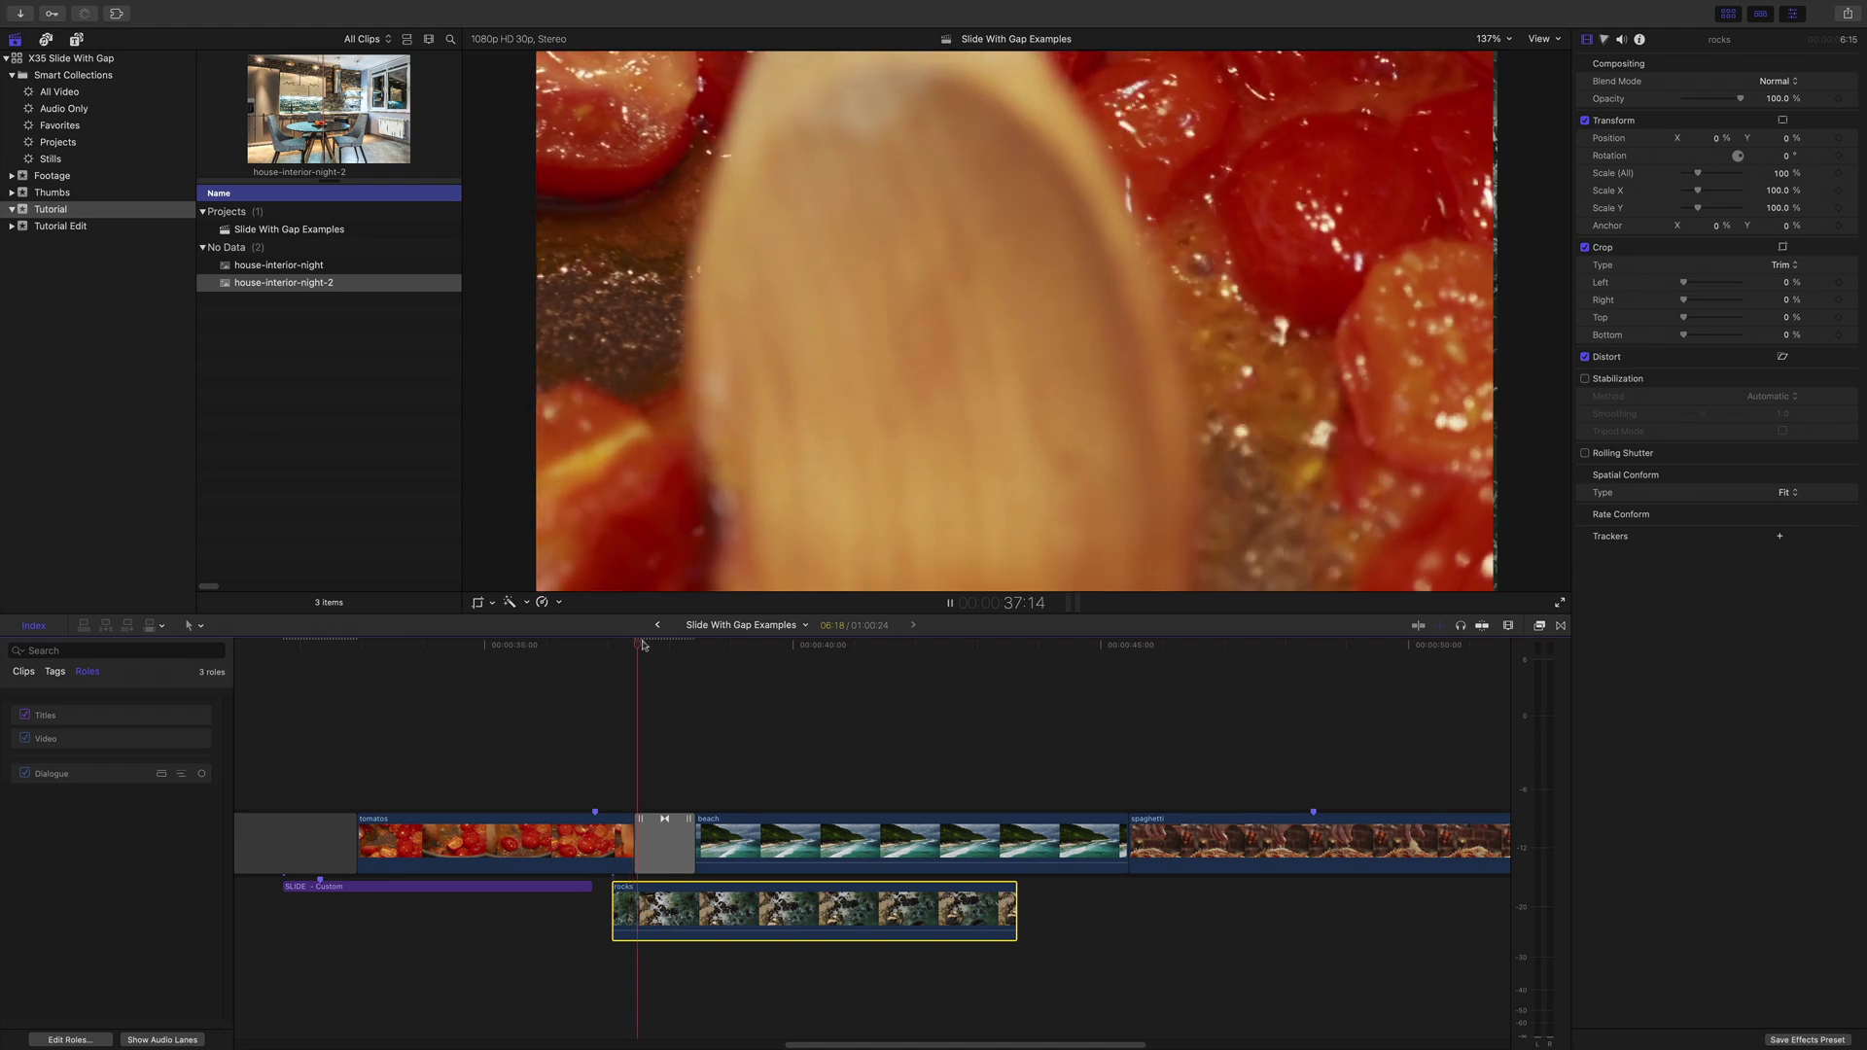
pyautogui.press('space')
# - Select the transition and play it, watching the rocks clip fill the 1920 gap
pyautogui.click(679, 852)
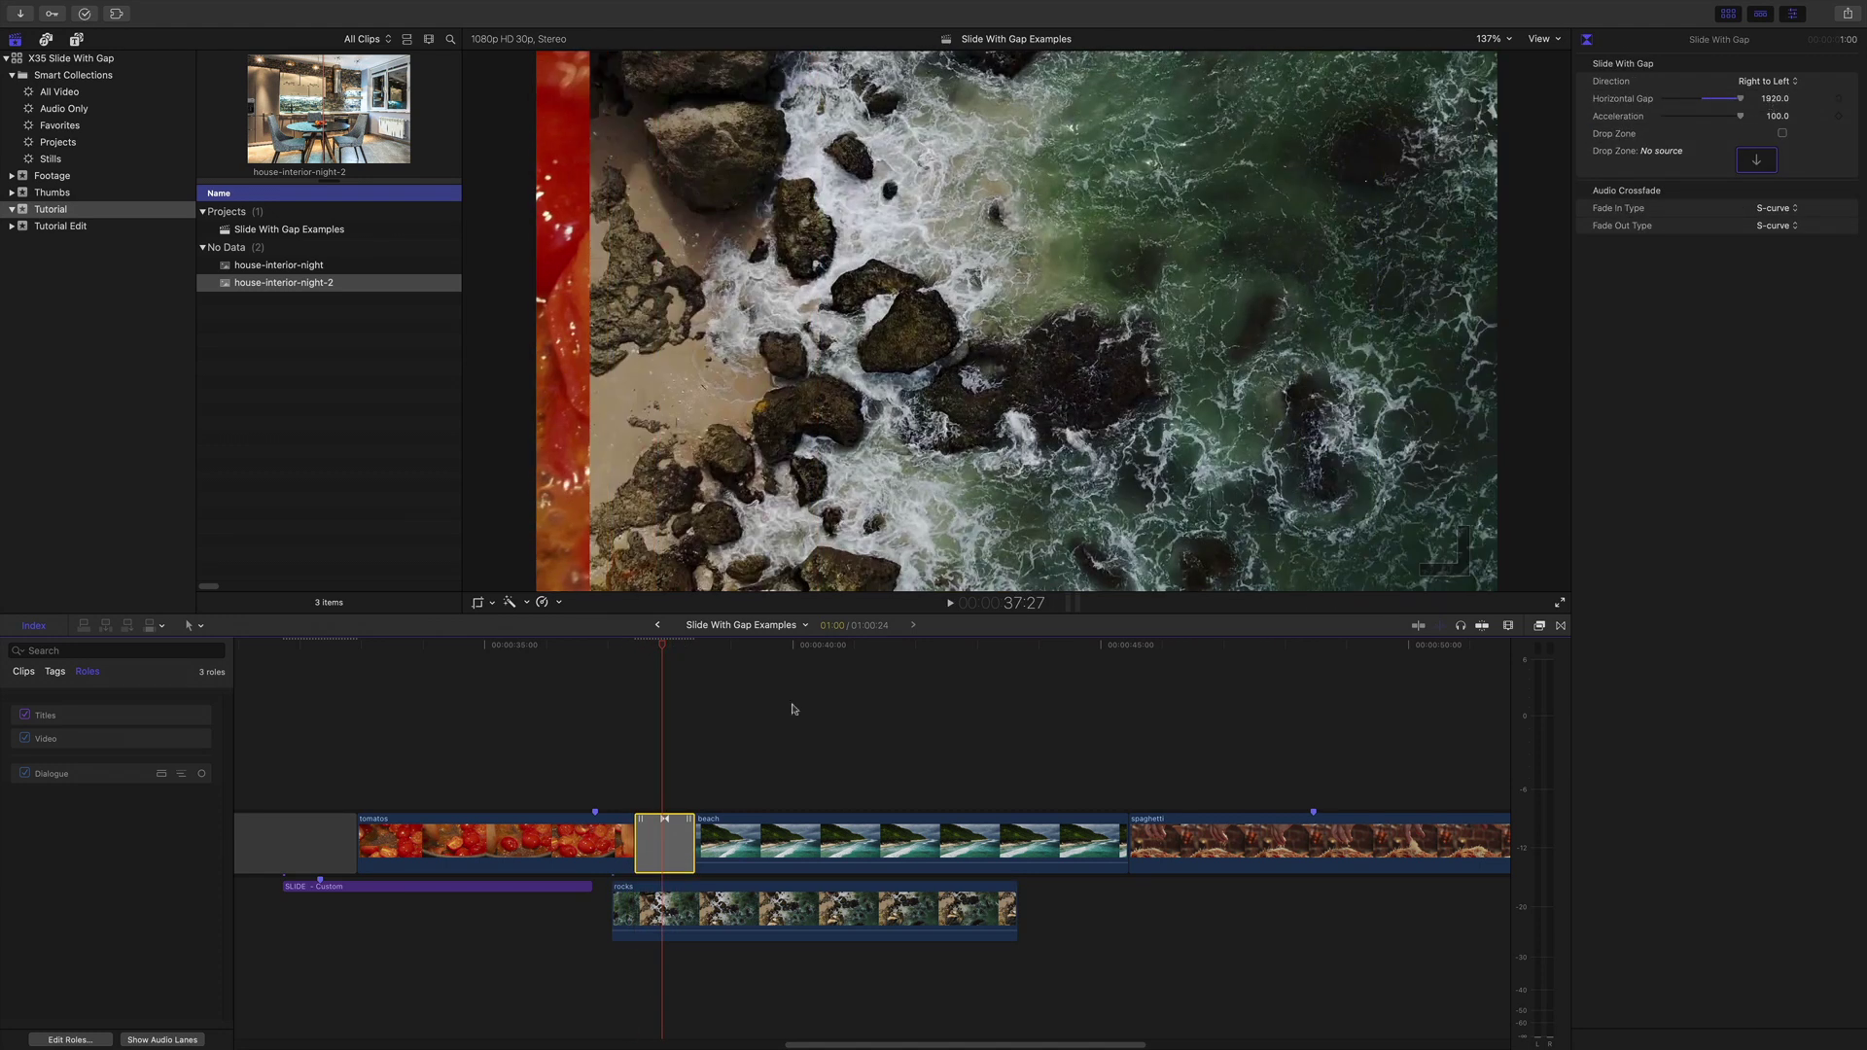
pyautogui.click(586, 644)
pyautogui.press('space')
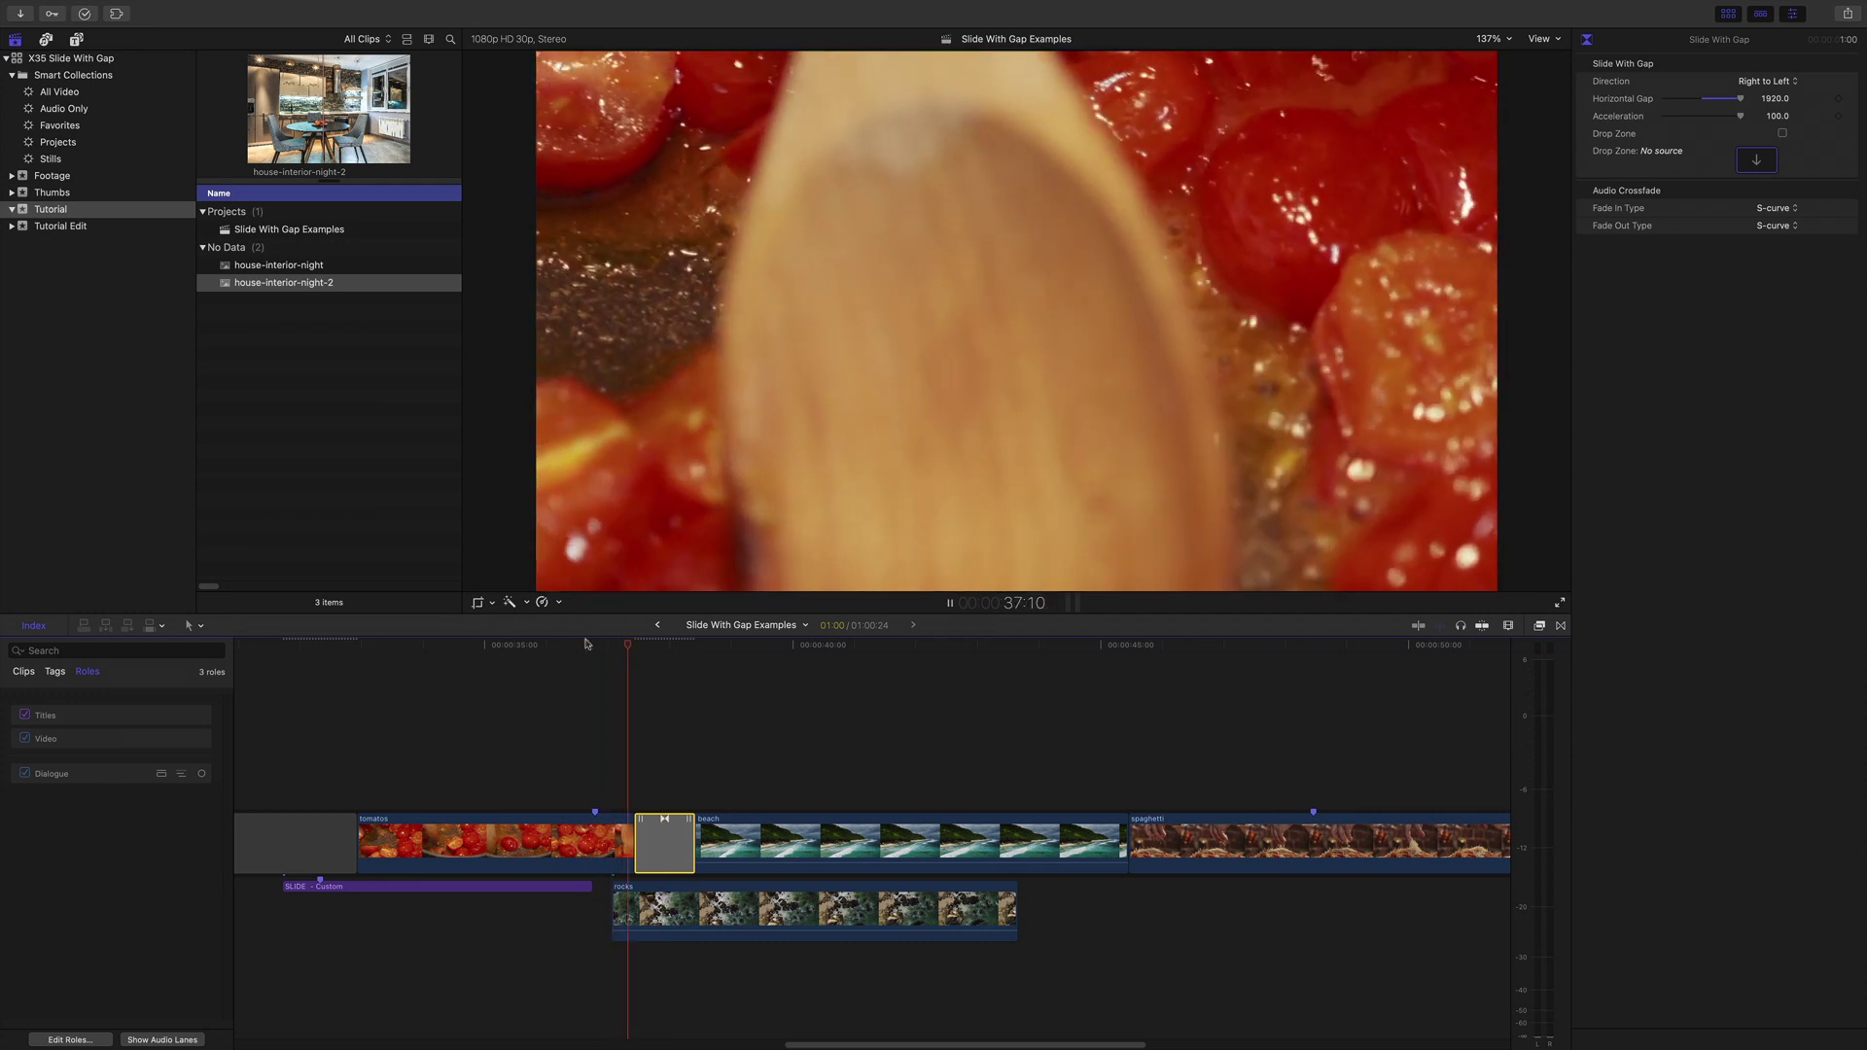
pyautogui.press('space')
pyautogui.click(664, 644)
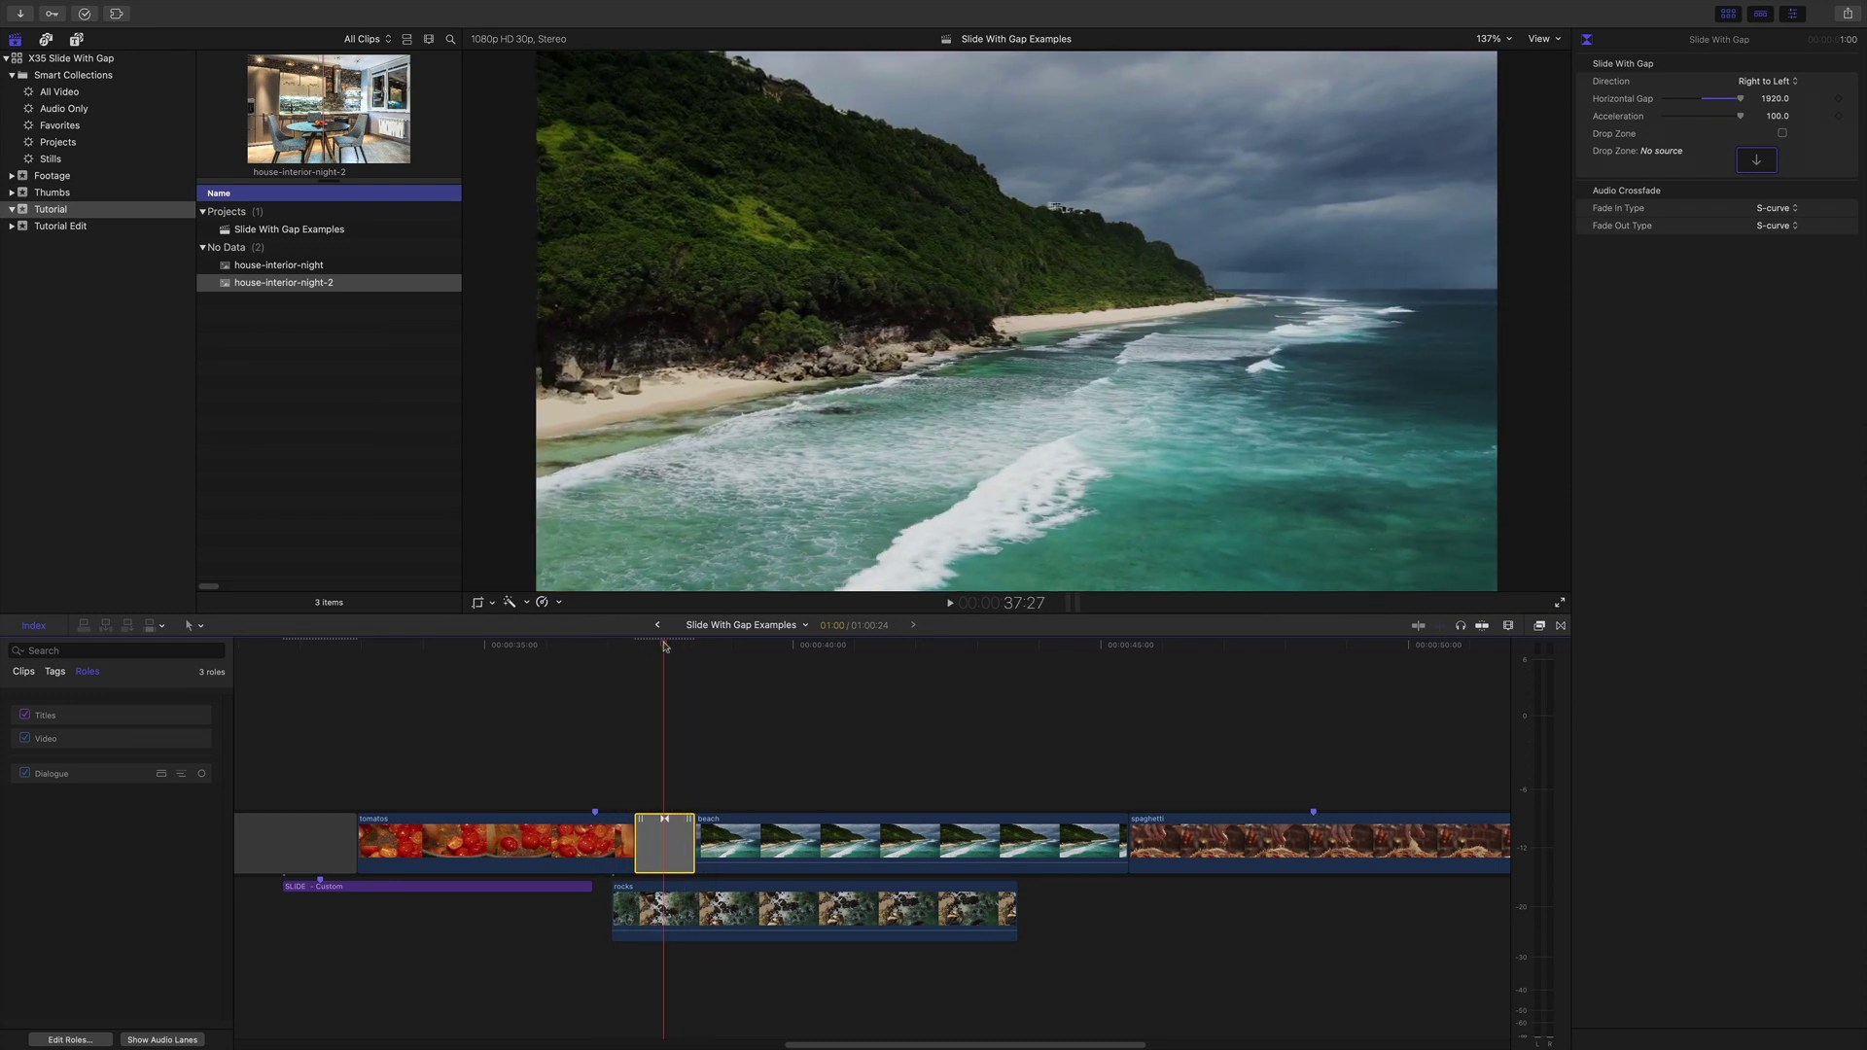
pyautogui.press('space')
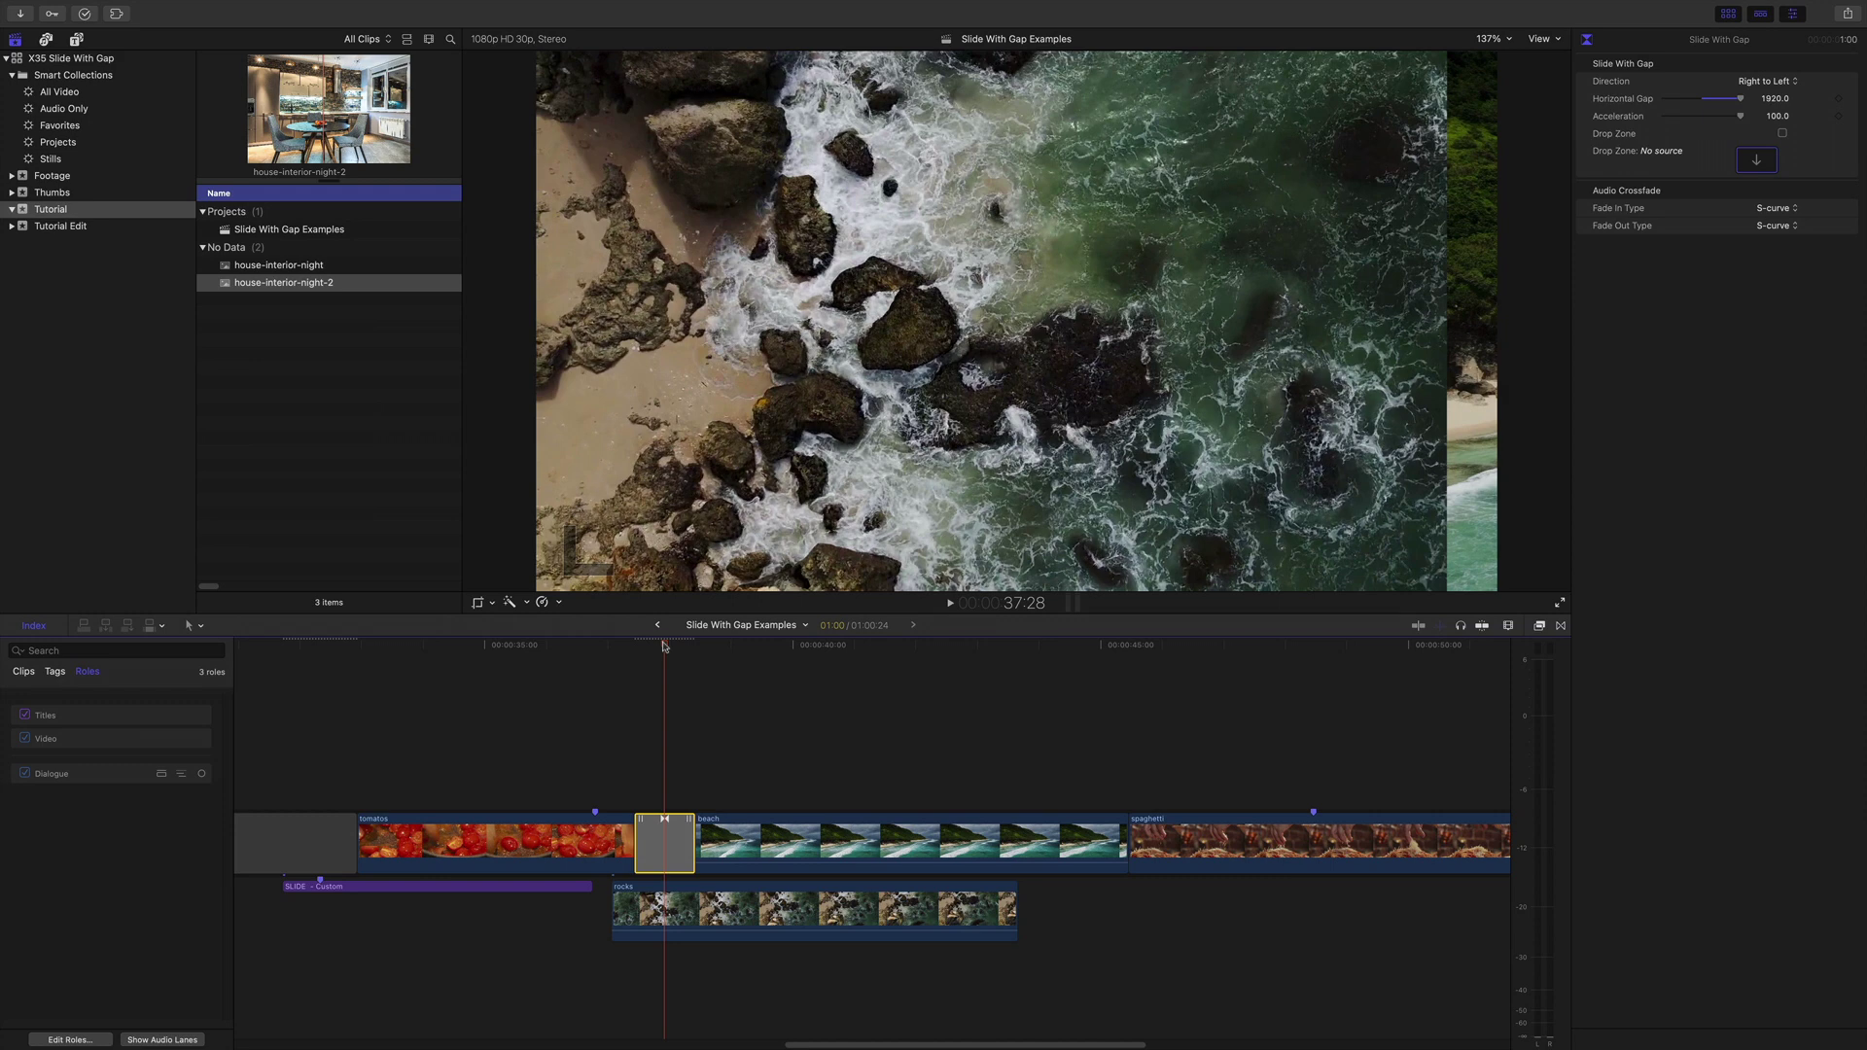
pyautogui.click(664, 645)
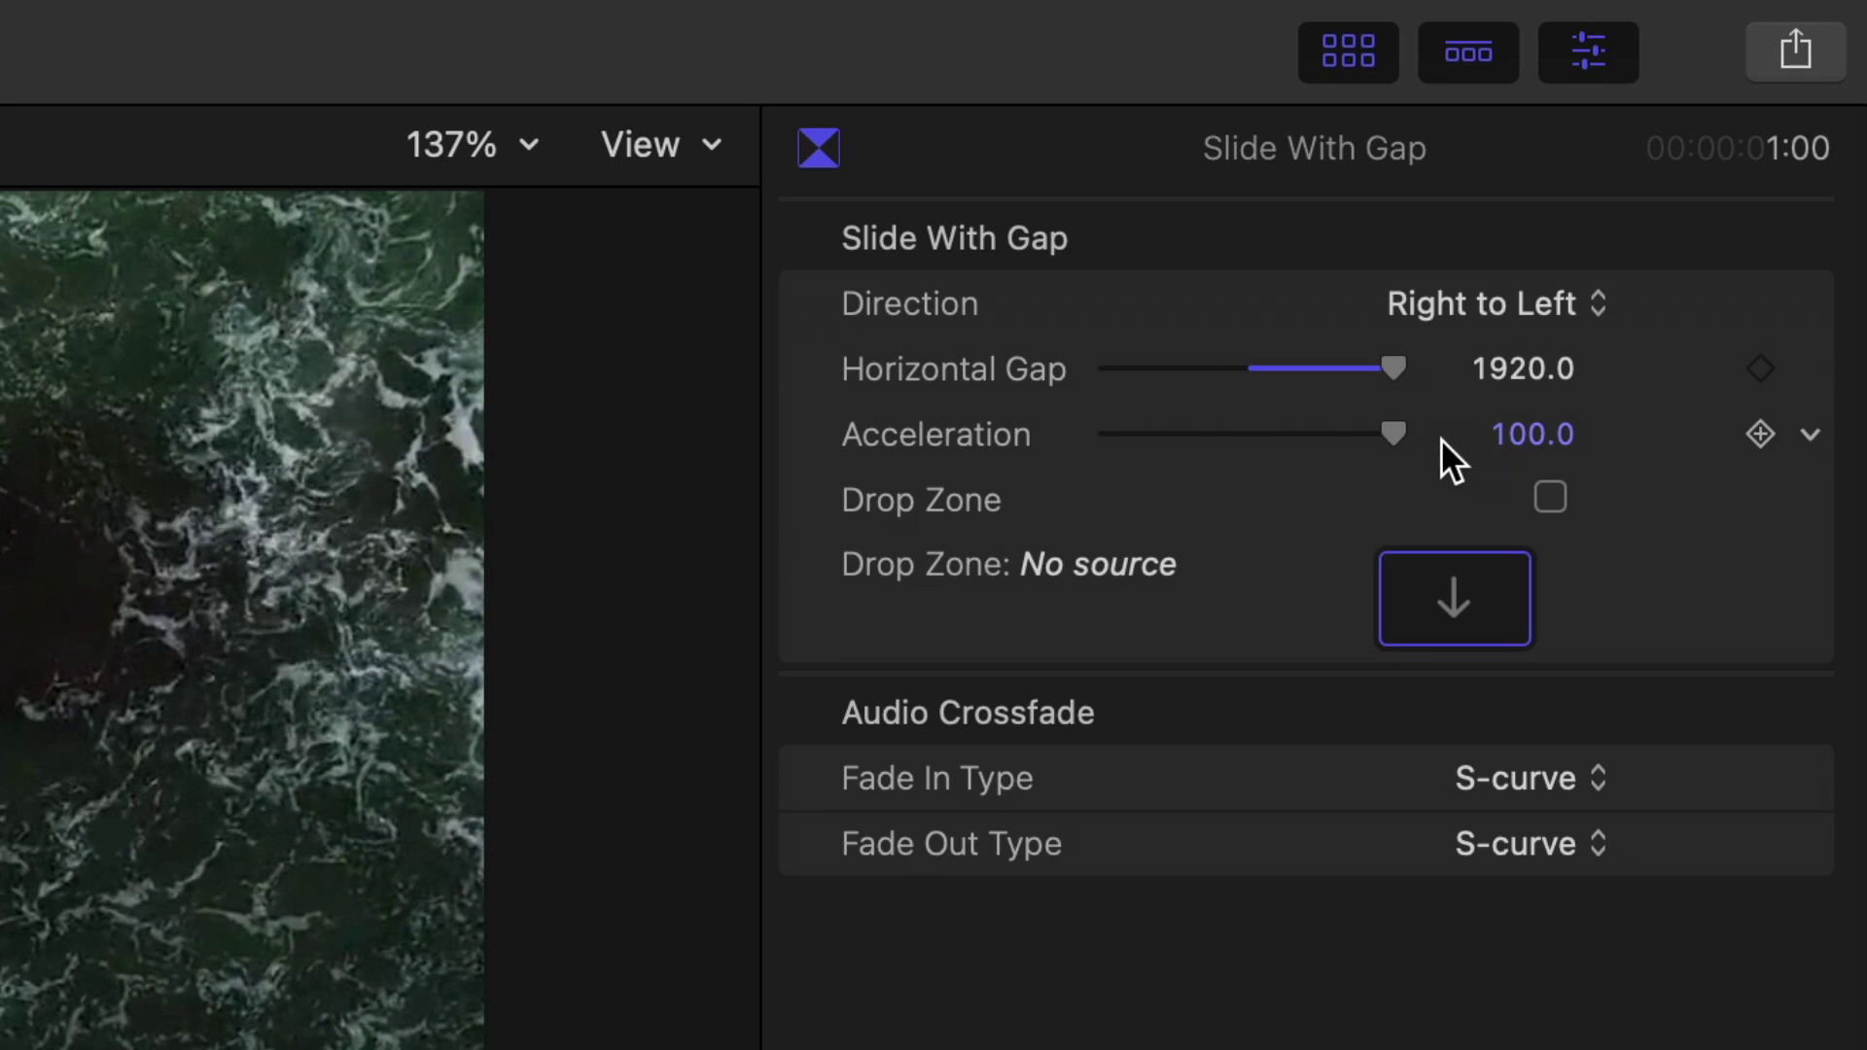
# - Set Acceleration to 0, preview the transition, then restore Acceleration to 100
pyautogui.moveTo(1408, 434); pyautogui.dragTo(1099, 433)
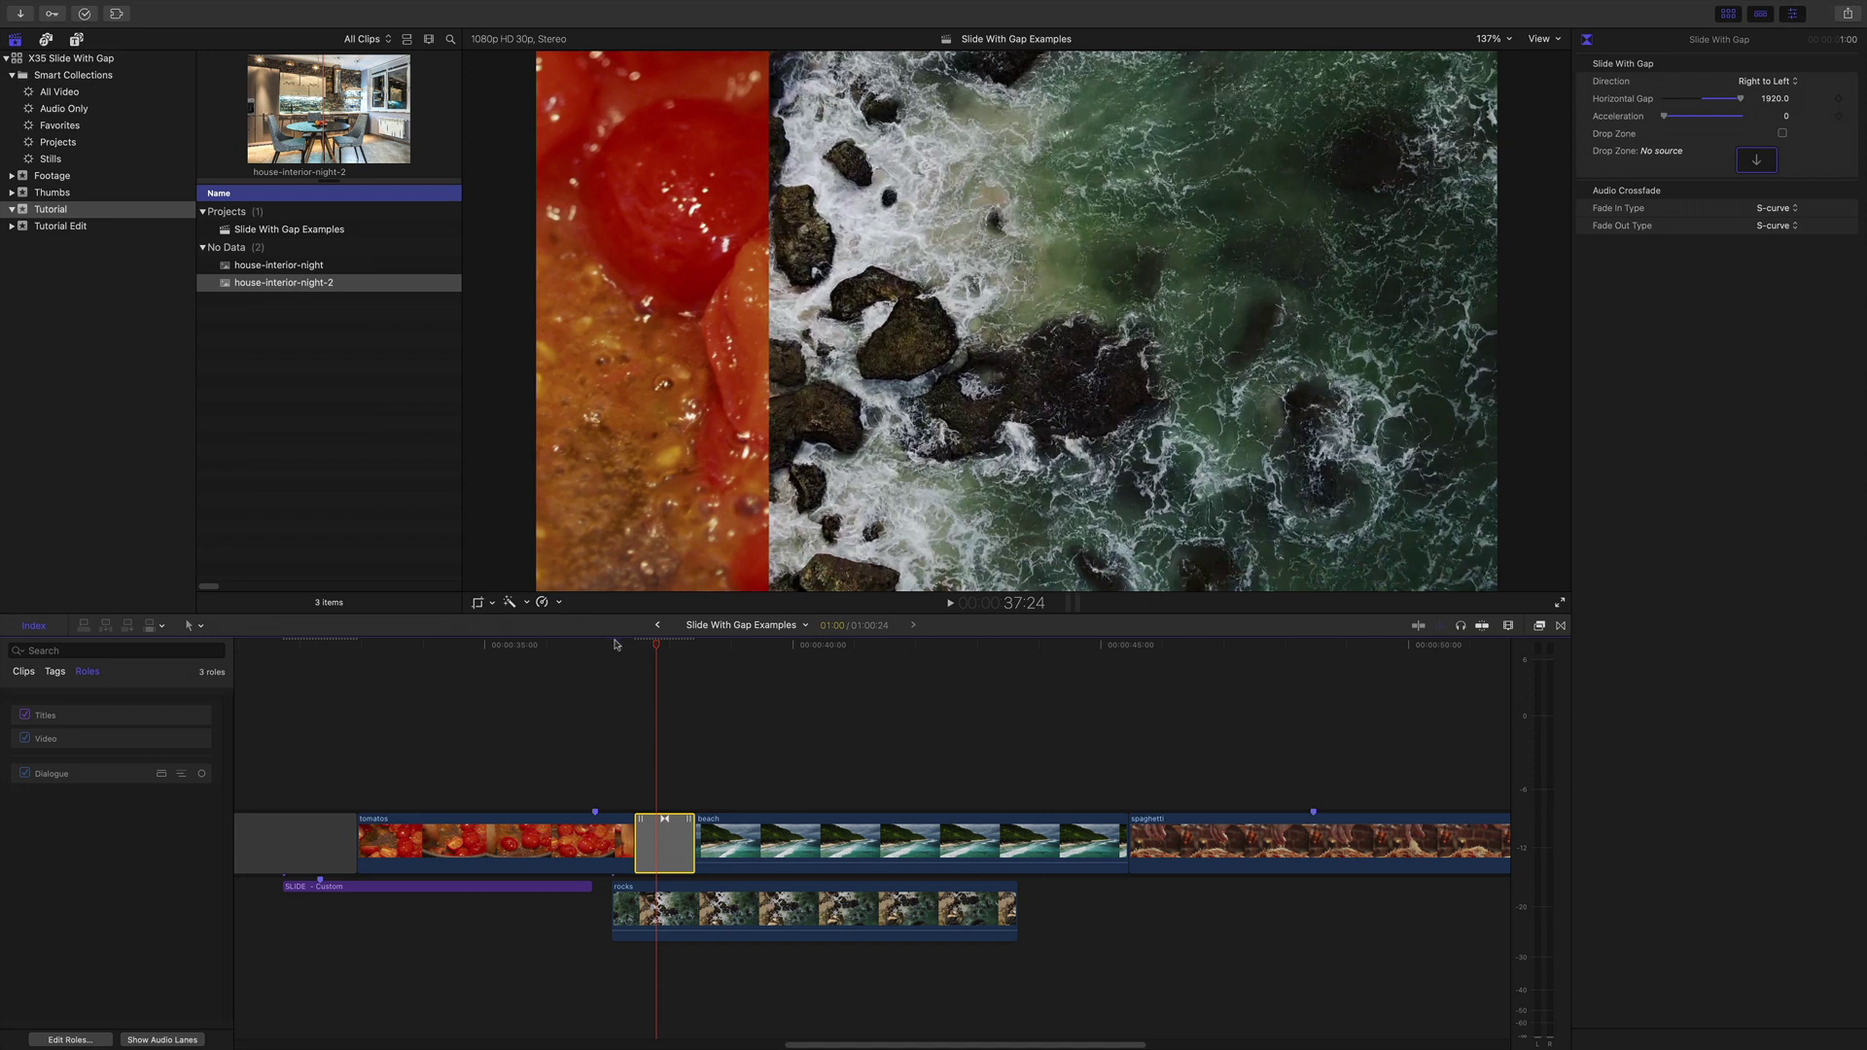
pyautogui.press('space')
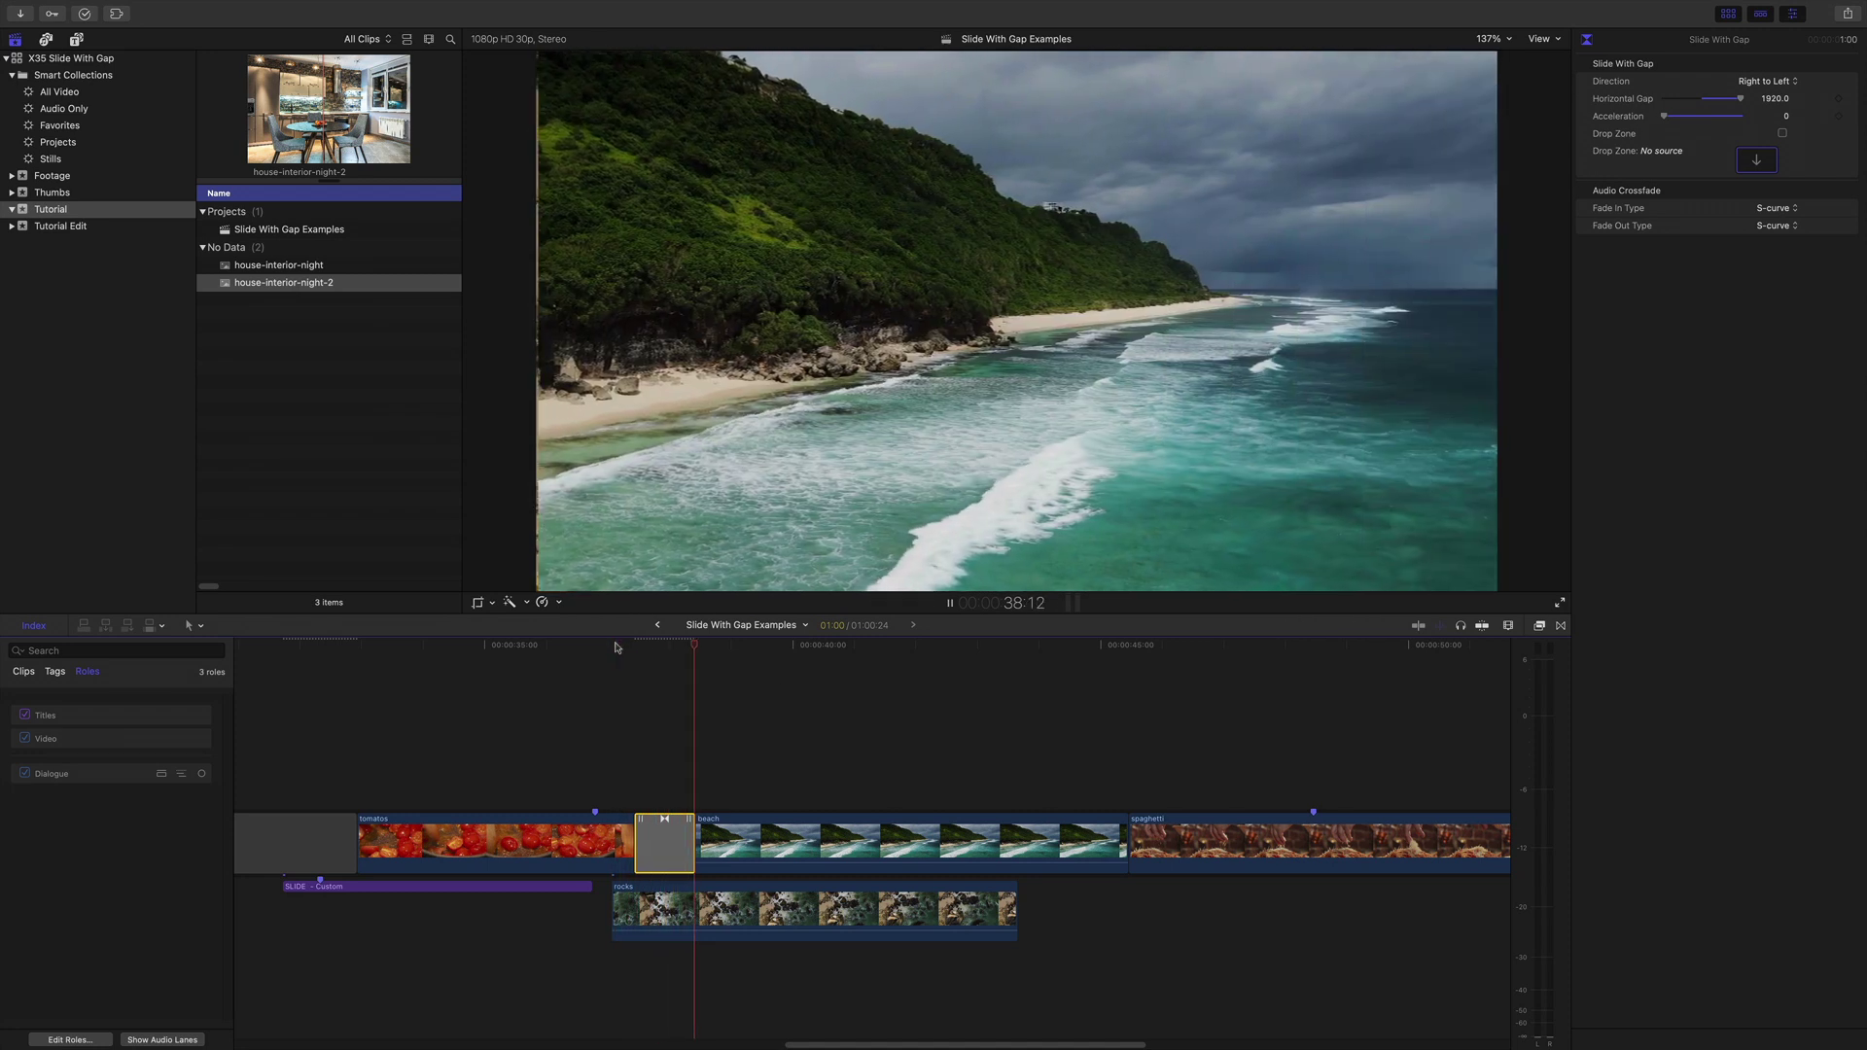
pyautogui.press('space')
pyautogui.press('Up')
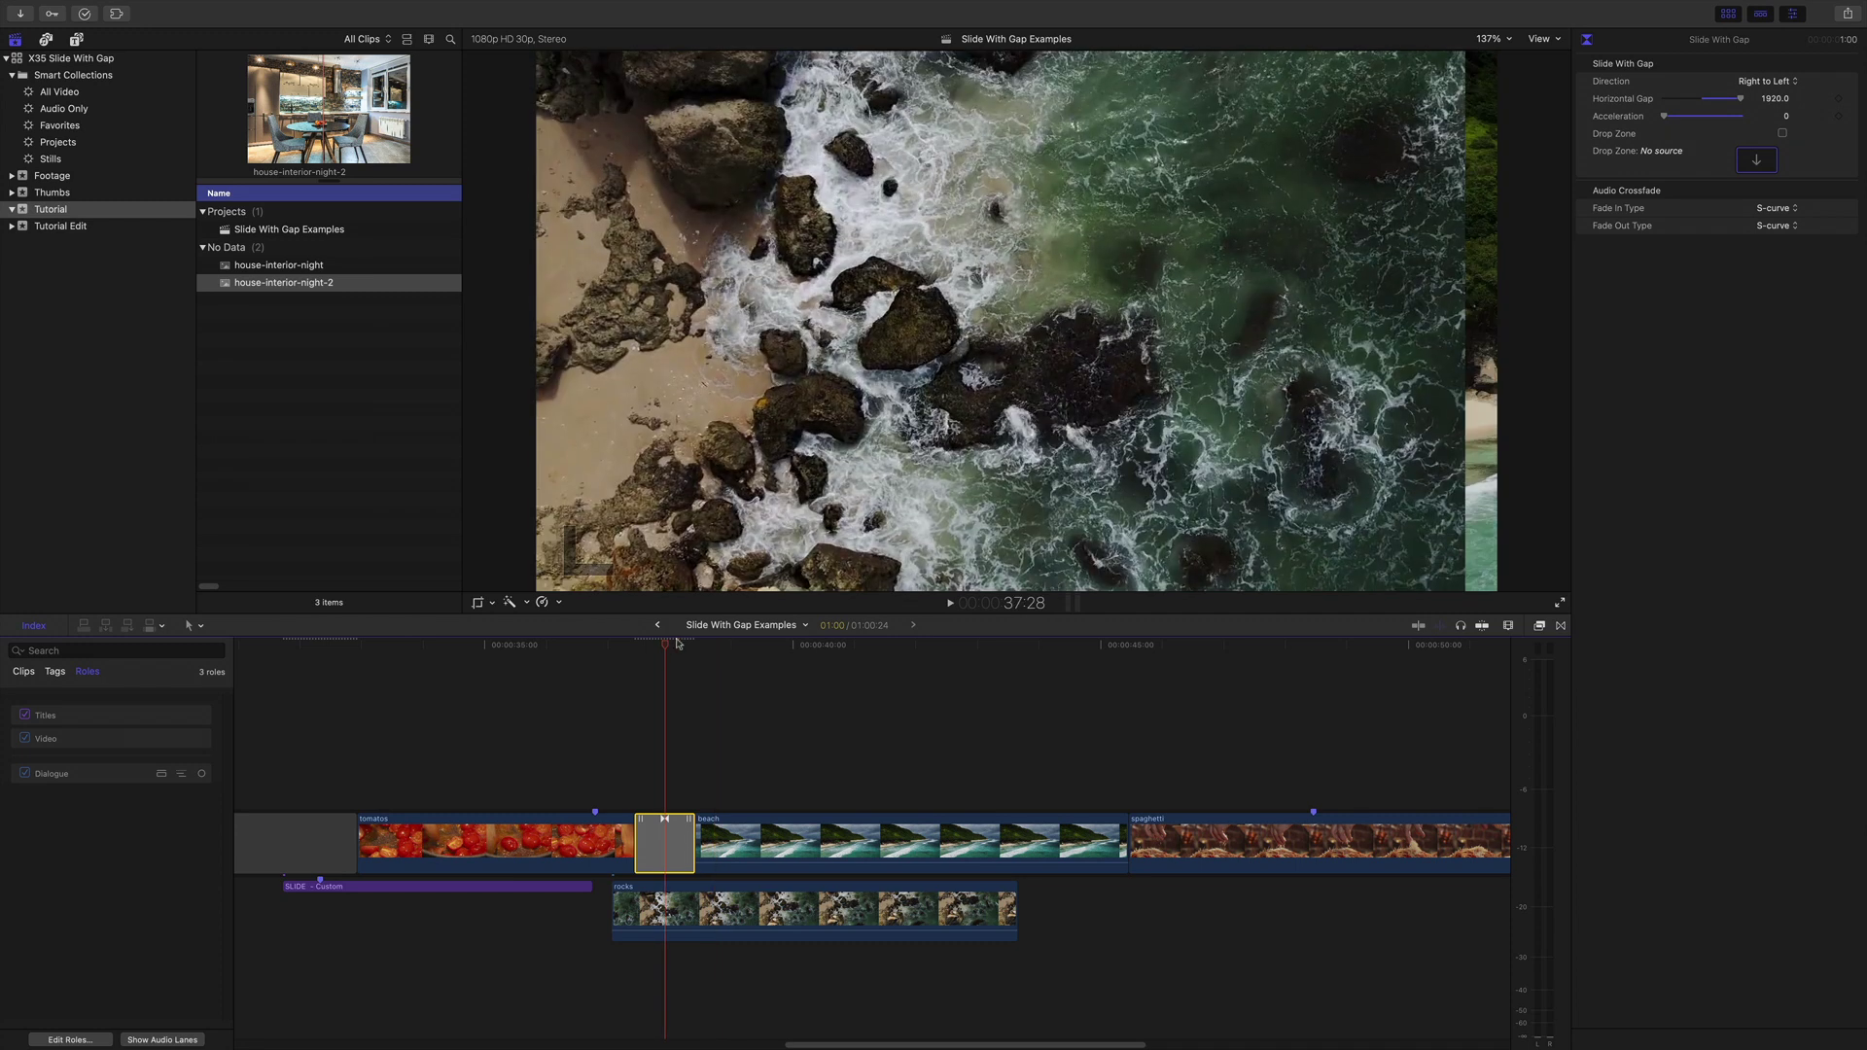
pyautogui.moveTo(1665, 116); pyautogui.dragTo(1760, 118)
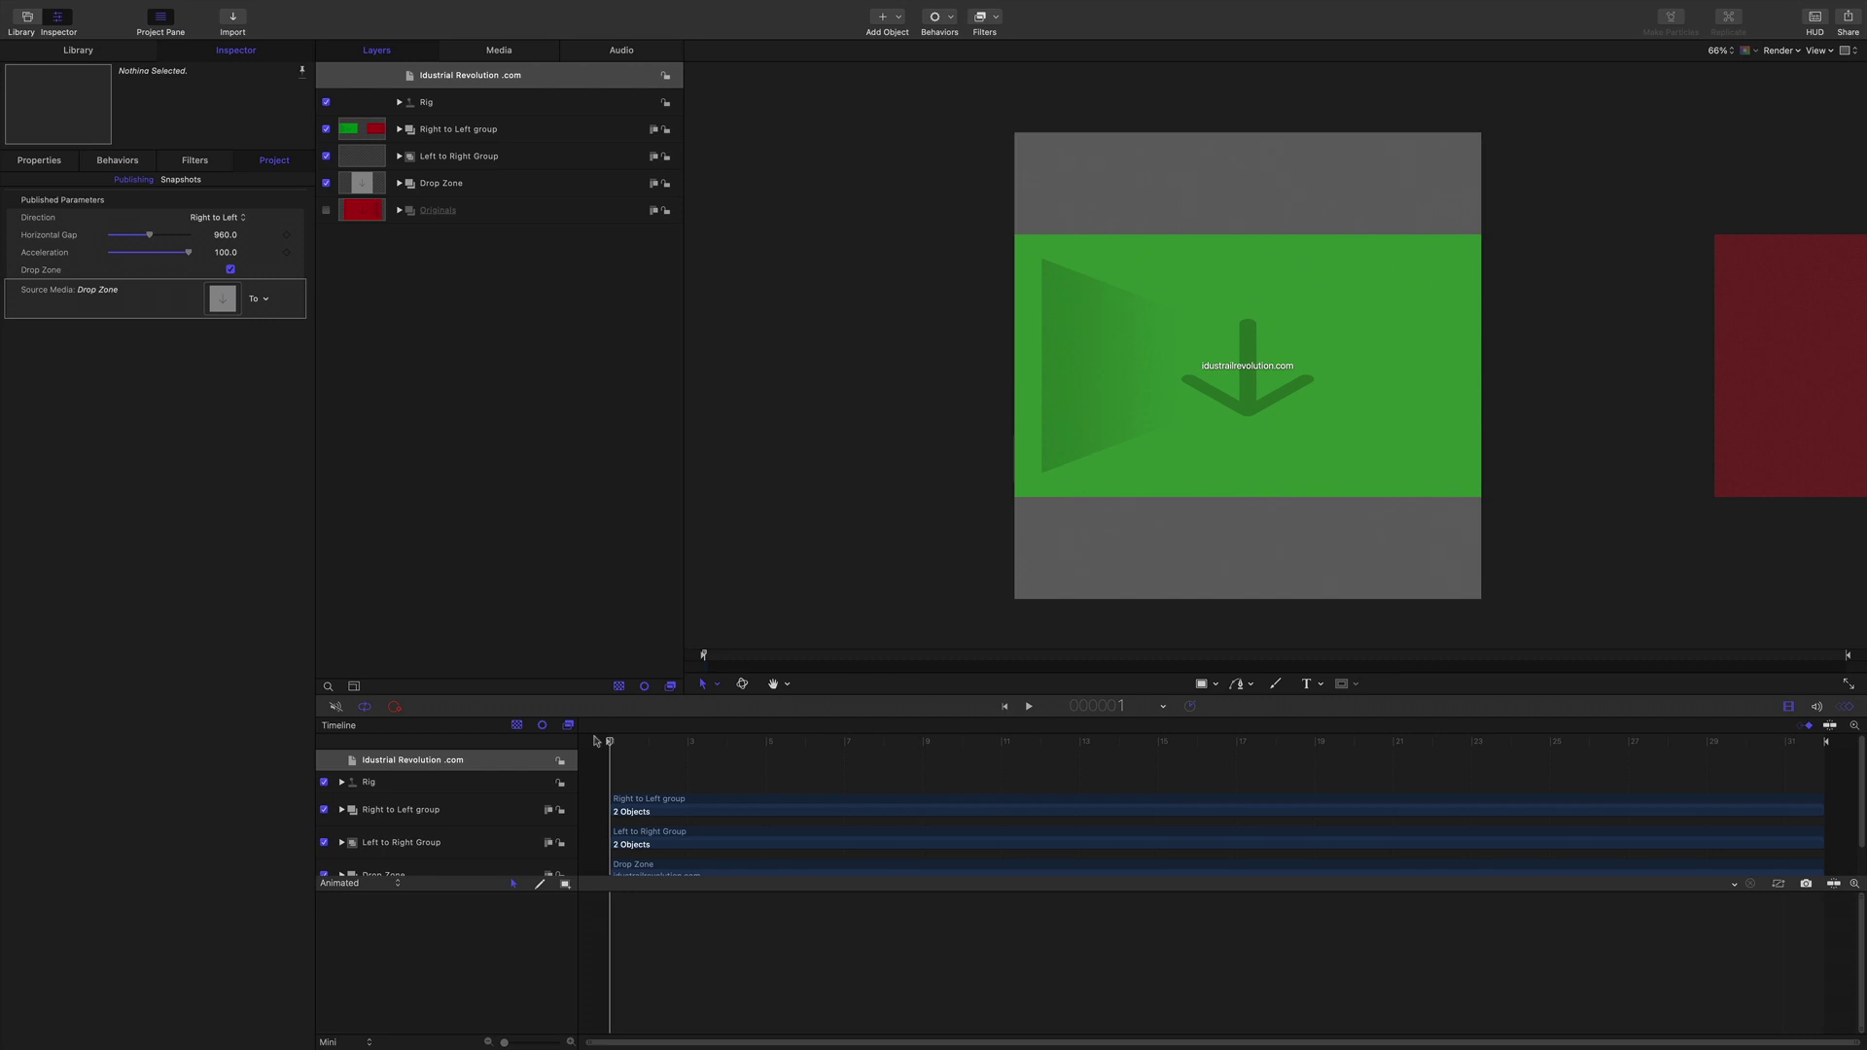
pyautogui.press('F8')
# - At mid-transition, set the rig's Horizontal Gap to 192
pyautogui.moveTo(606, 755); pyautogui.dragTo(1157, 759)
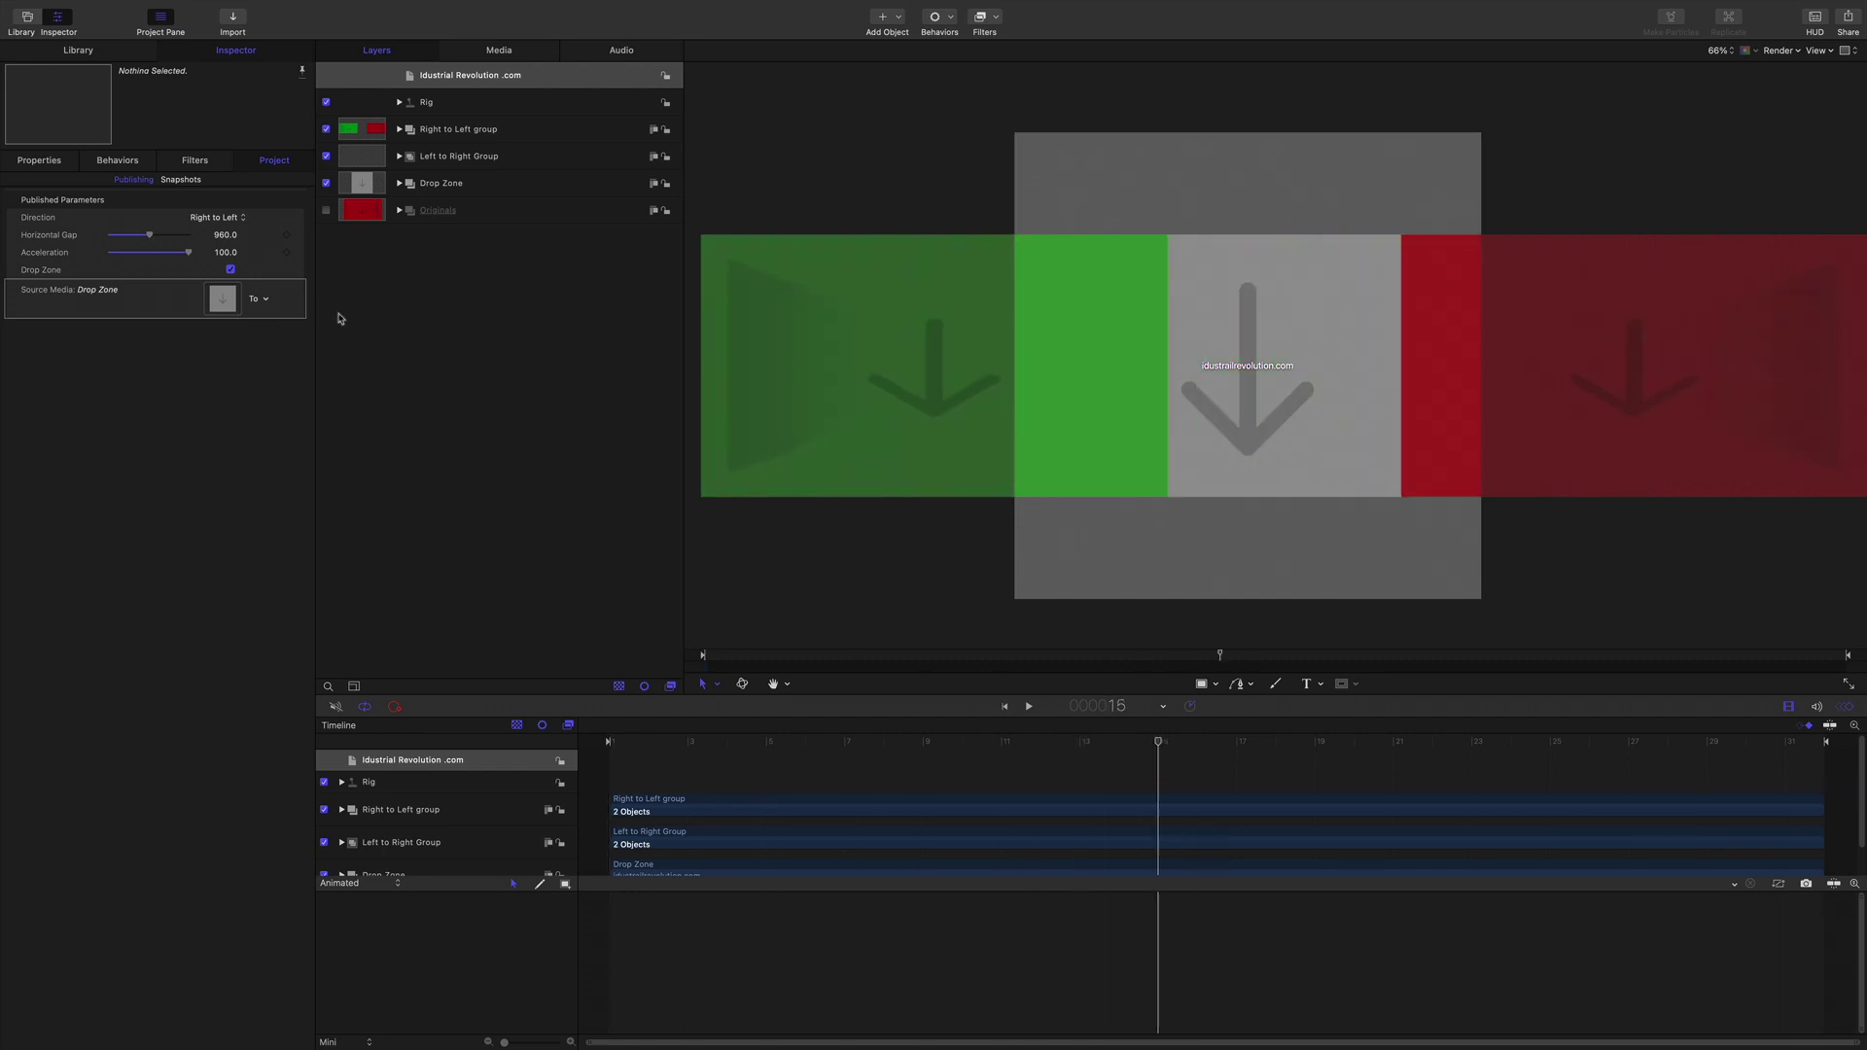
pyautogui.doubleClick(225, 234)
pyautogui.write('192')
pyautogui.press('Return')
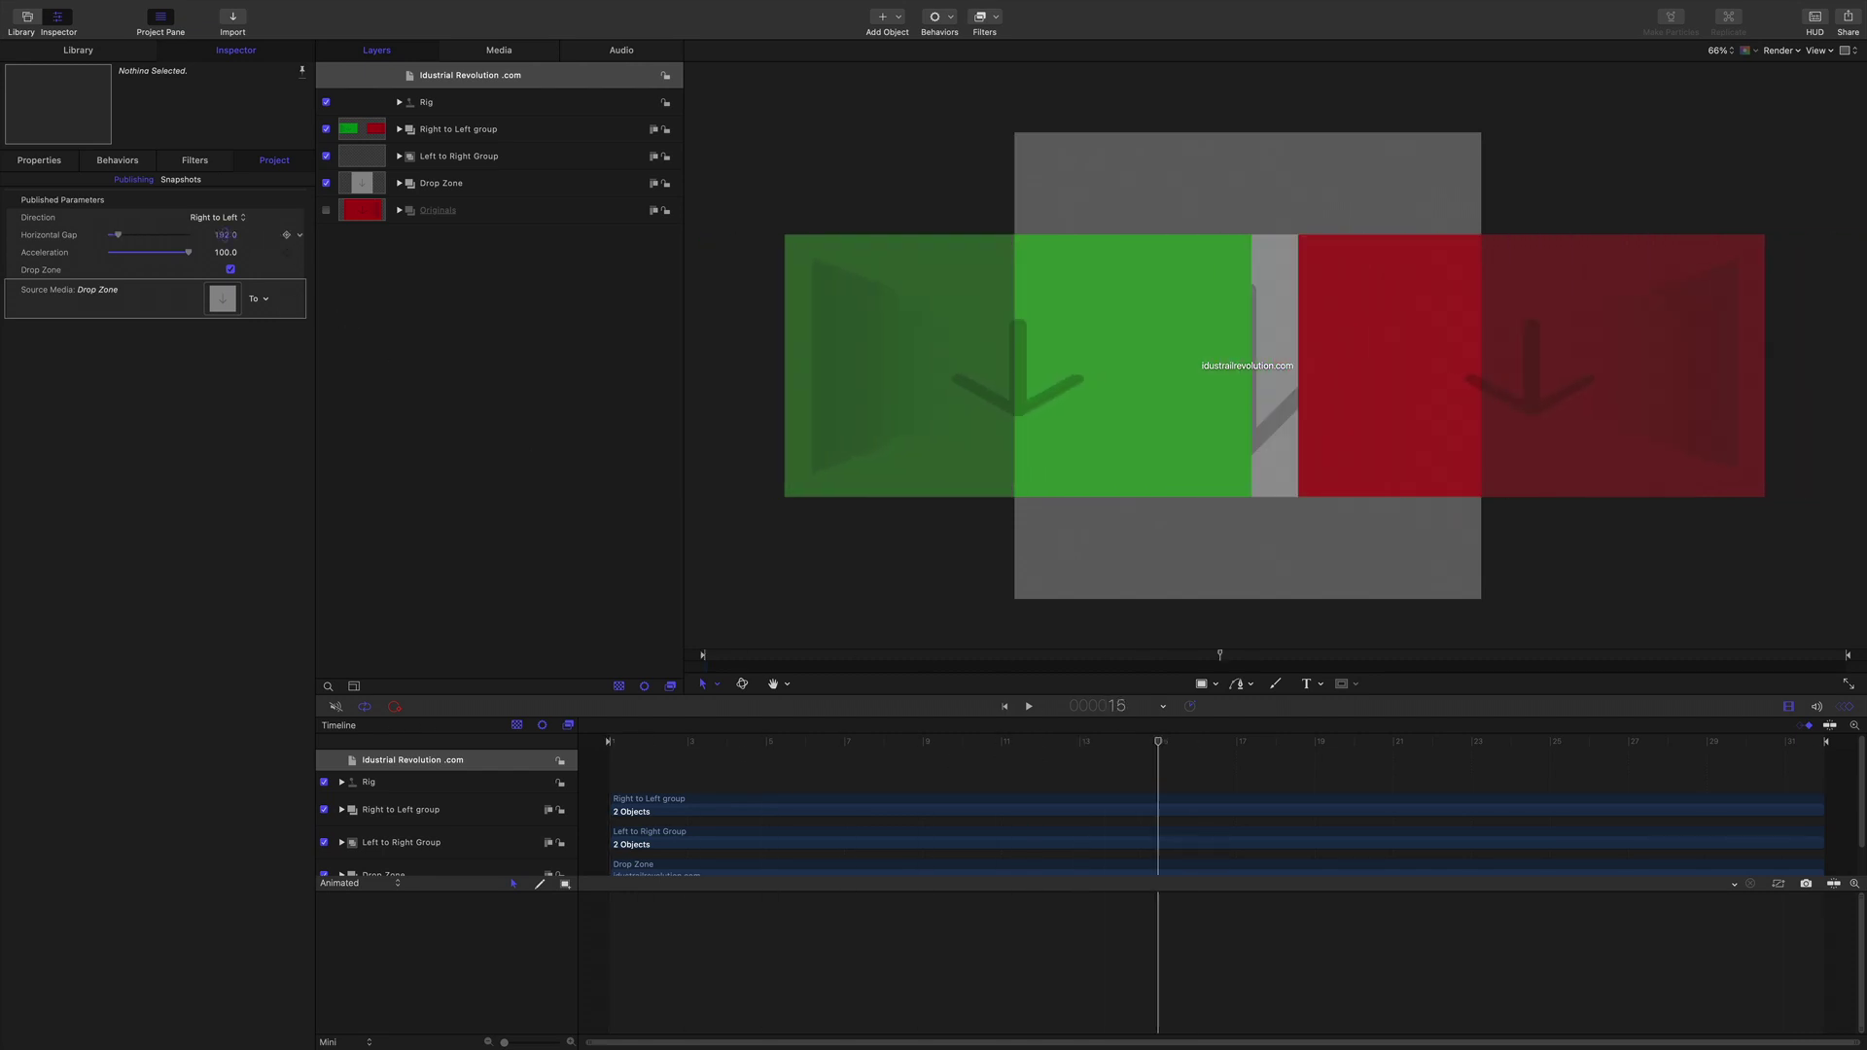
# - Widen the Horizontal Gap to 1920 and play the animation full screen from frame 16
pyautogui.moveTo(223, 234); pyautogui.dragTo(225, 235)
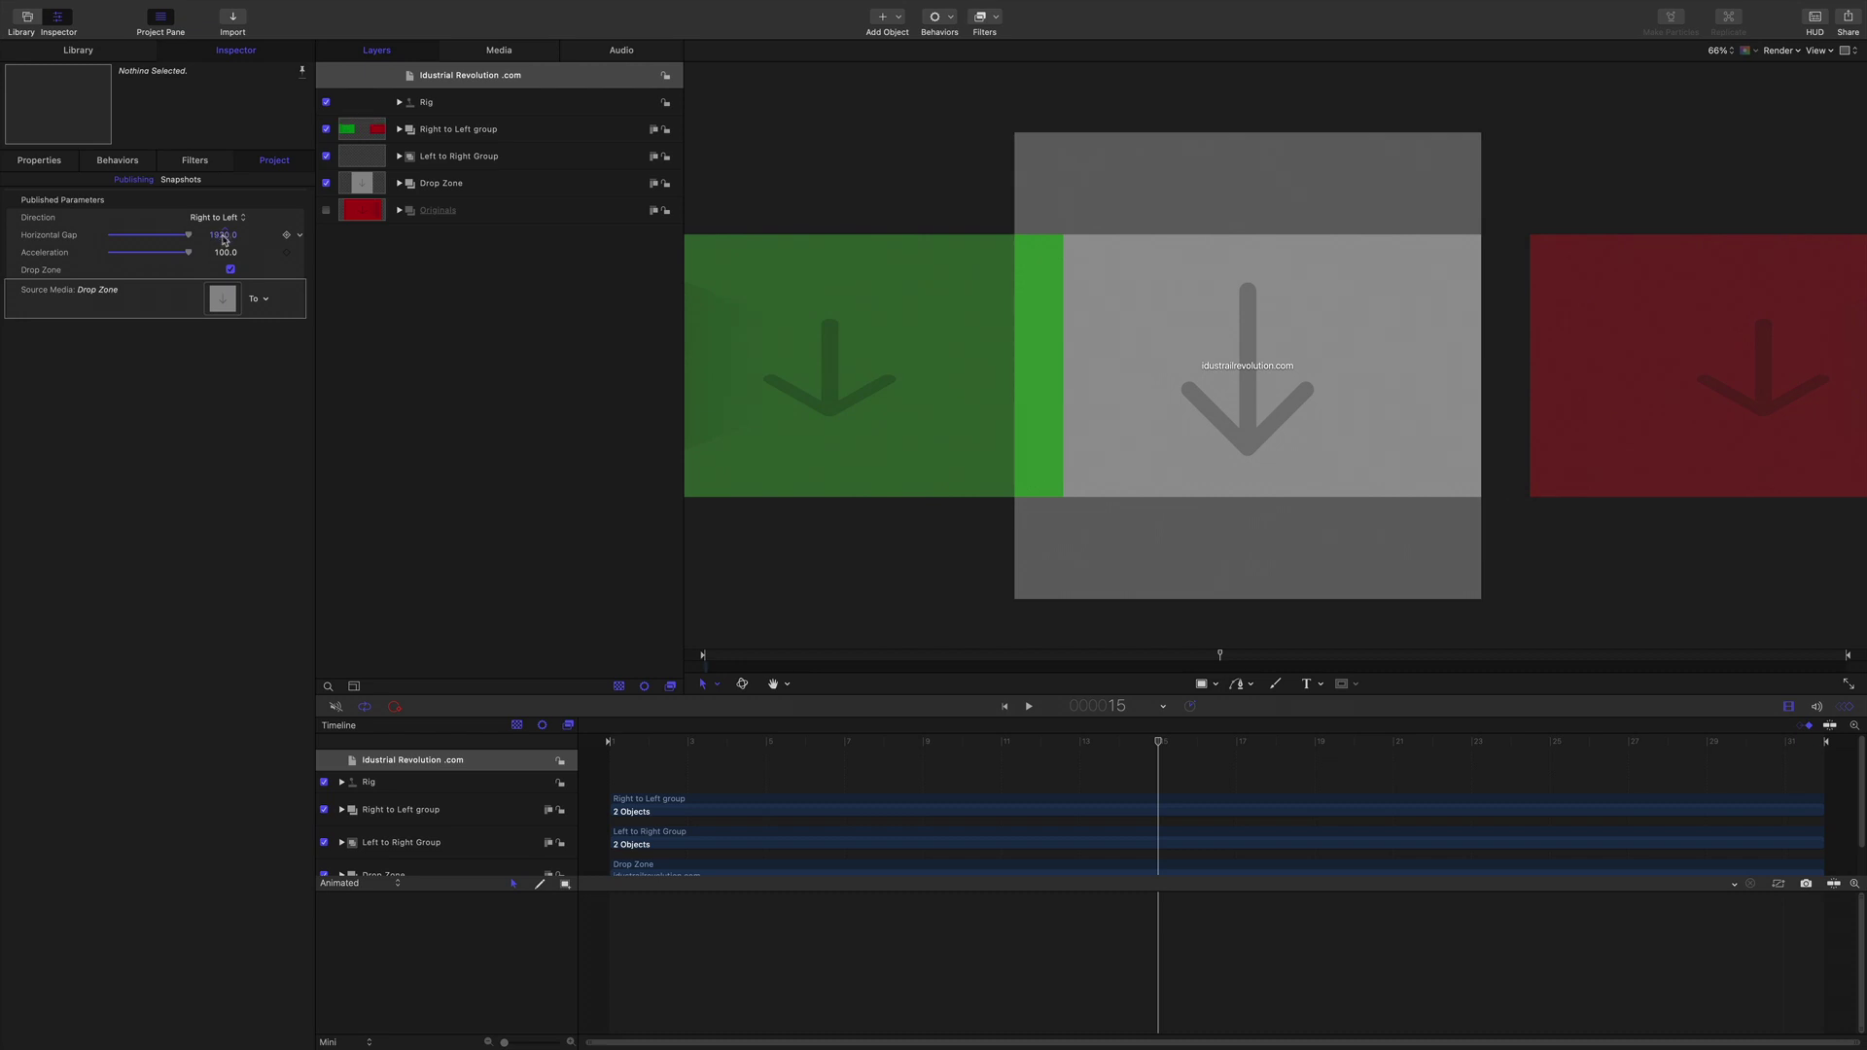
pyautogui.click(1189, 747)
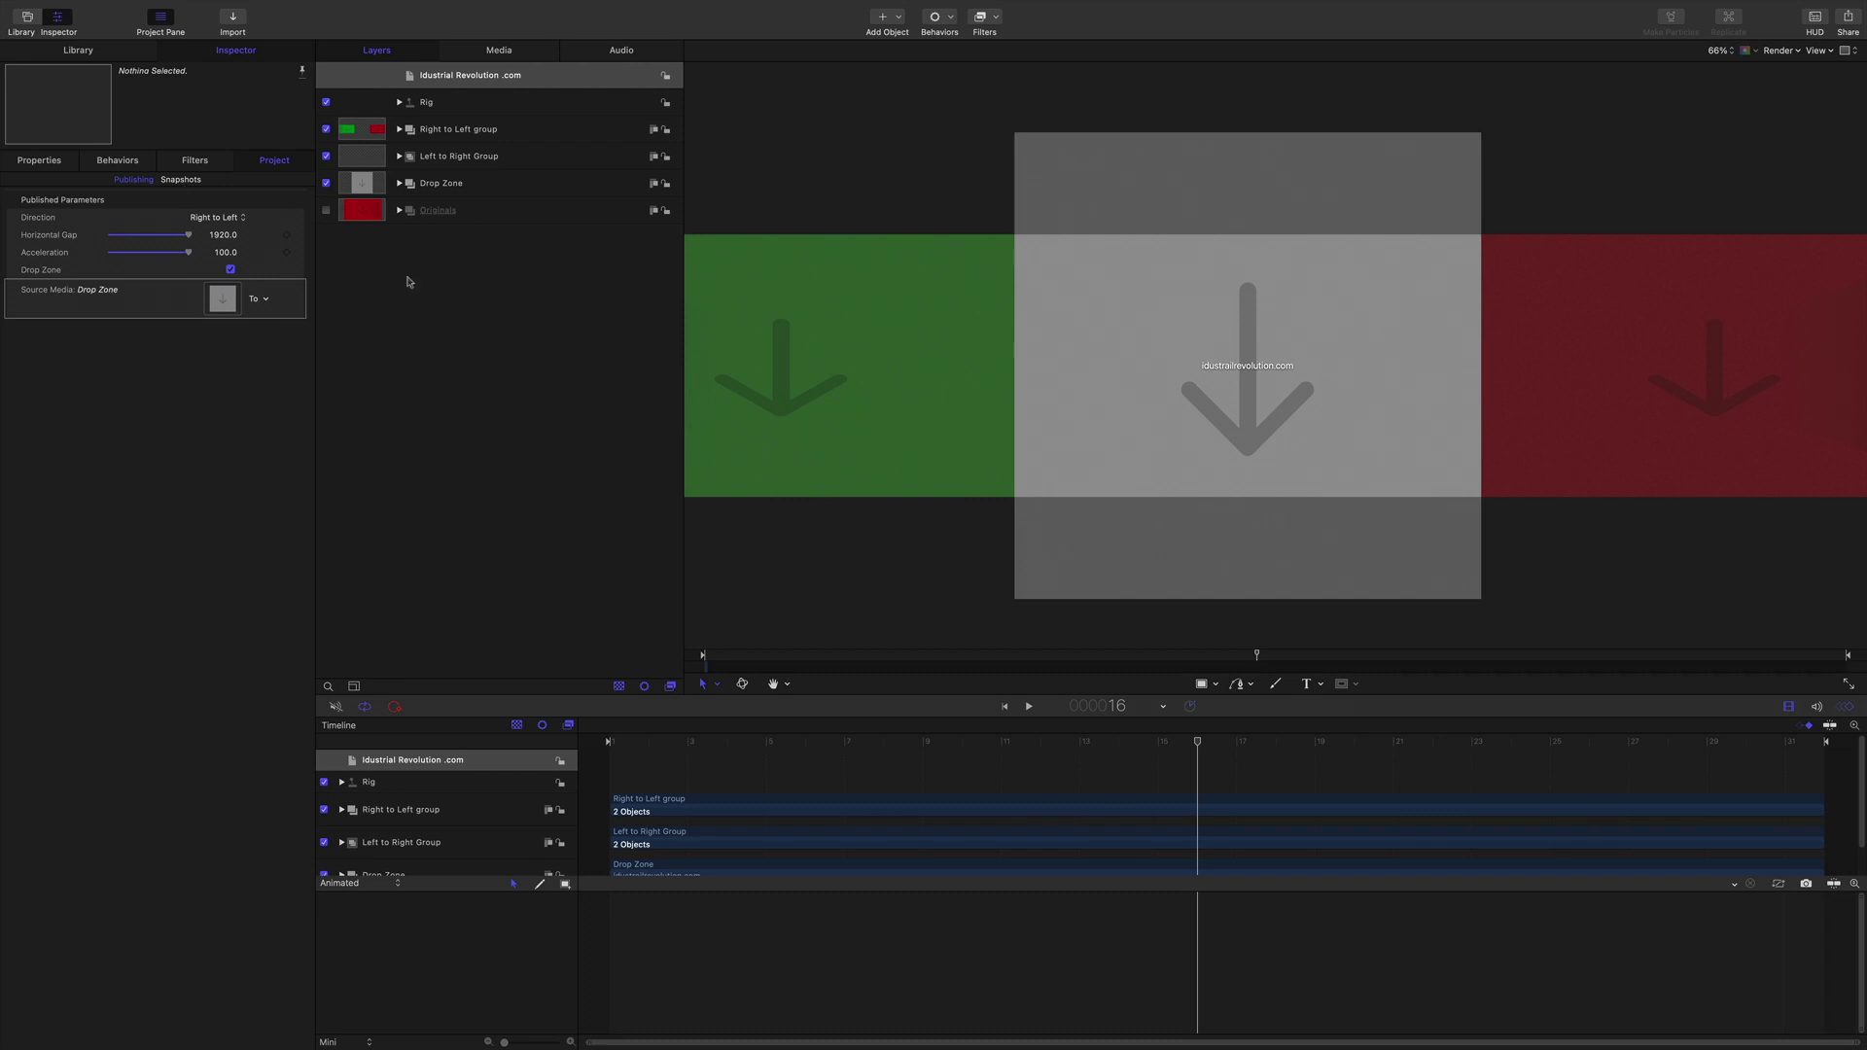
pyautogui.press('space')
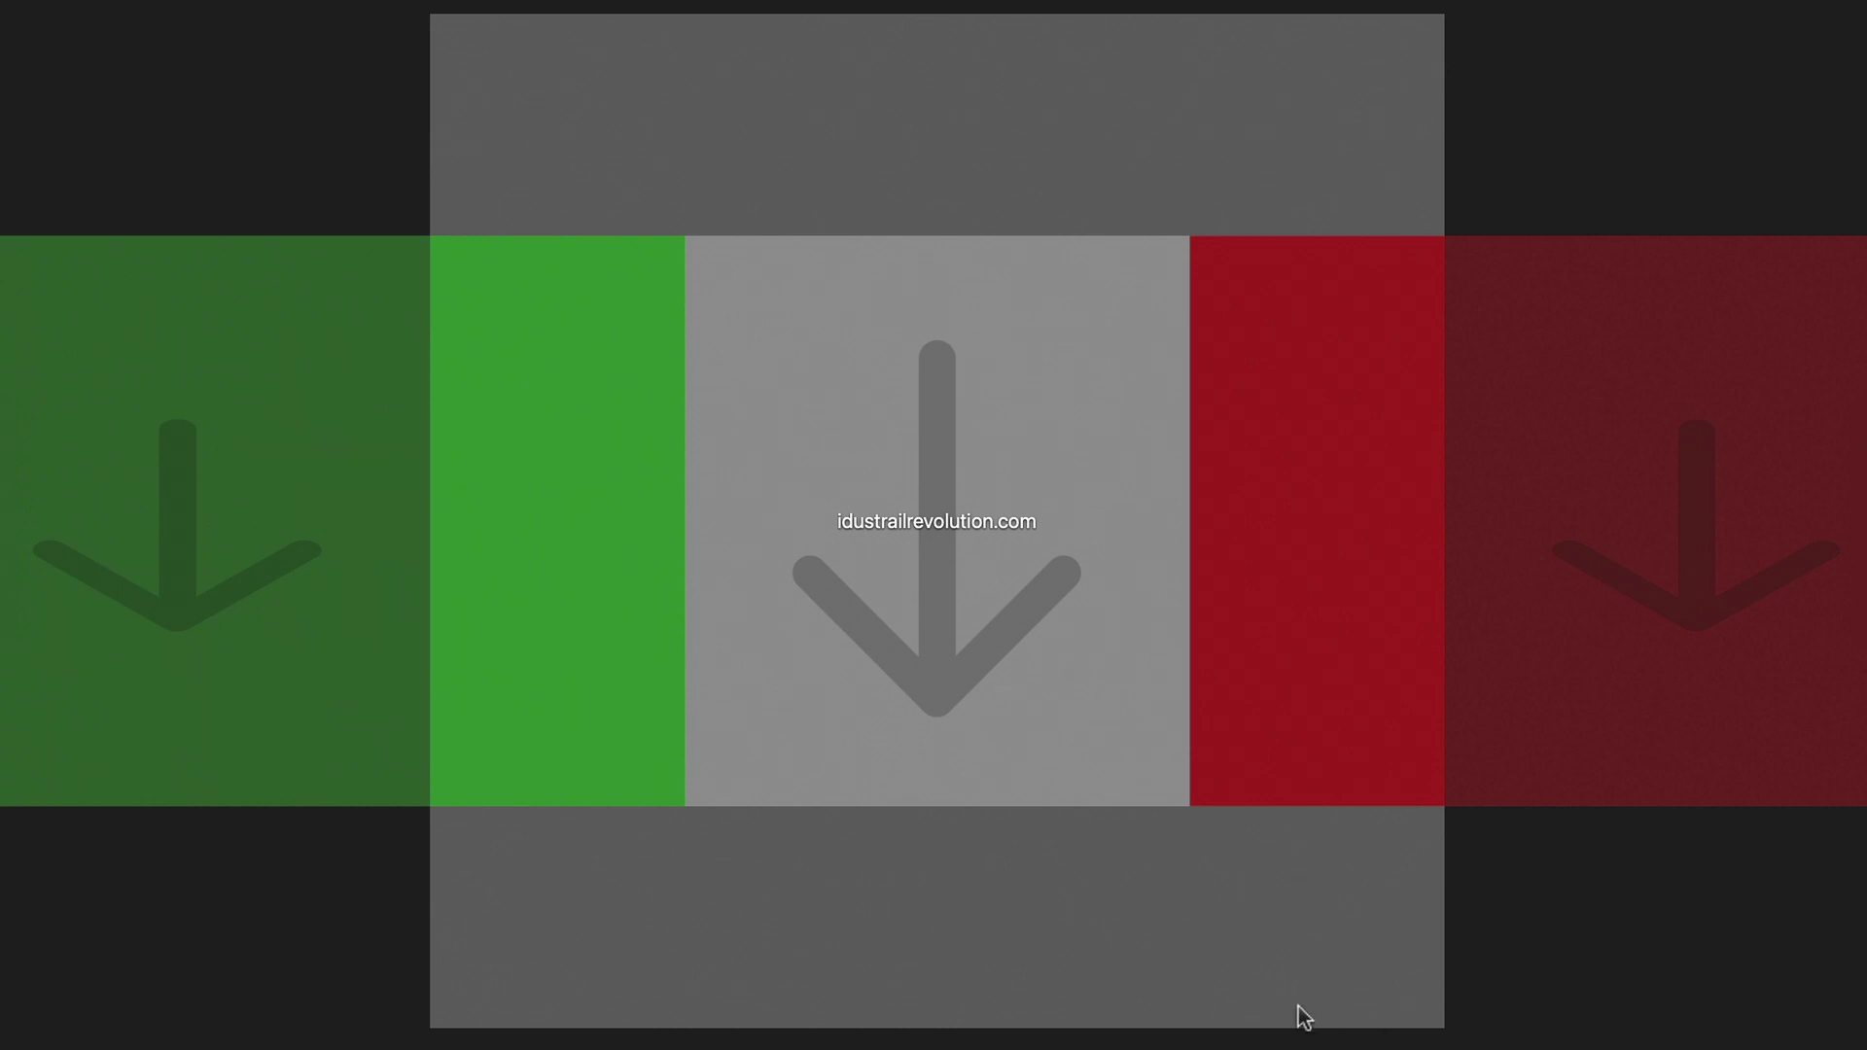
# - Exit full screen and scrub from the first frame back and forth through the slide
pyautogui.press('Escape')
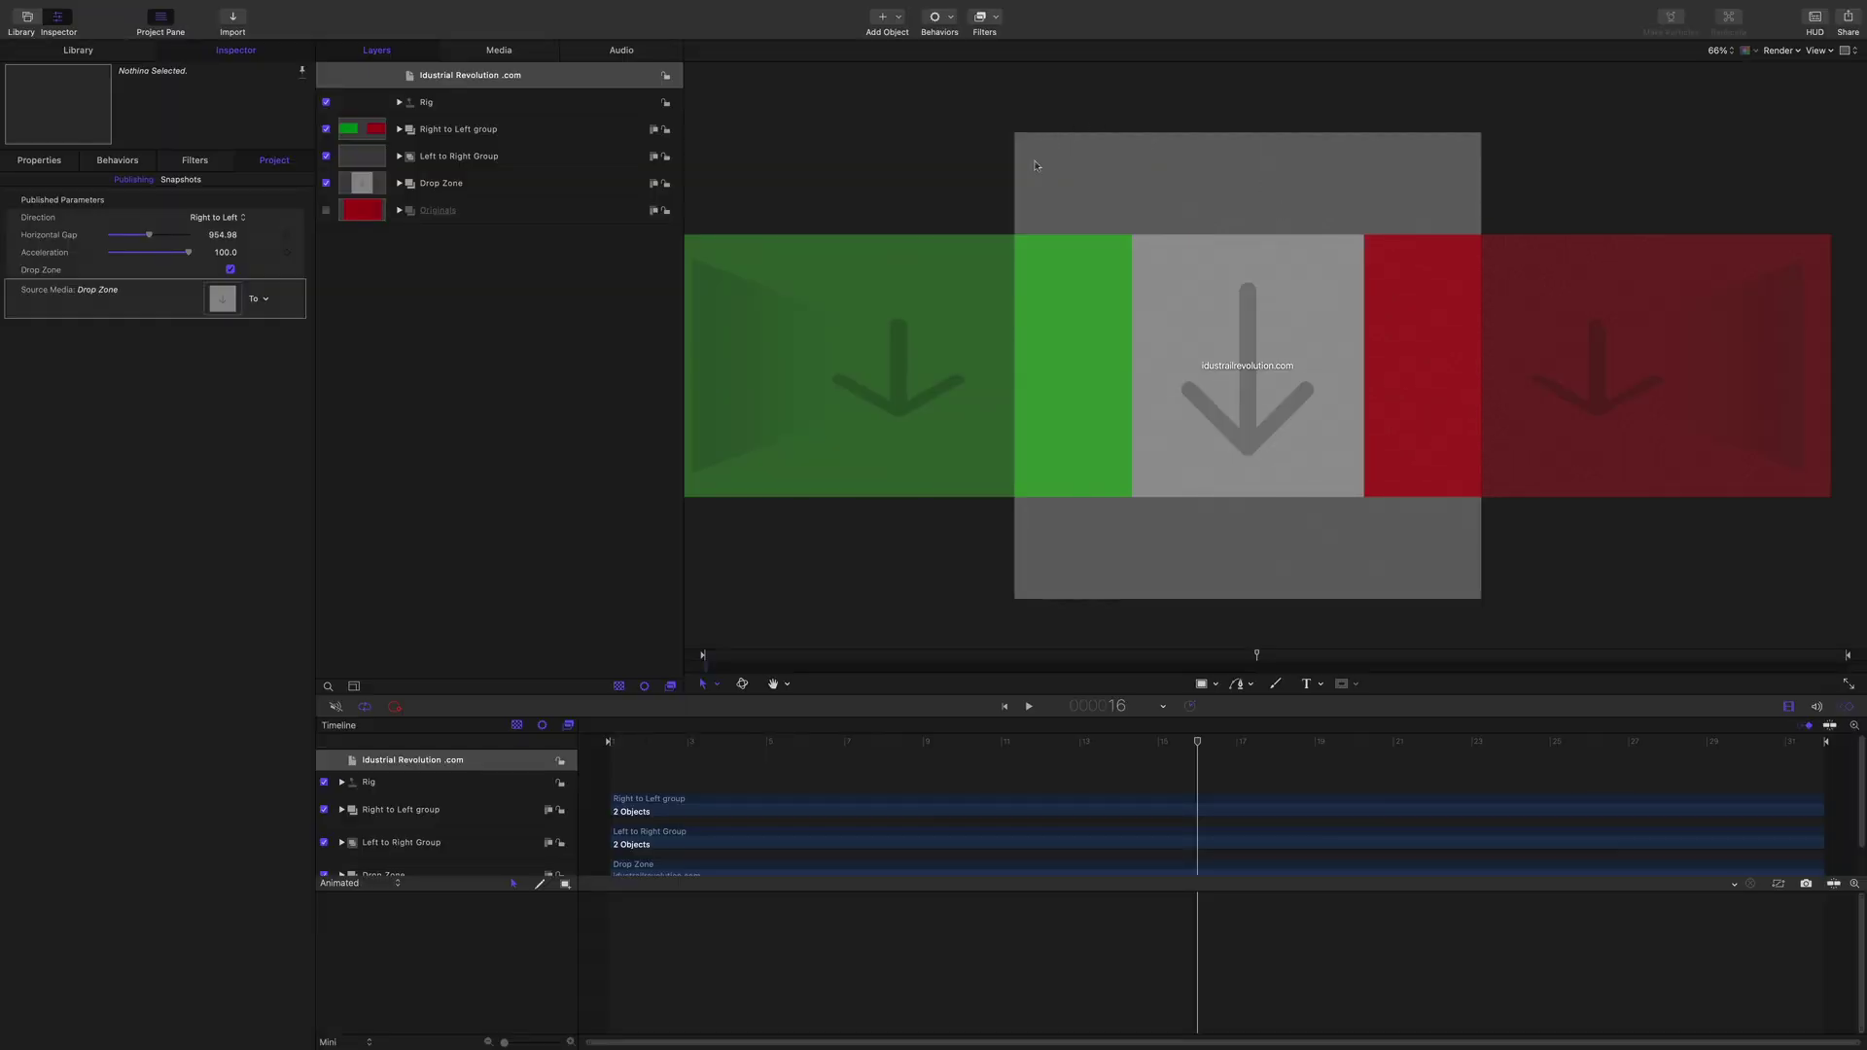
pyautogui.moveTo(829, 744); pyautogui.dragTo(531, 744)
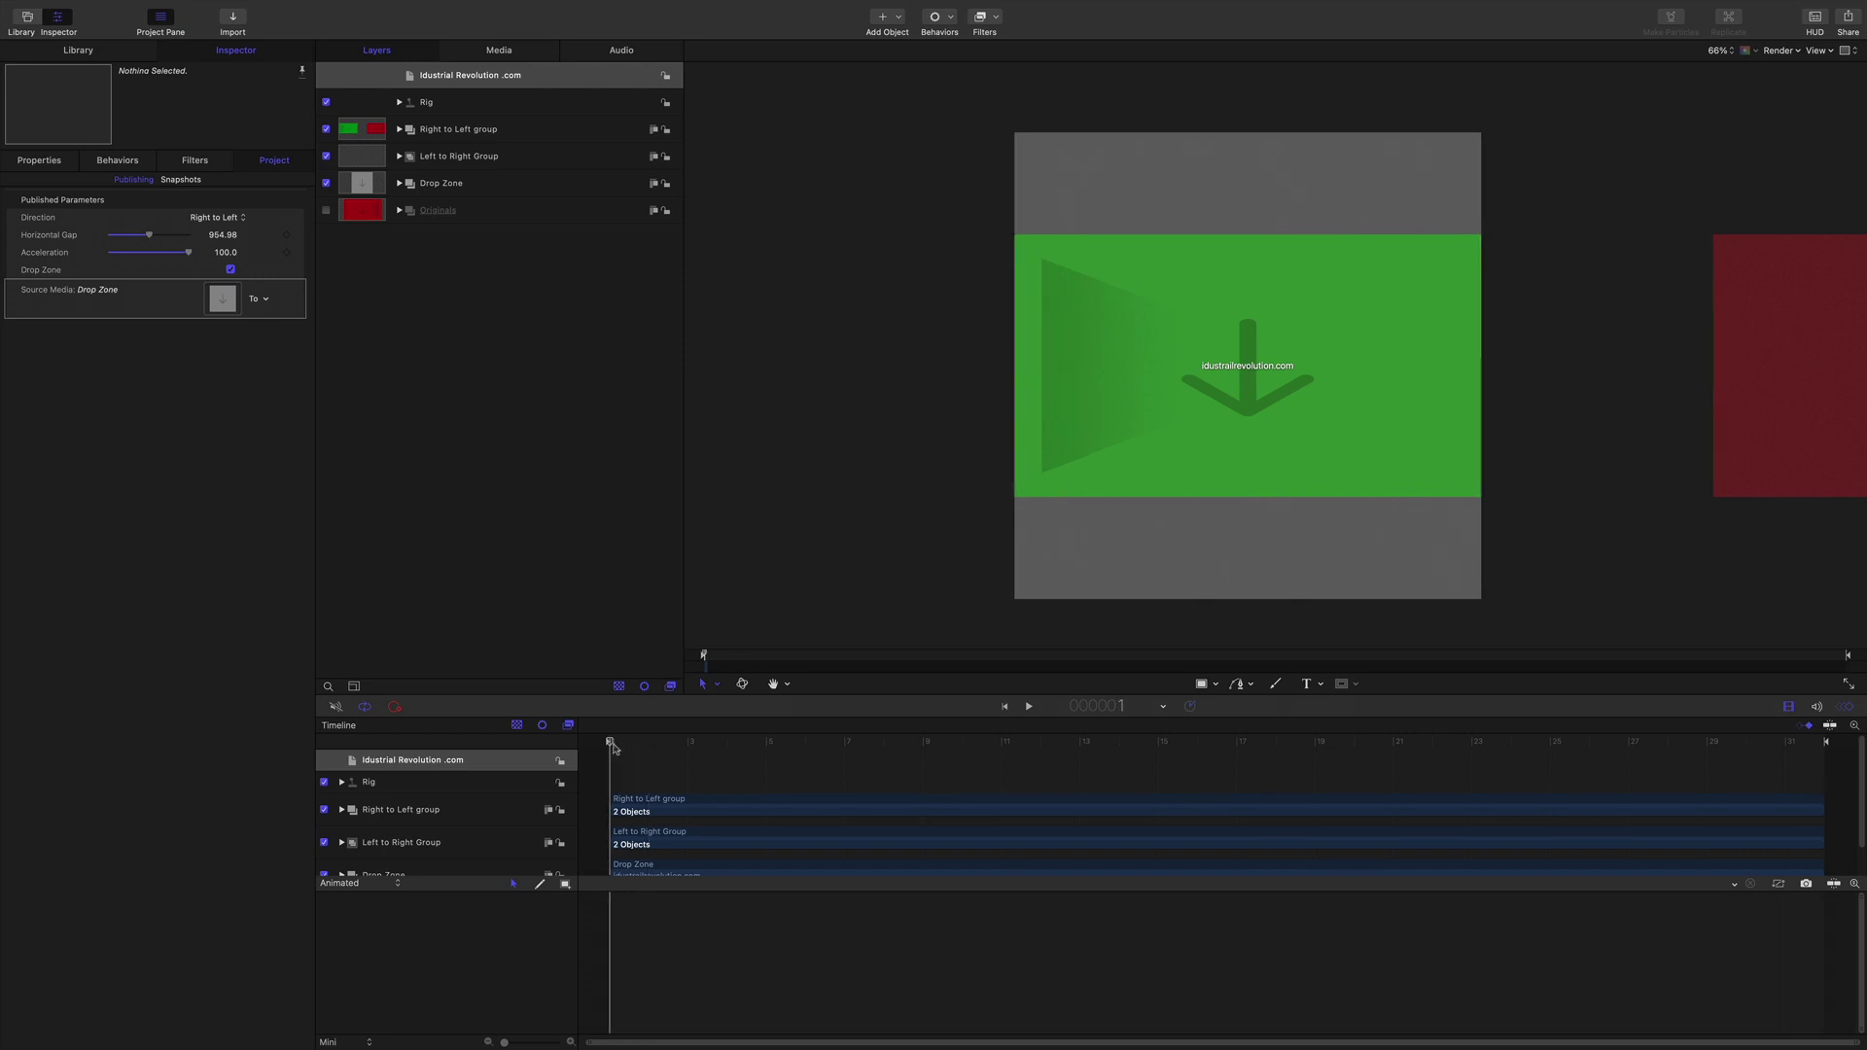
pyautogui.moveTo(615, 747); pyautogui.dragTo(1863, 801)
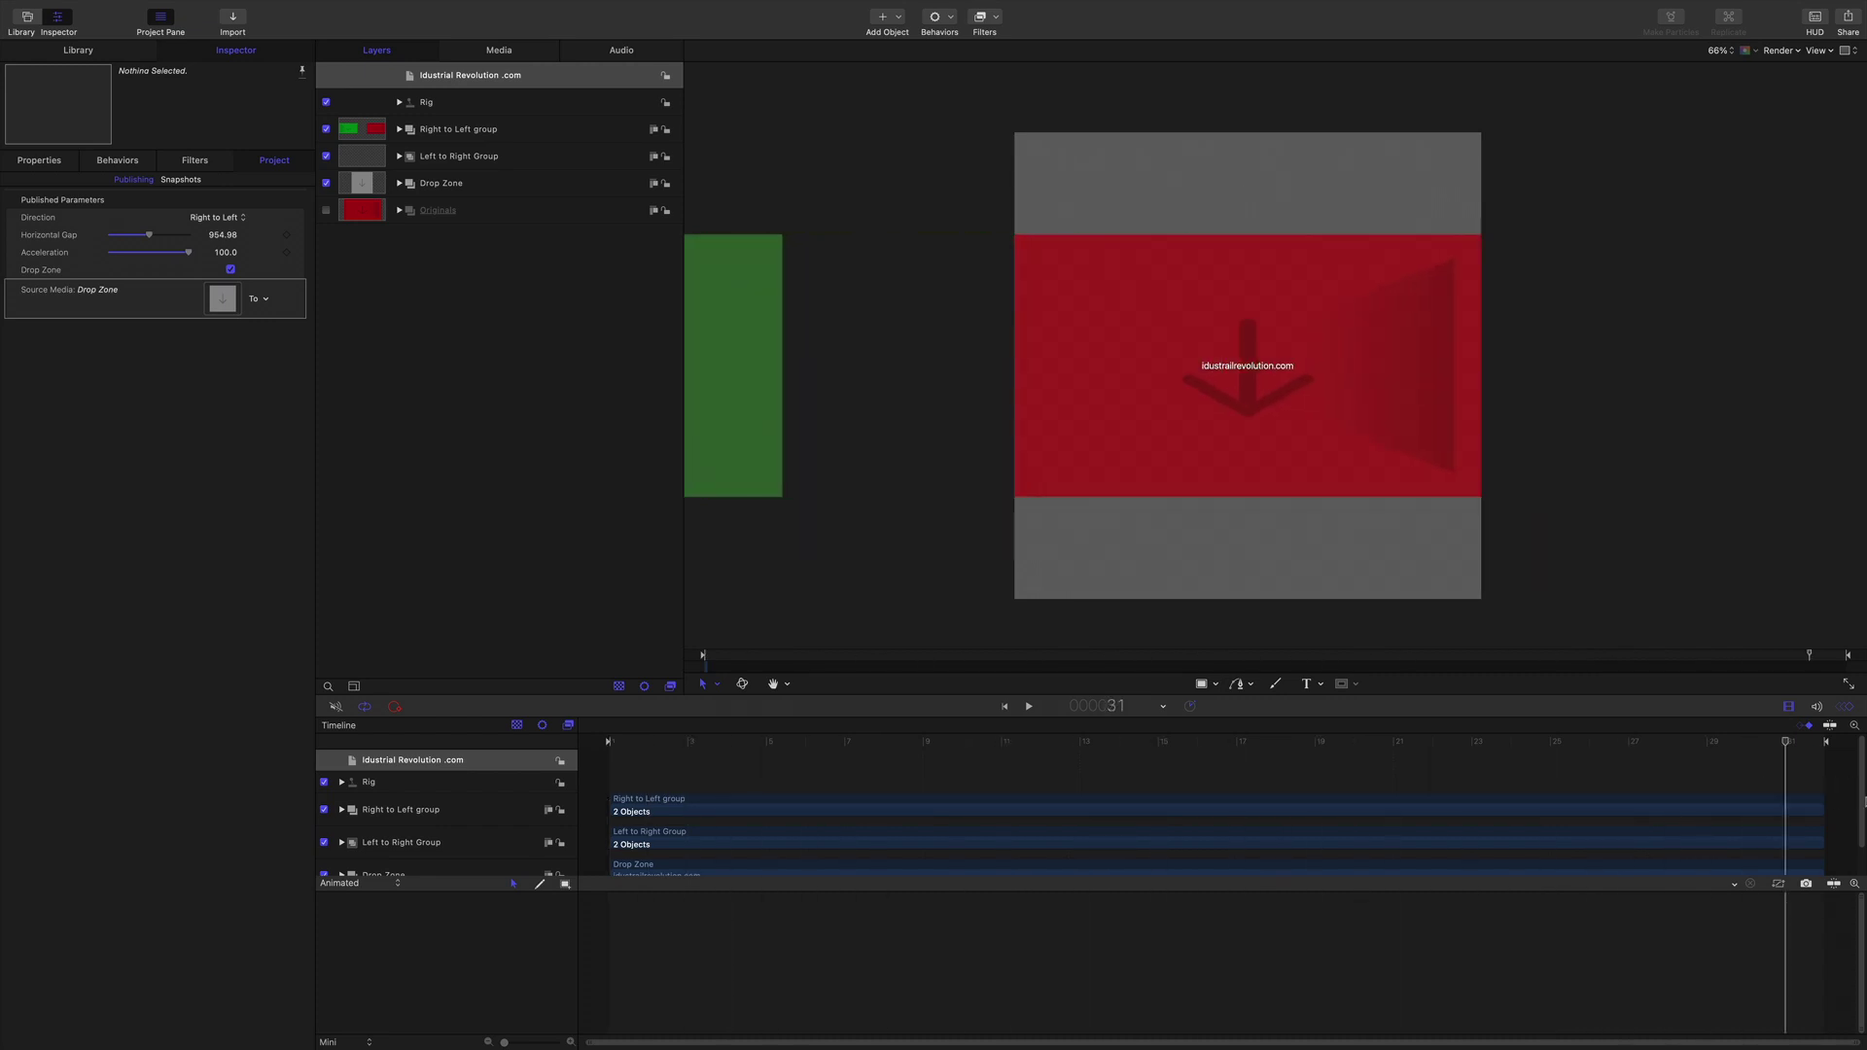
pyautogui.moveTo(1718, 812); pyautogui.dragTo(1151, 815)
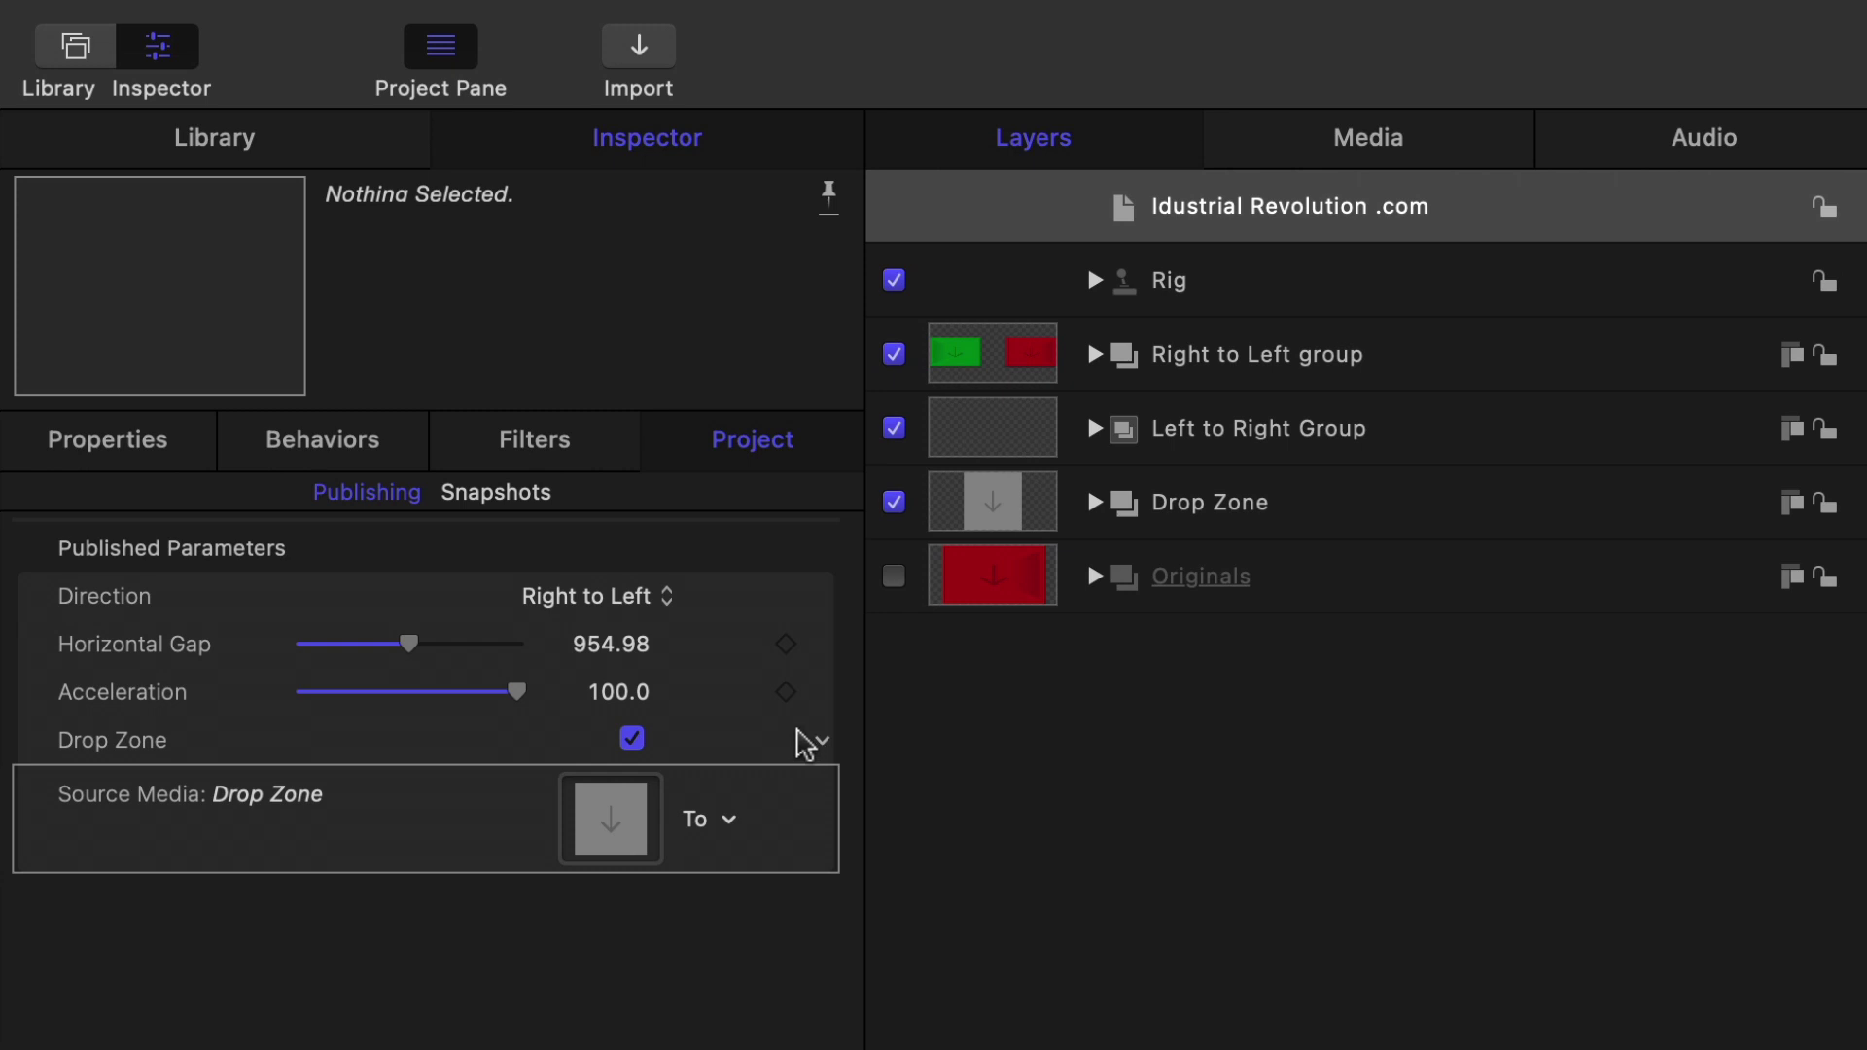
pyautogui.click(622, 610)
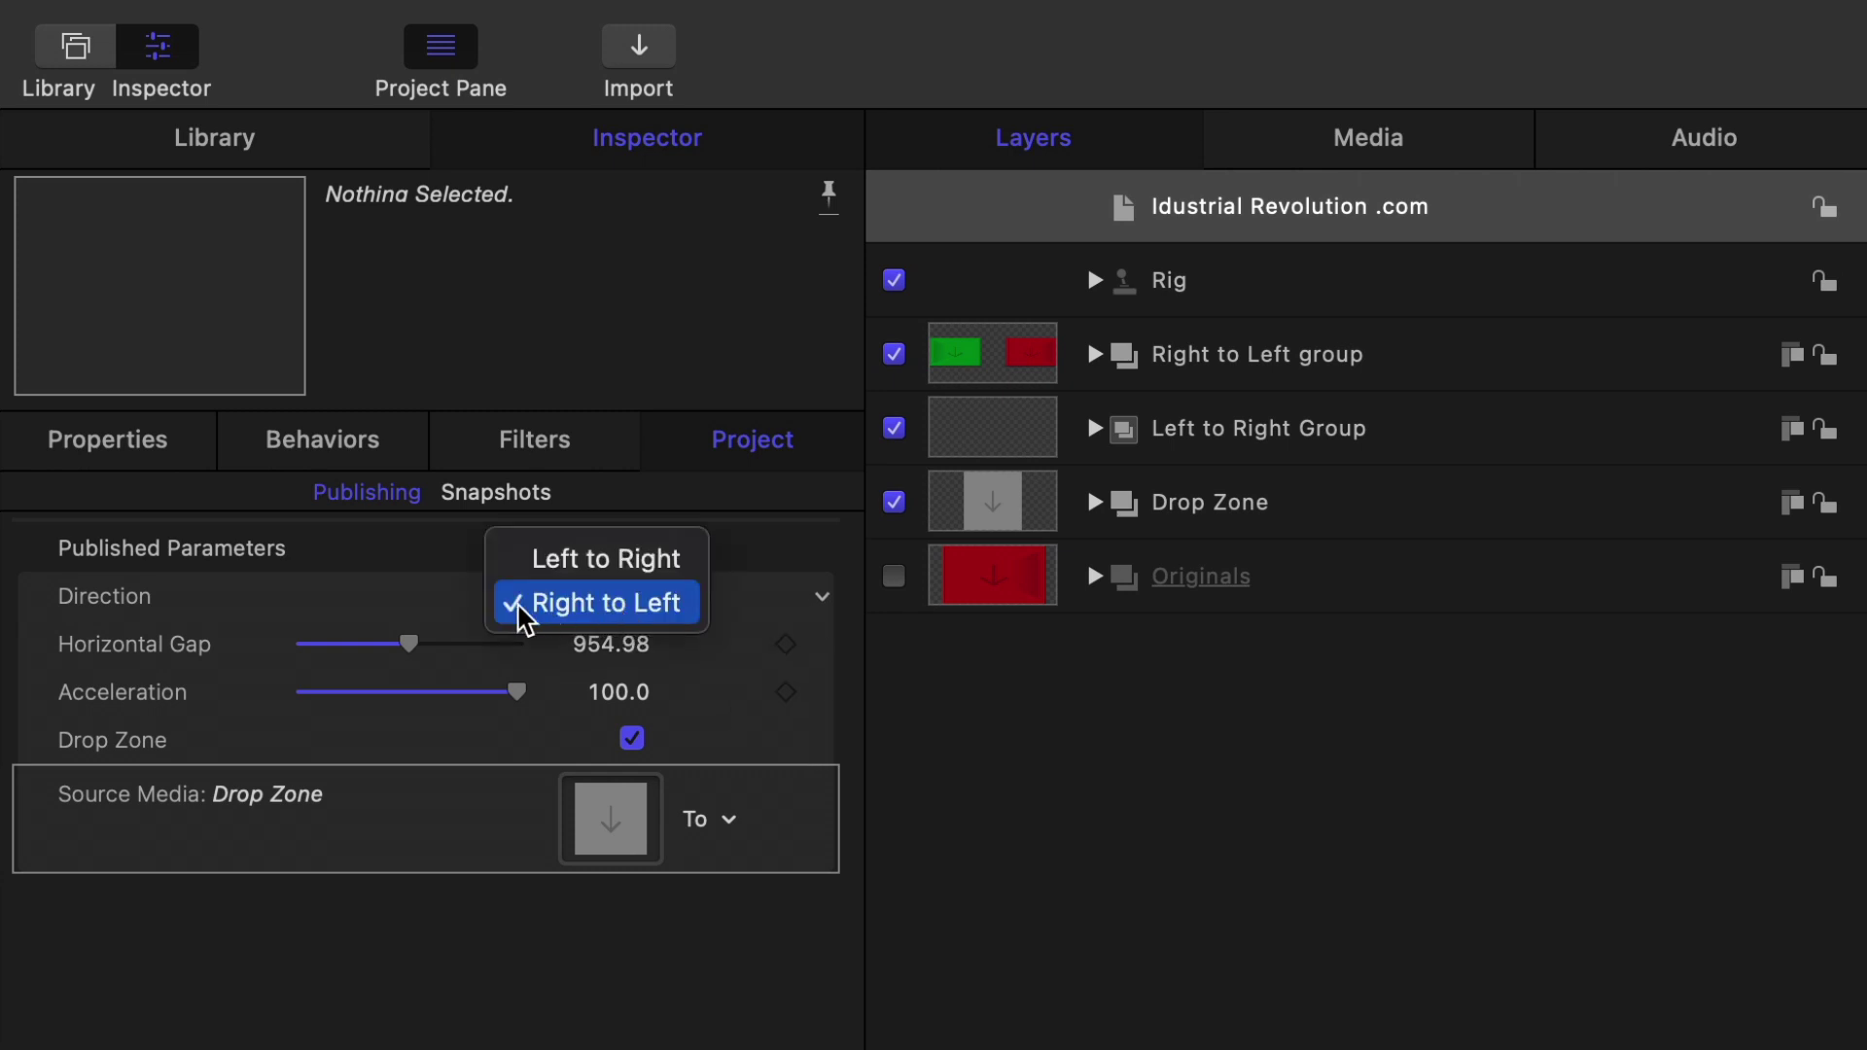
pyautogui.click(417, 617)
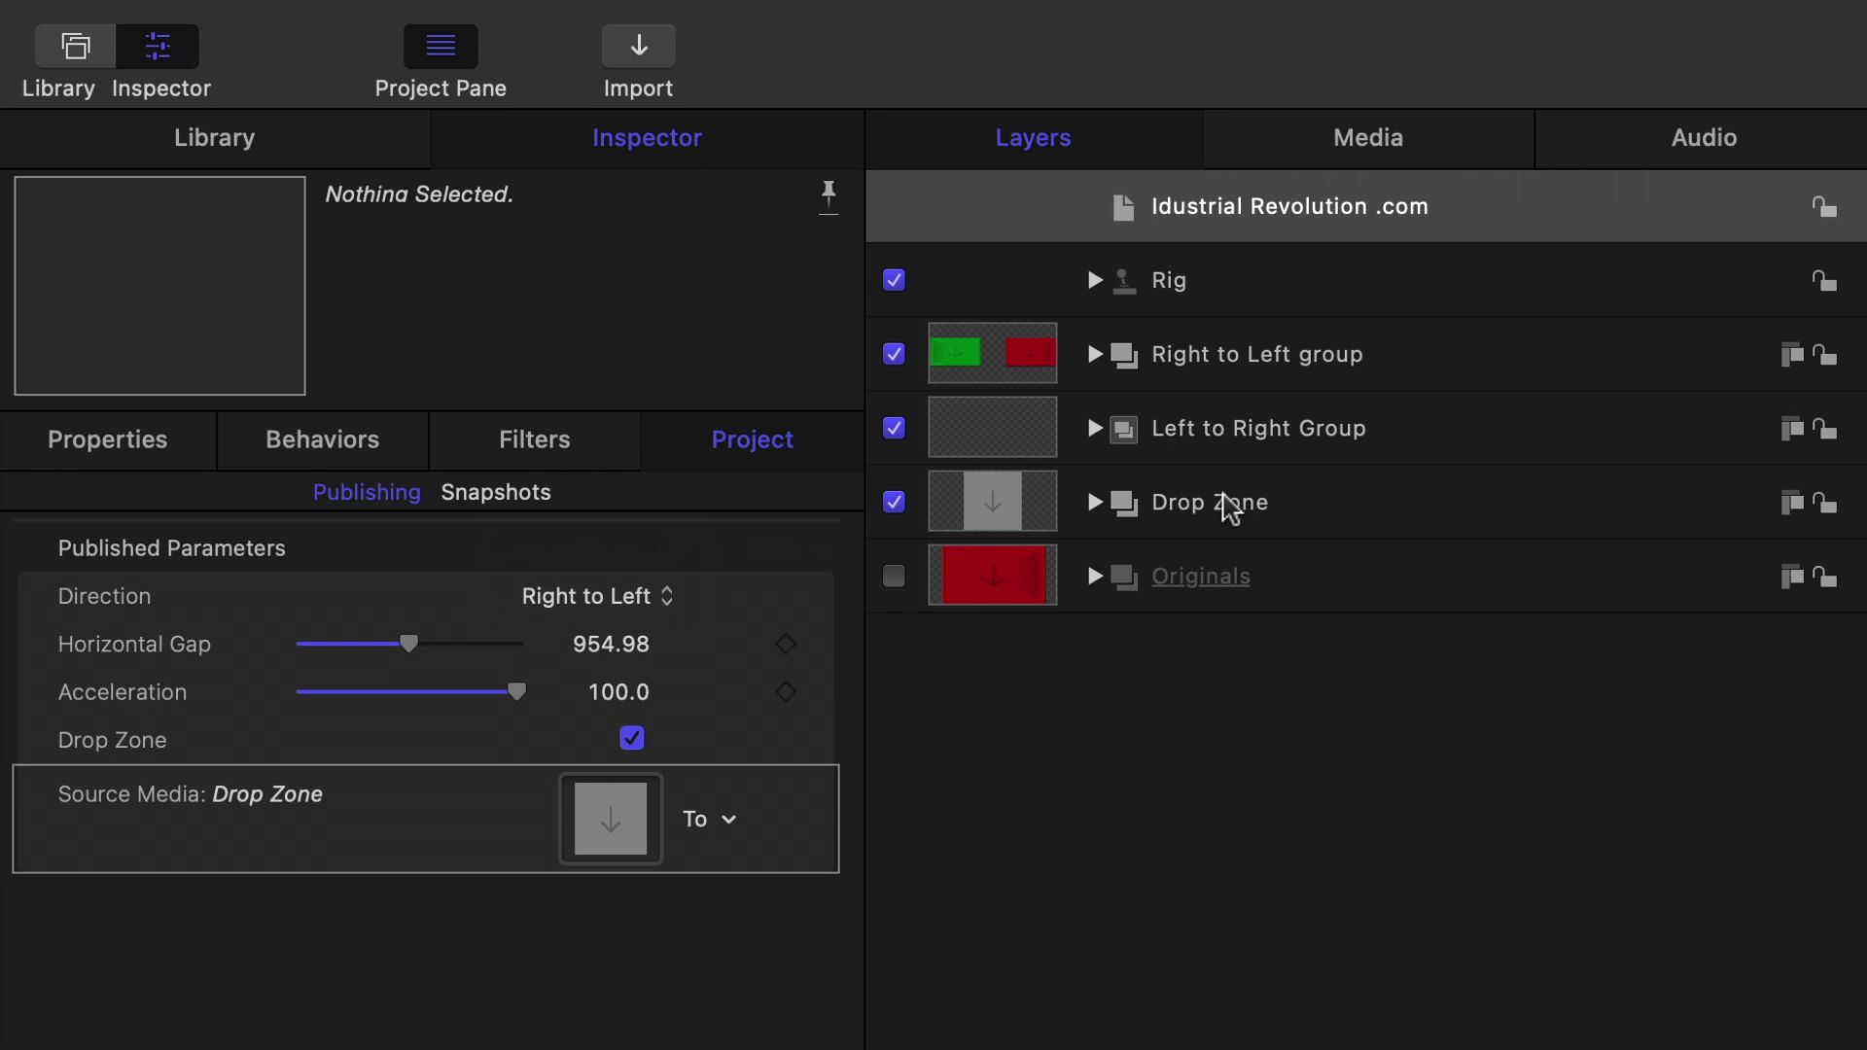
# - Expand the Rig's widgets and select the Direction widget, set to Right to Left
pyautogui.click(1094, 281)
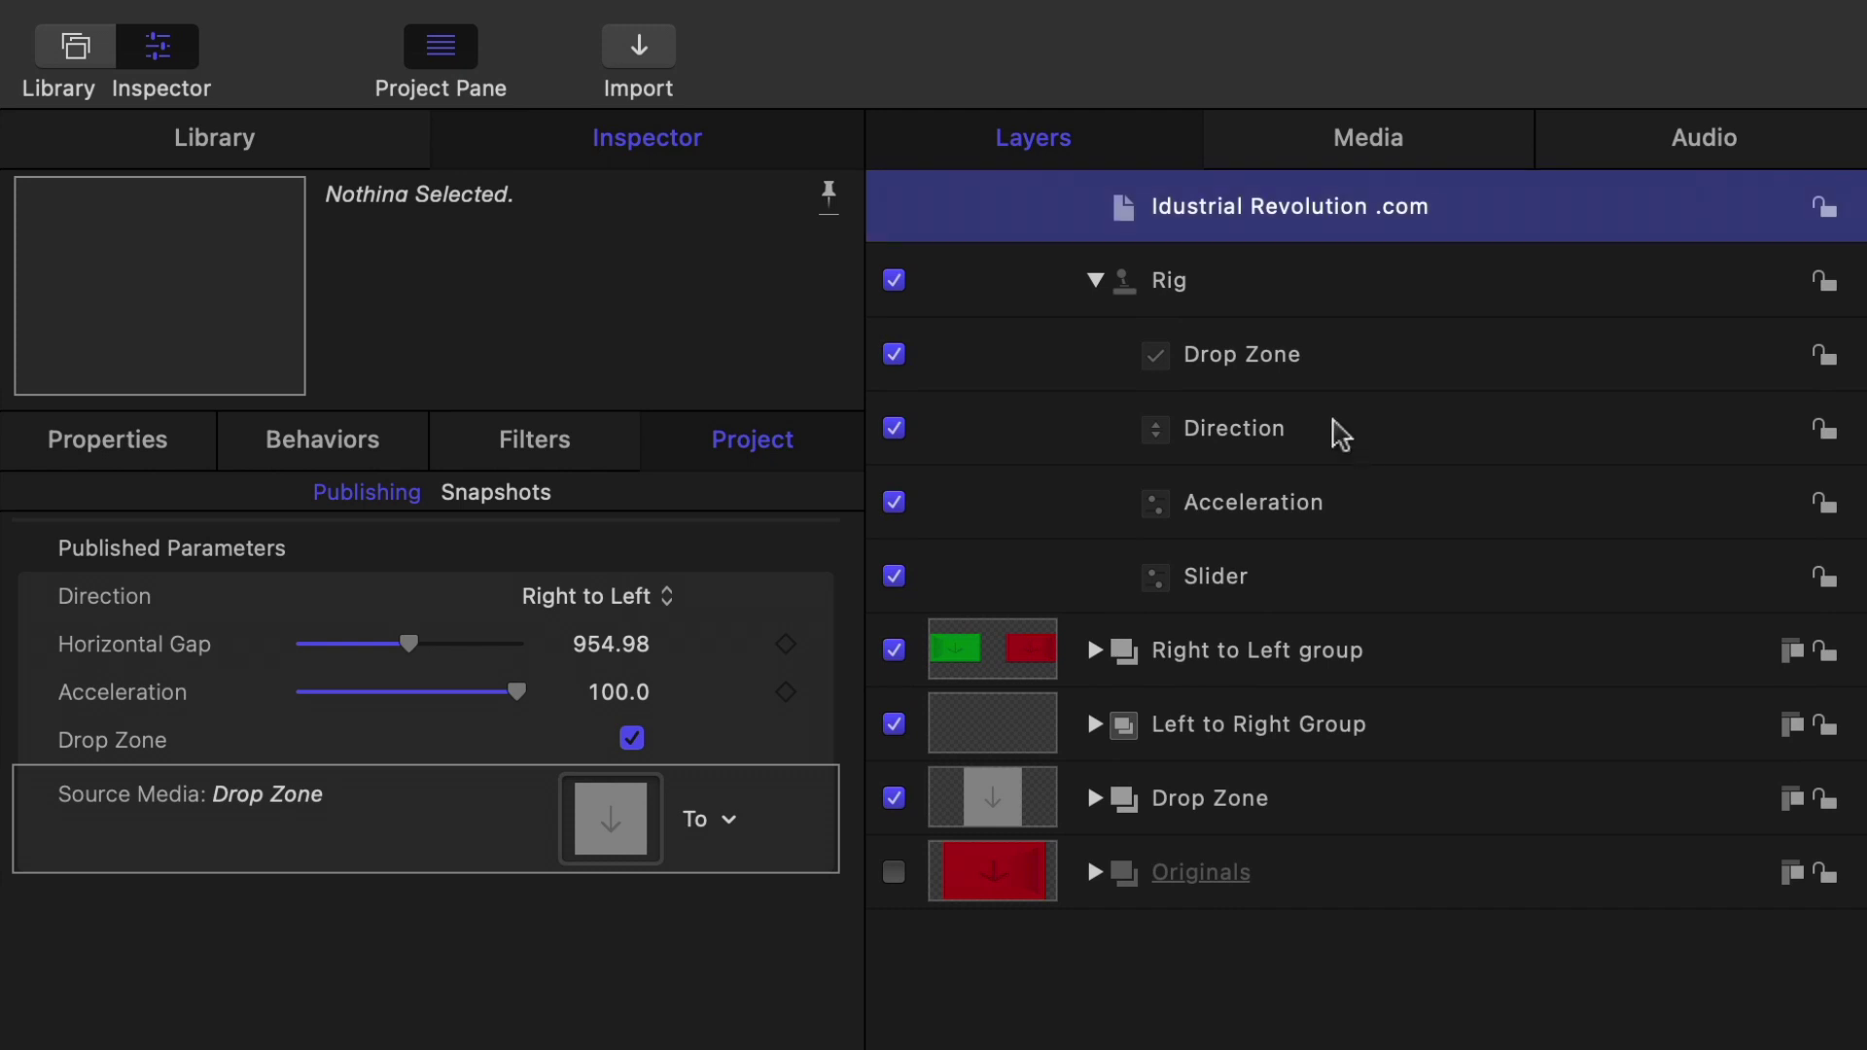
pyautogui.click(1338, 435)
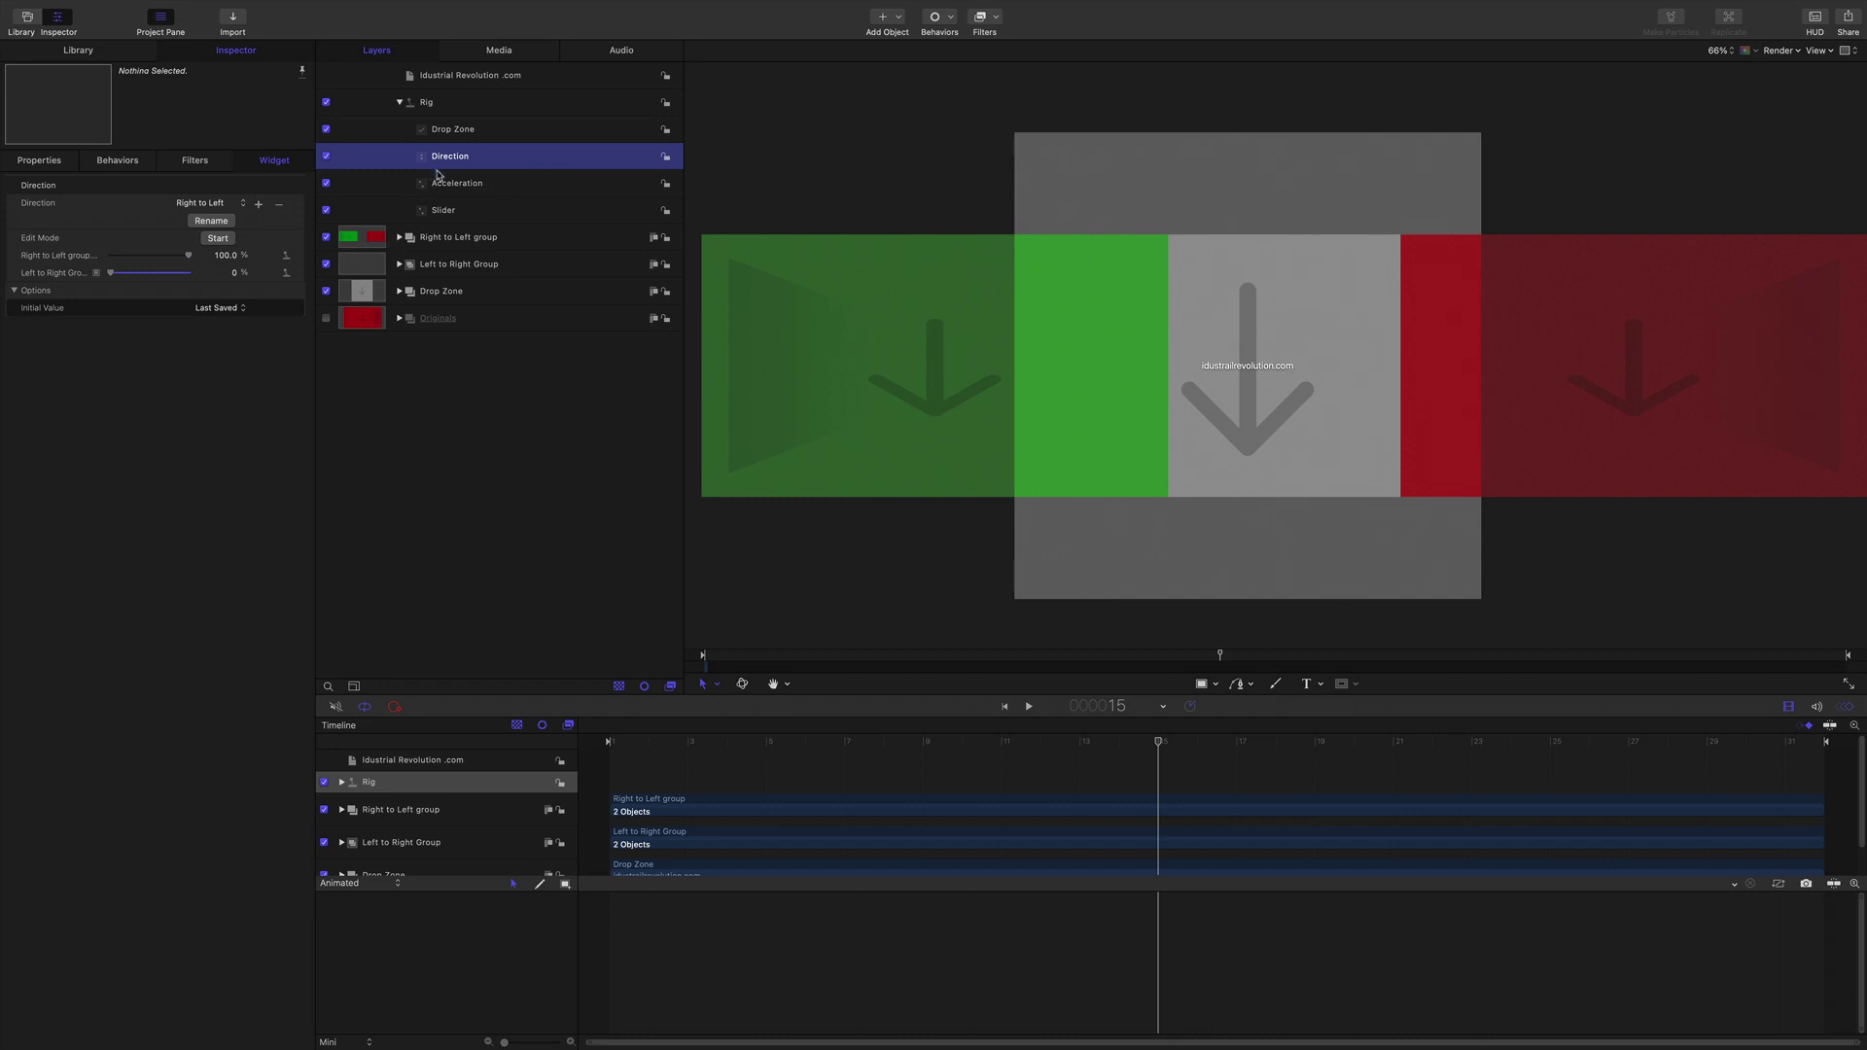
# - Sweep the Slider widget between 0 and 778.16, settling it at 903.45
pyautogui.click(453, 214)
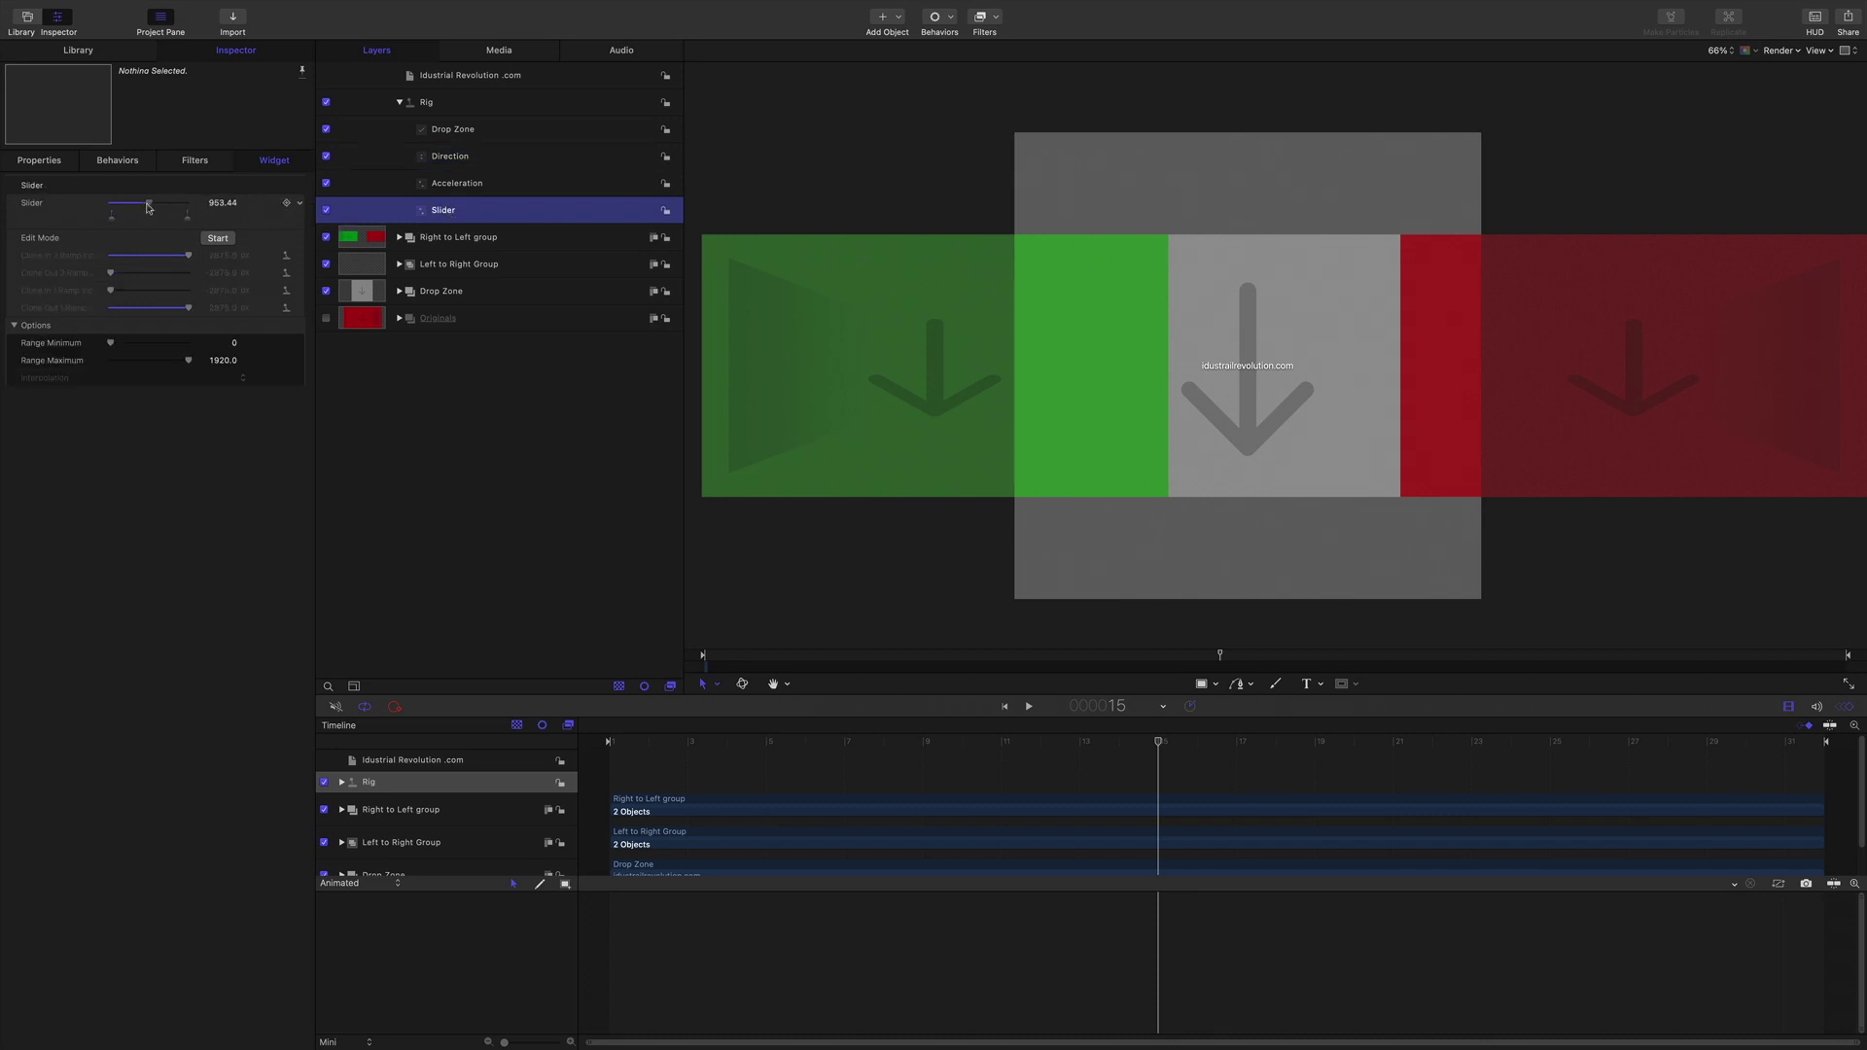
pyautogui.moveTo(149, 202); pyautogui.dragTo(138, 207)
pyautogui.moveTo(379, 568); pyautogui.dragTo(409, 569)
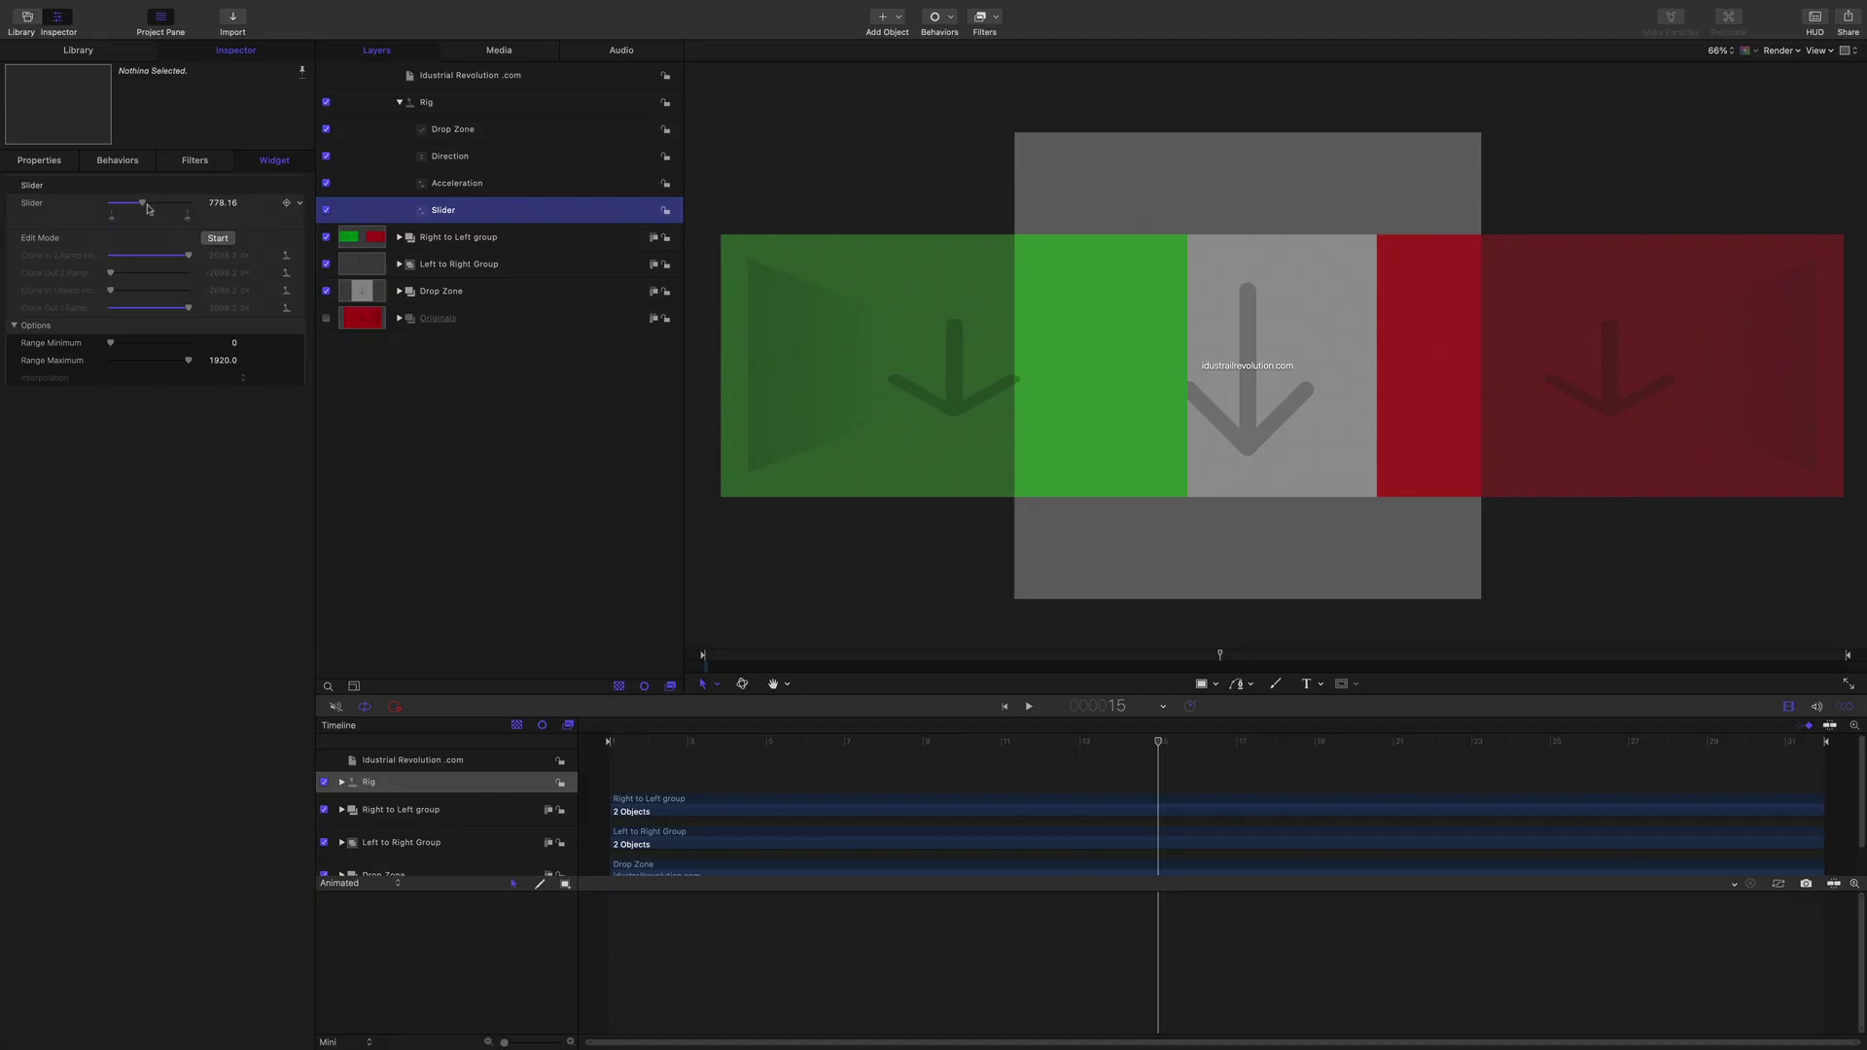
pyautogui.moveTo(144, 204)
pyautogui.mouseDown()
pyautogui.moveTo(111, 204)
pyautogui.moveTo(203, 207)
pyautogui.moveTo(157, 206)
pyautogui.mouseUp()
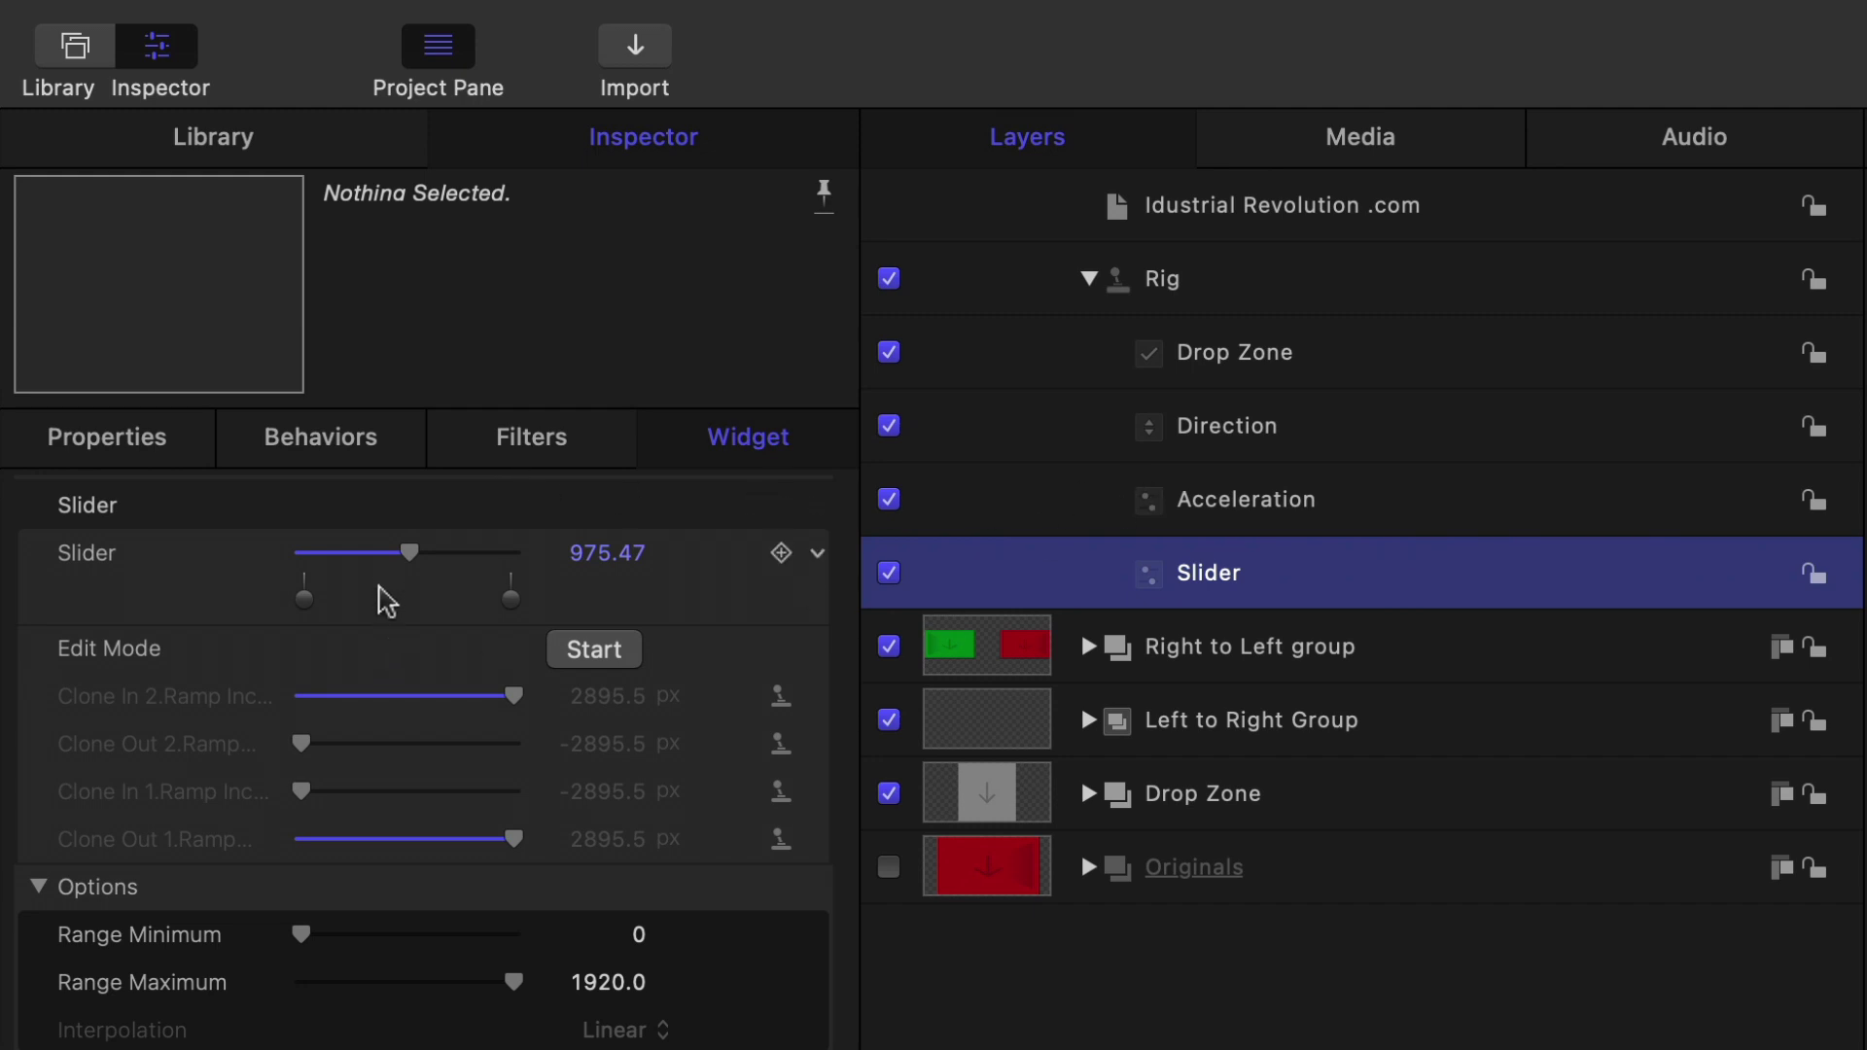
pyautogui.moveTo(412, 551)
pyautogui.mouseDown()
pyautogui.moveTo(366, 553)
pyautogui.moveTo(504, 569)
pyautogui.moveTo(360, 557)
pyautogui.moveTo(408, 563)
pyautogui.mouseUp()
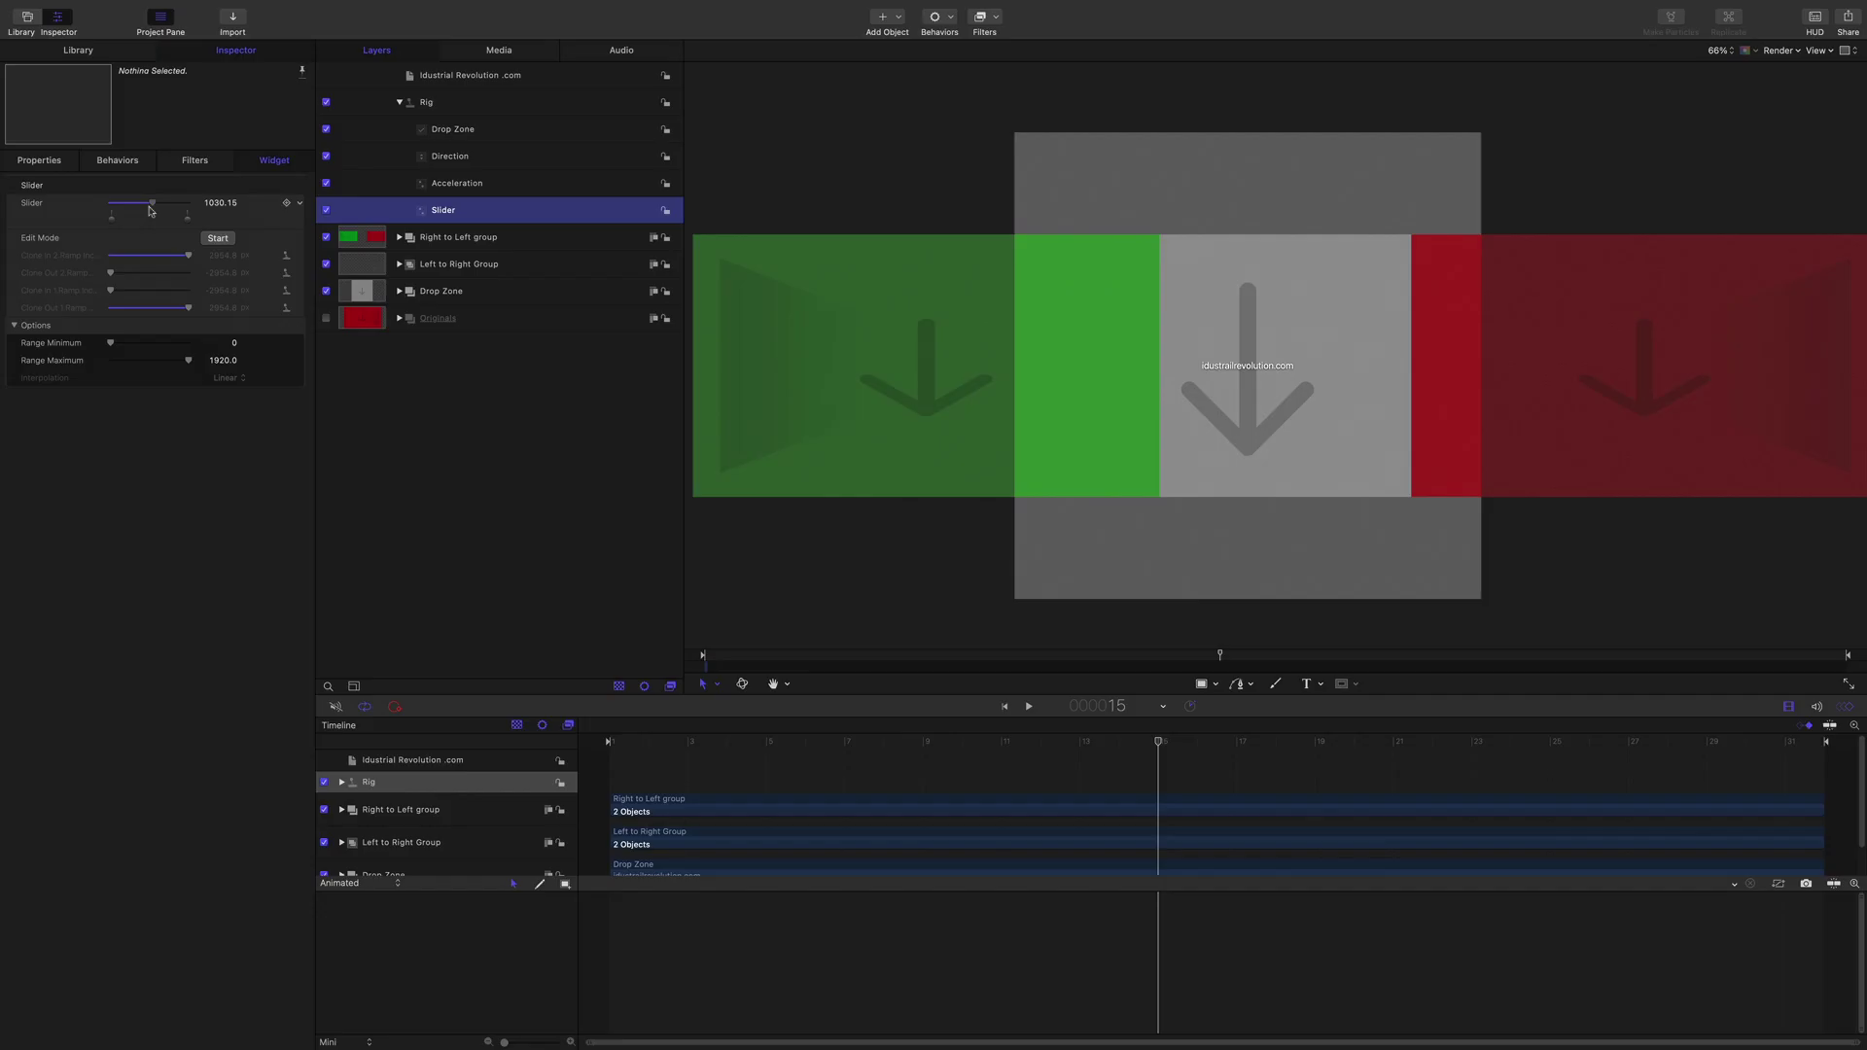
pyautogui.moveTo(151, 210); pyautogui.dragTo(150, 211)
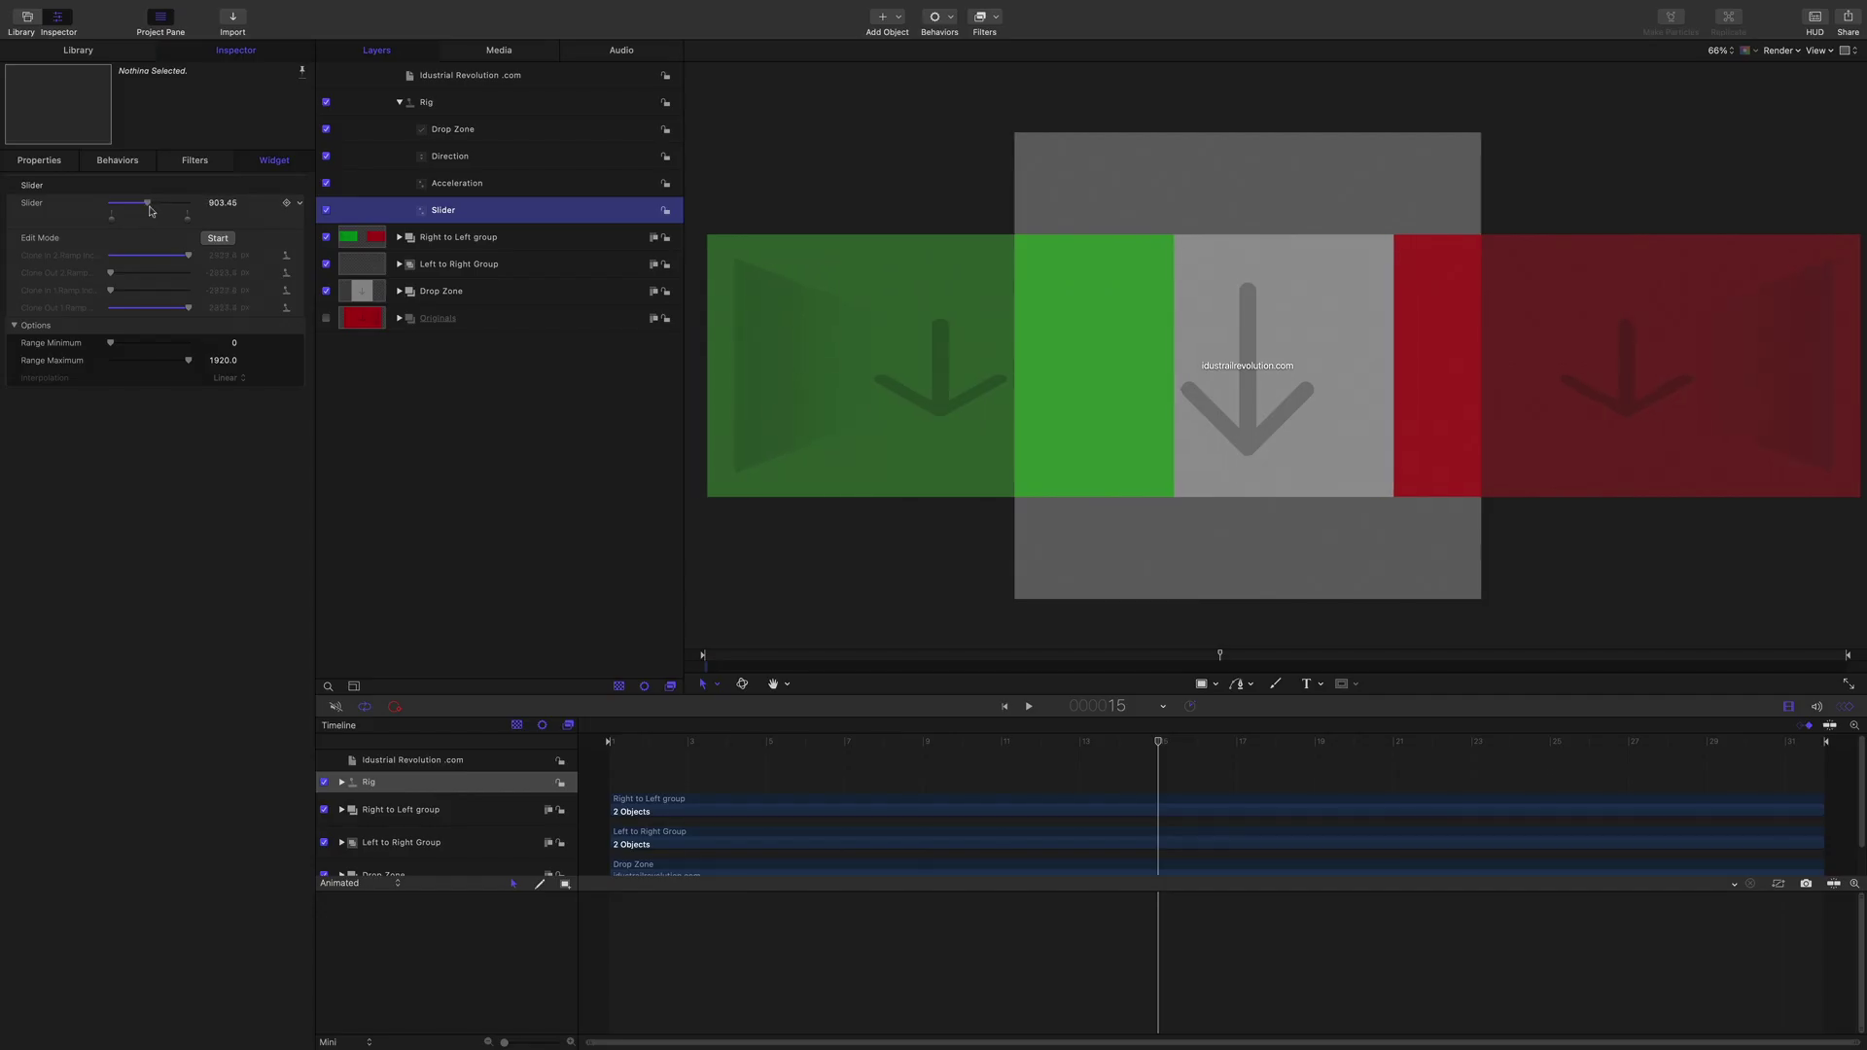
# - Set the Direction widget to Left to Right and move the playhead back to frame 2
pyautogui.click(479, 159)
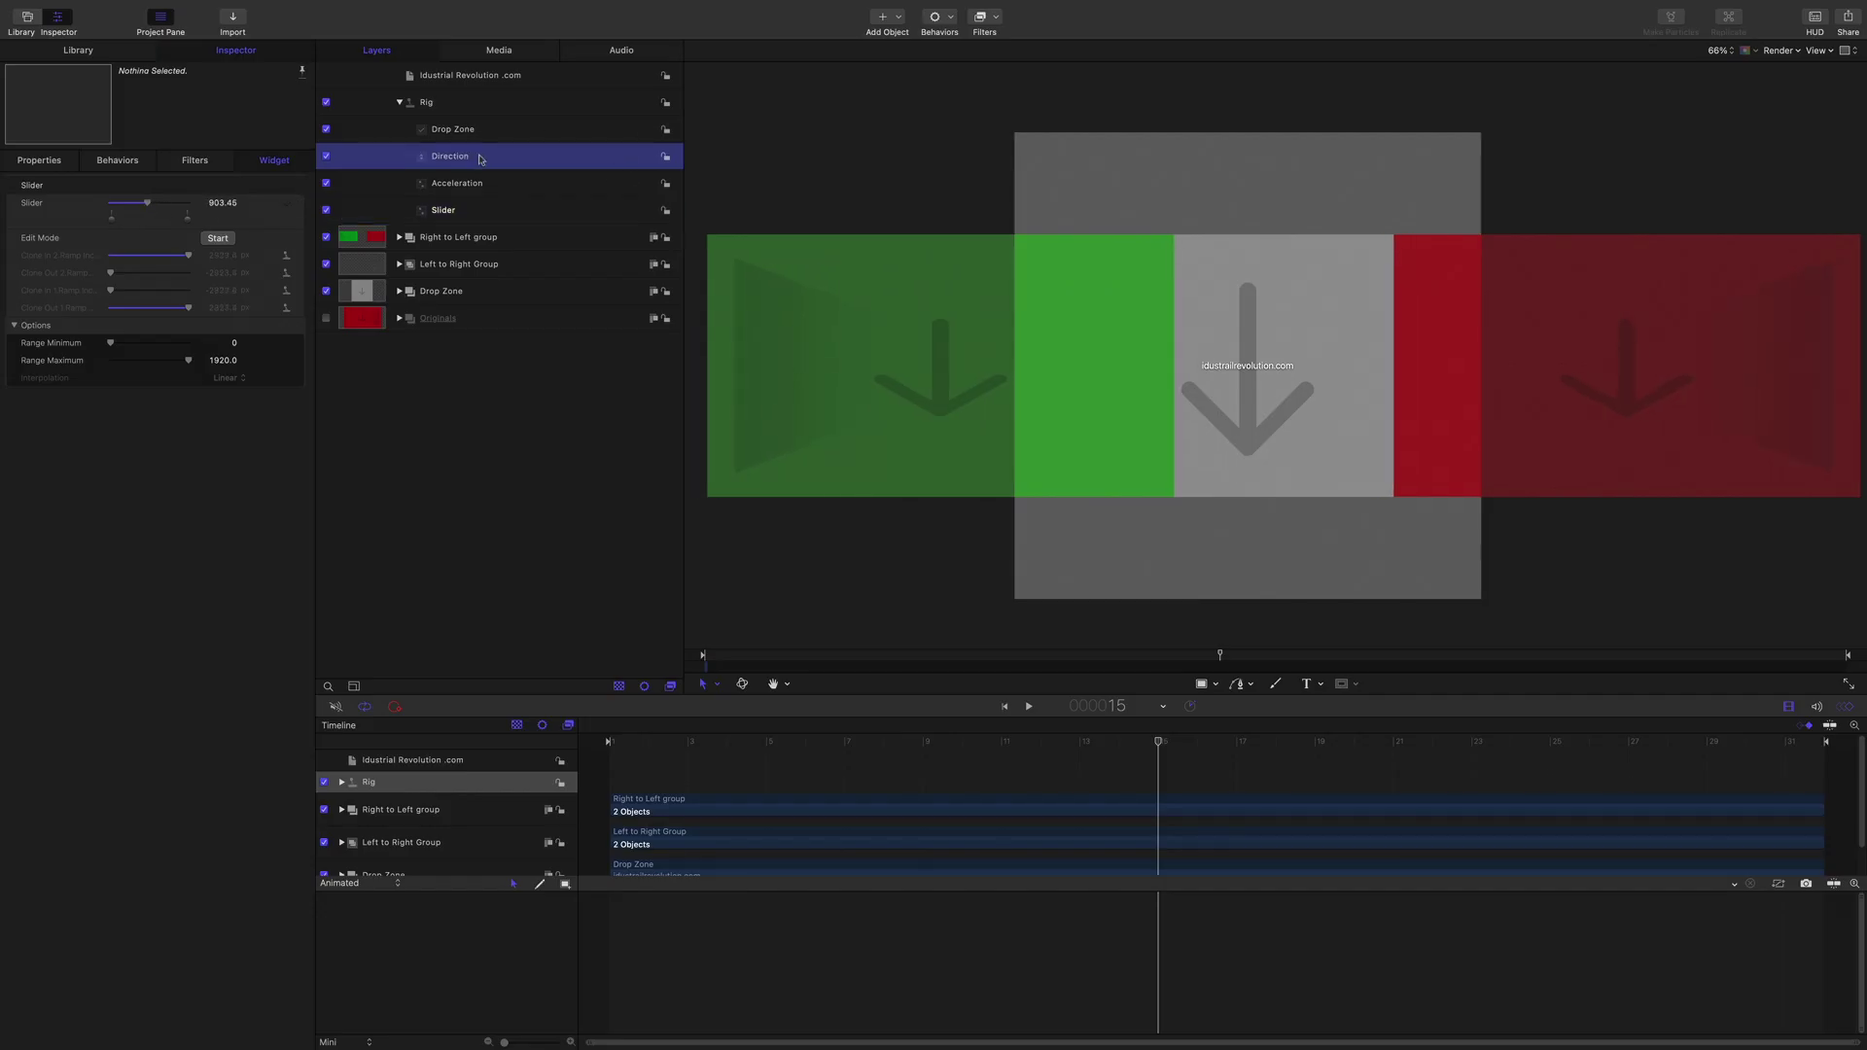
pyautogui.click(207, 205)
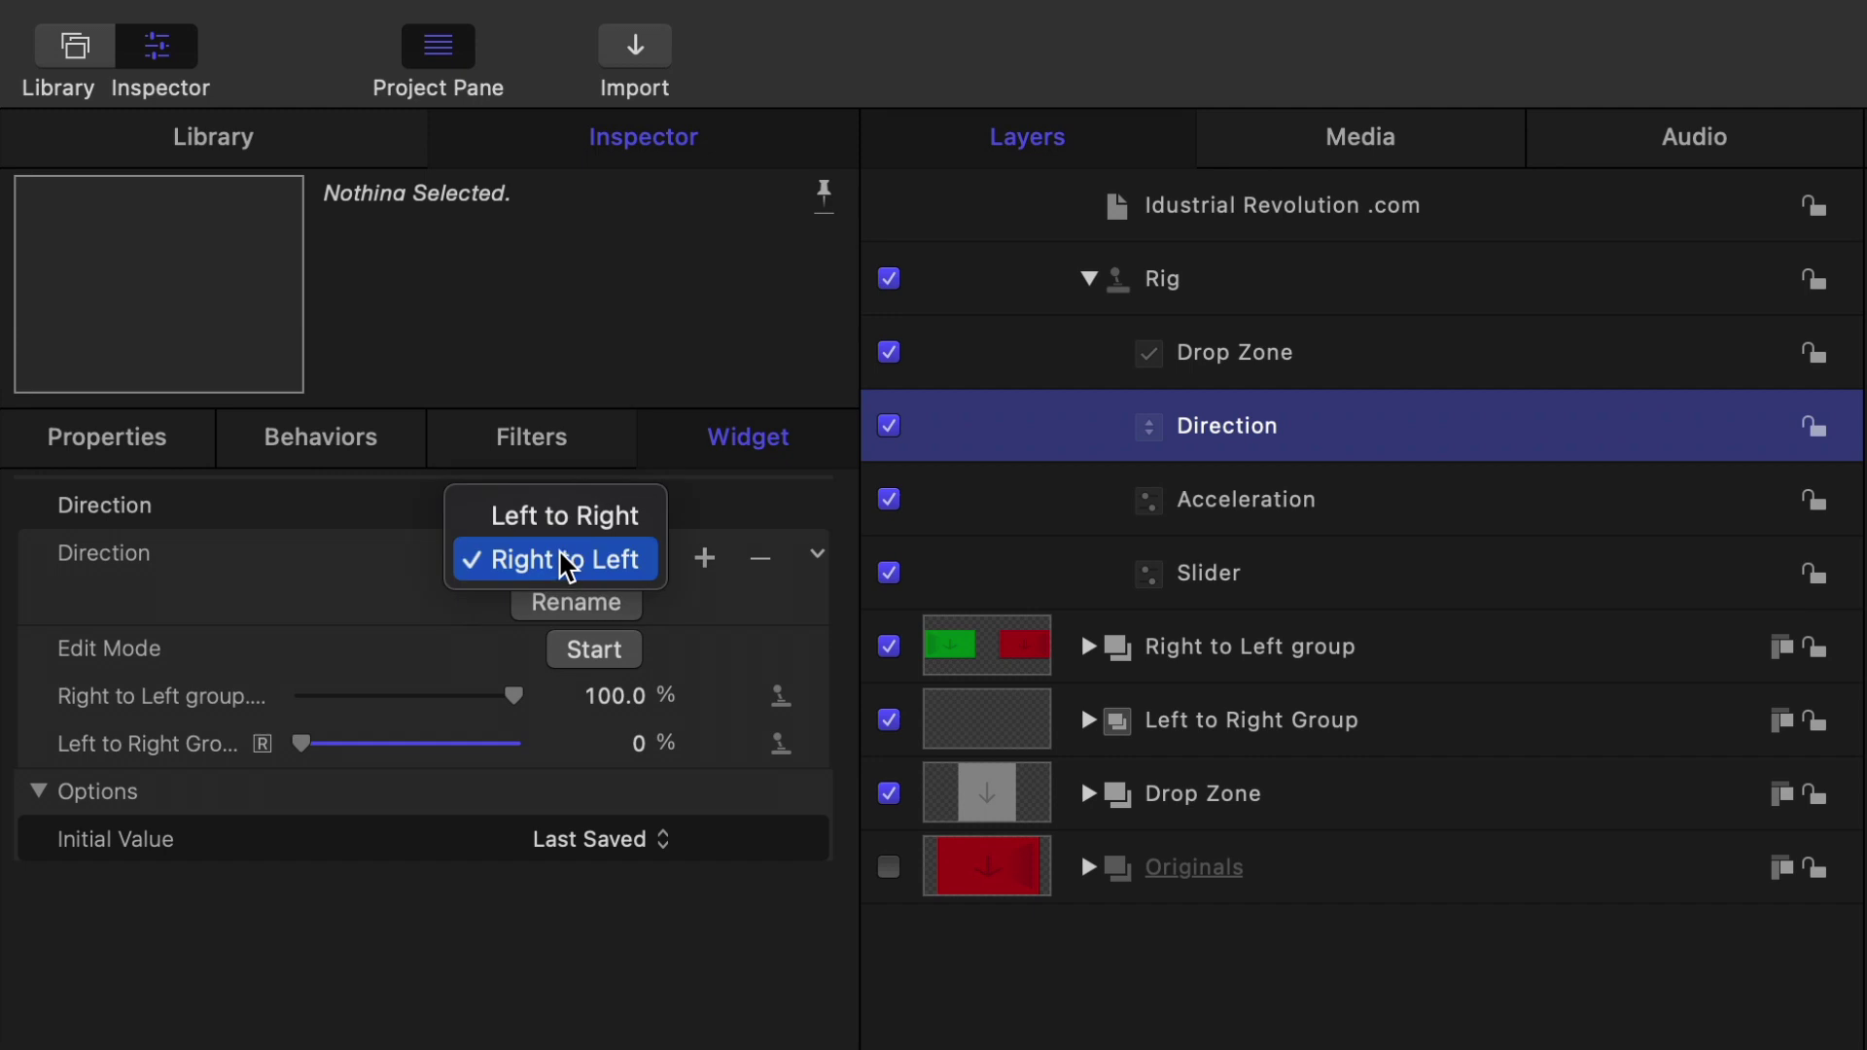
pyautogui.click(544, 515)
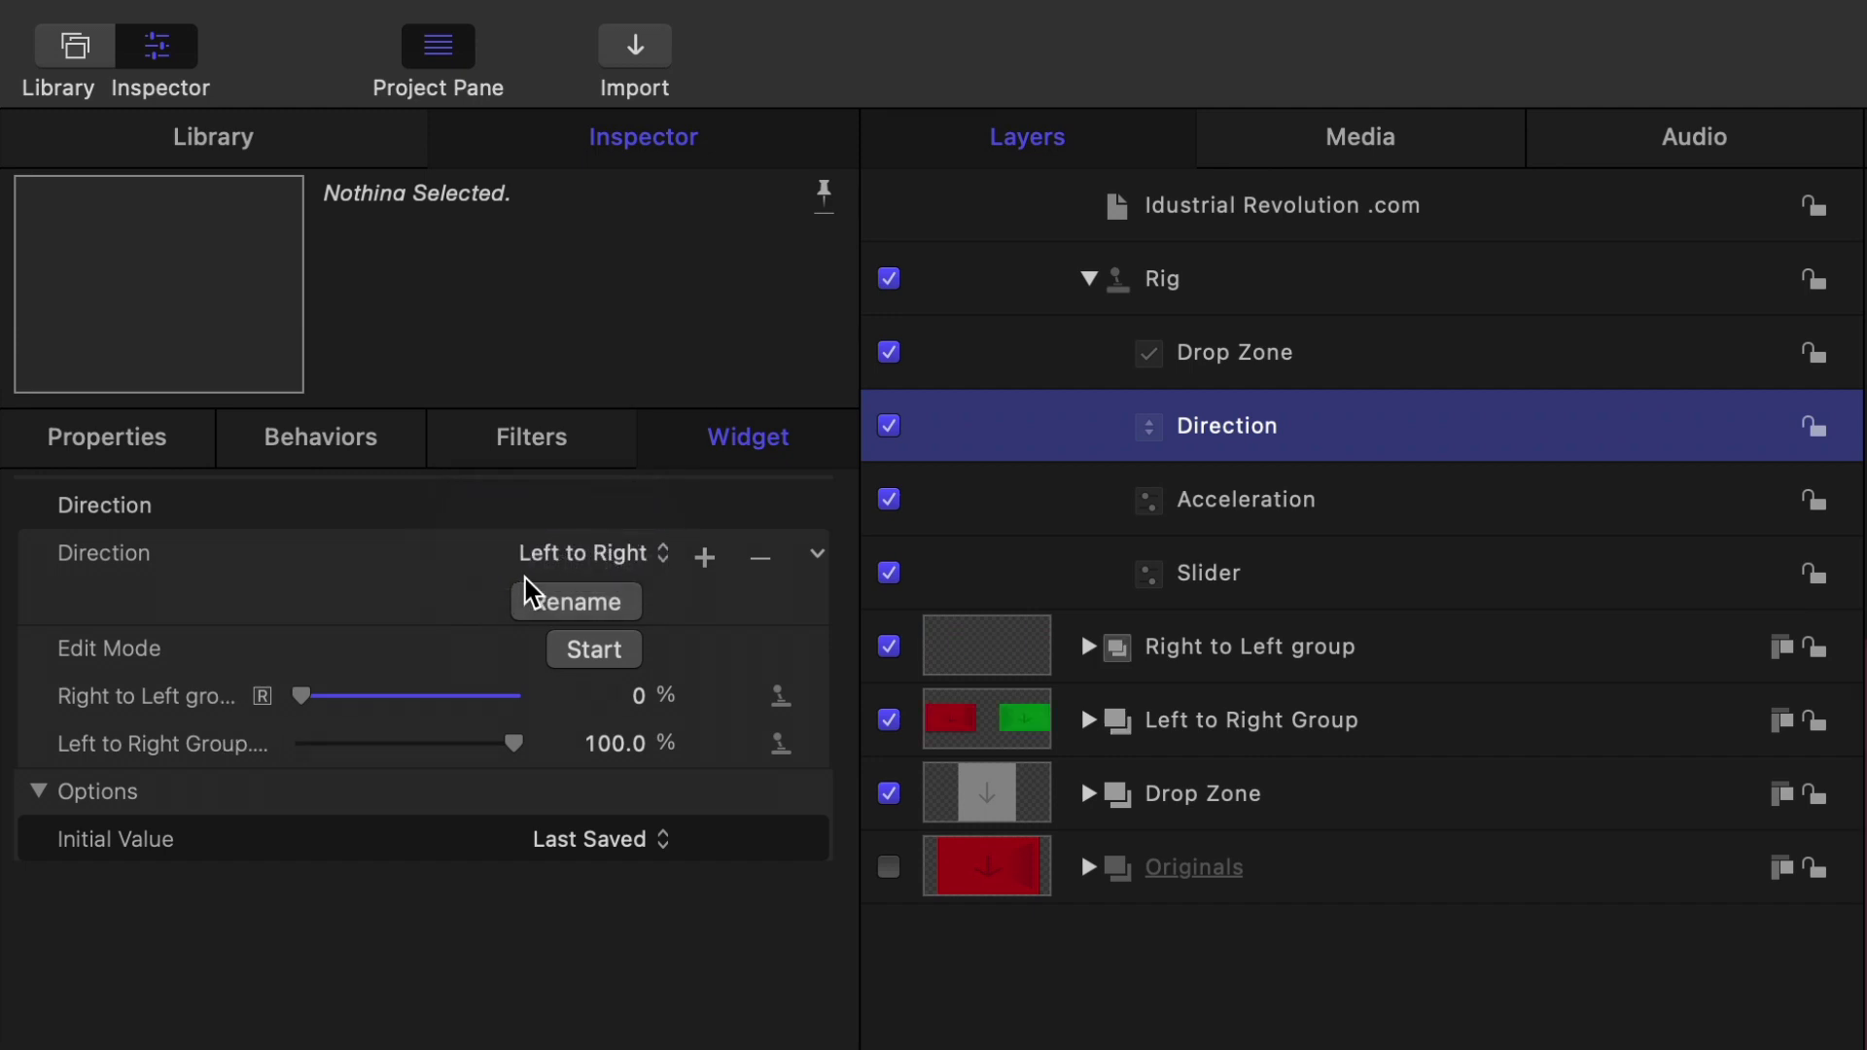
pyautogui.click(573, 556)
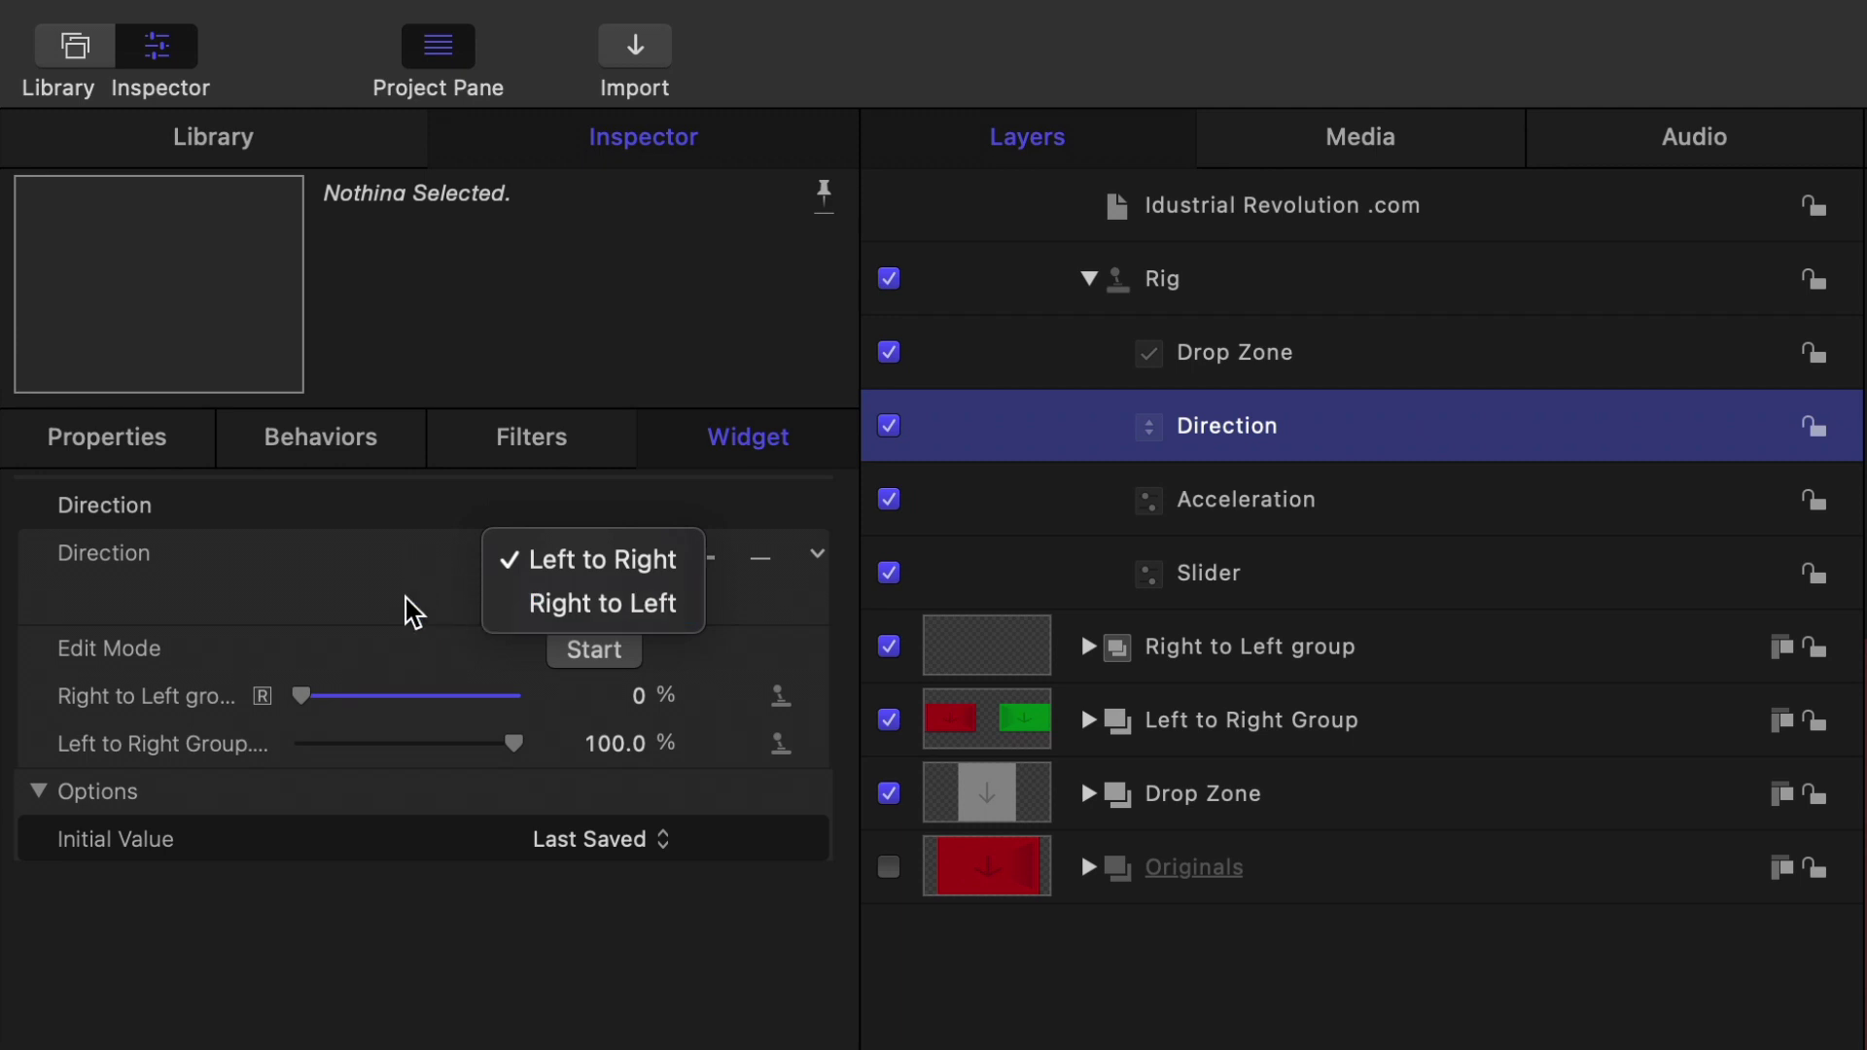
pyautogui.press('Escape')
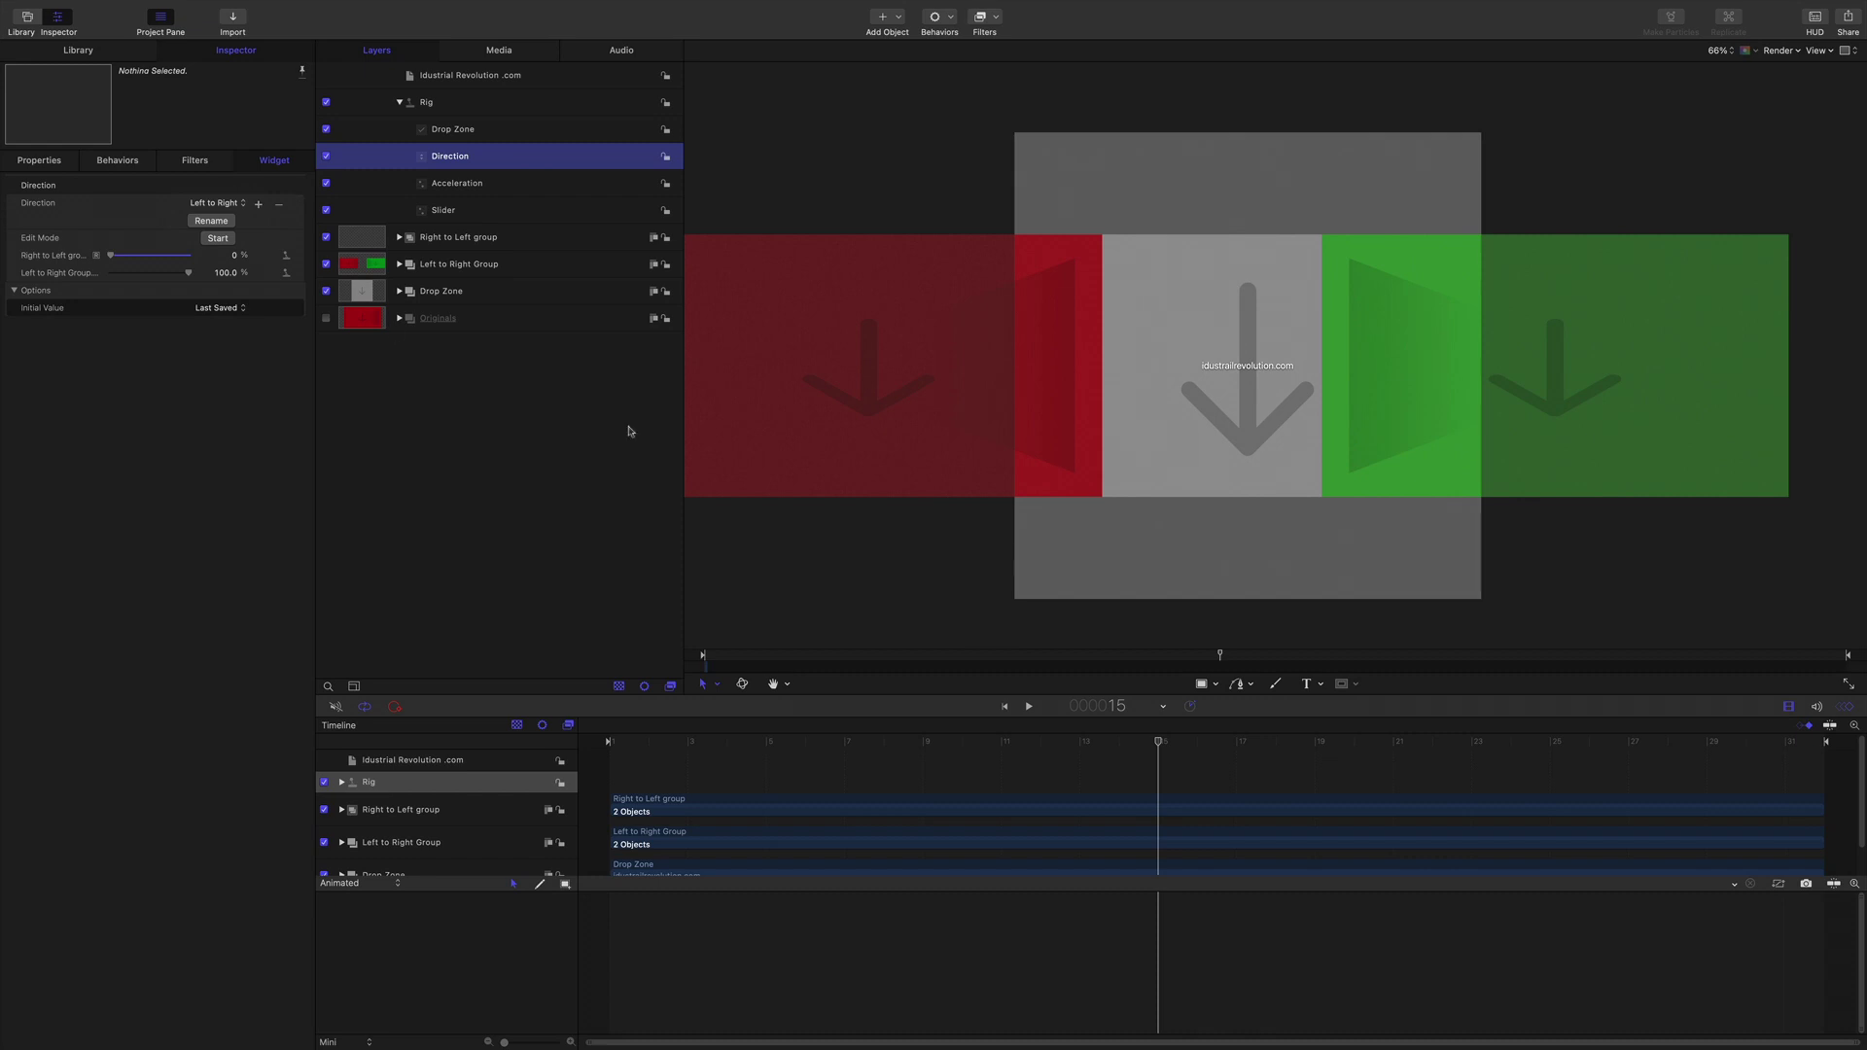
pyautogui.moveTo(785, 745); pyautogui.dragTo(649, 745)
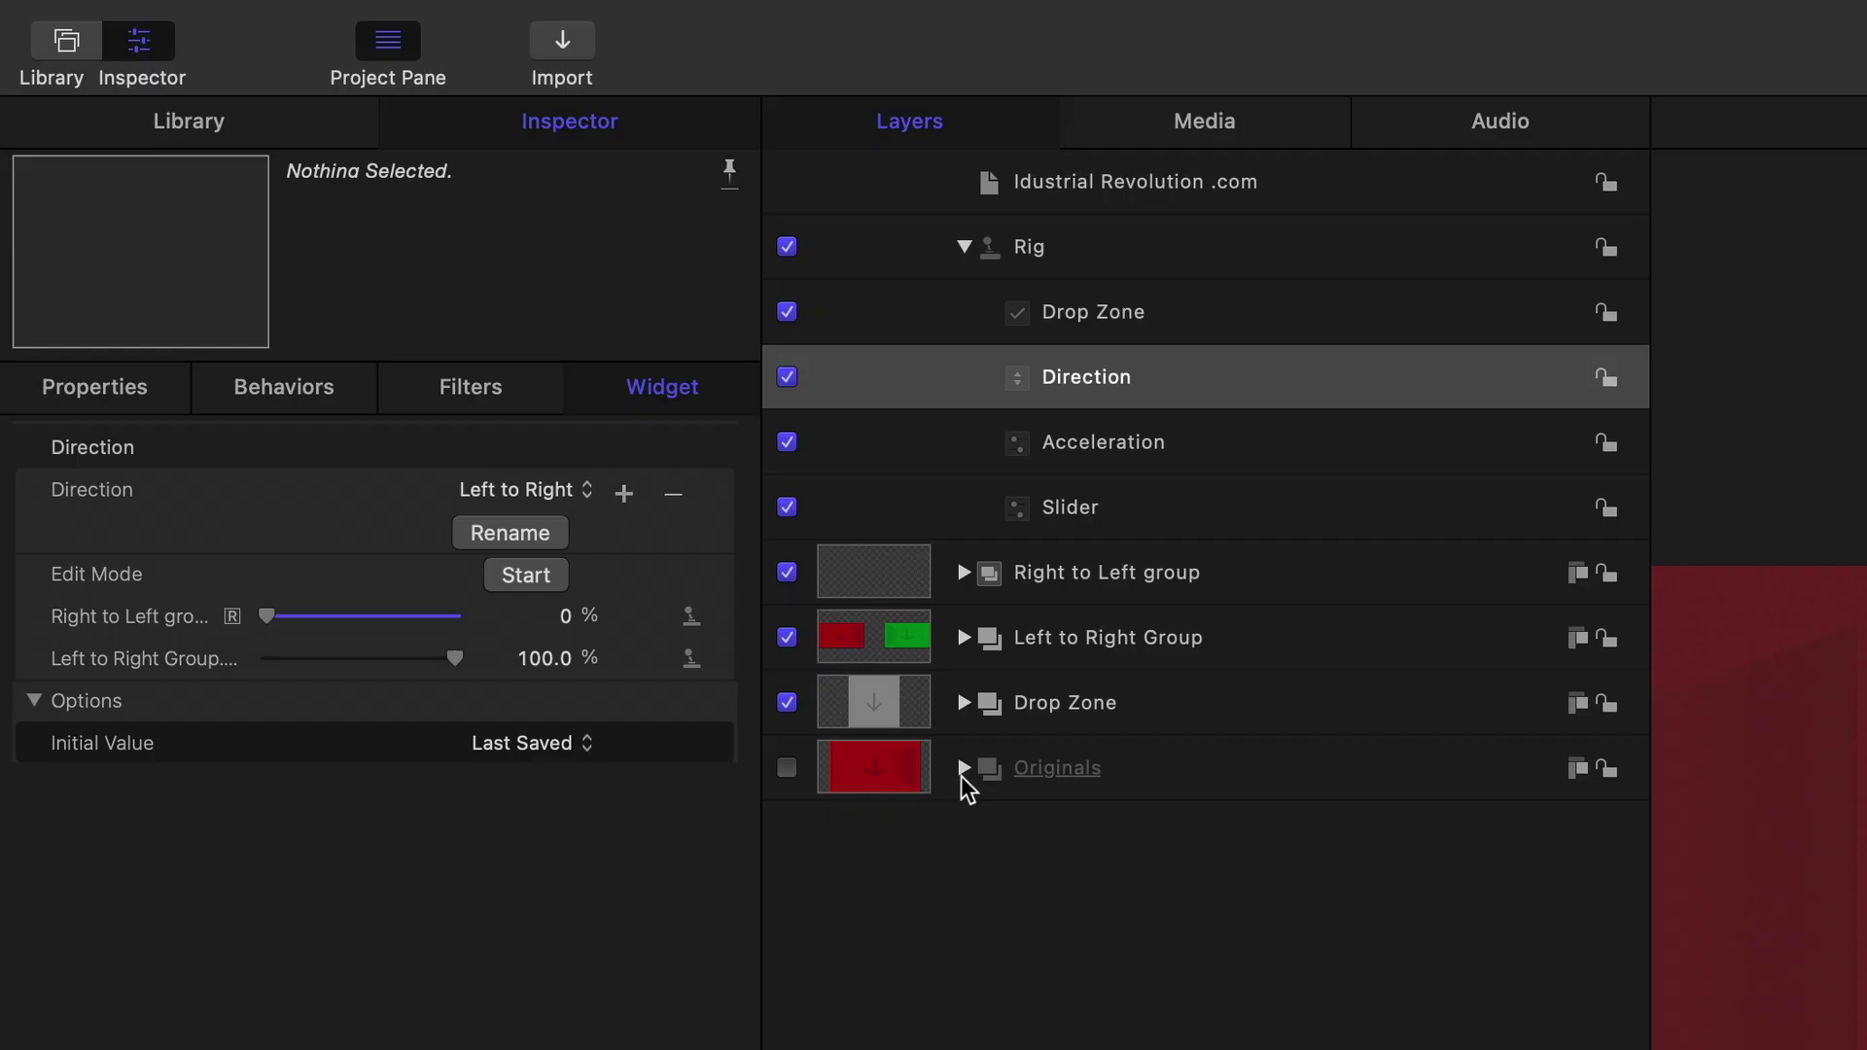
# - Expand Left to Right Group's Clone Out 1 and Clone In 1, then select Ramp Out
pyautogui.click(399, 318)
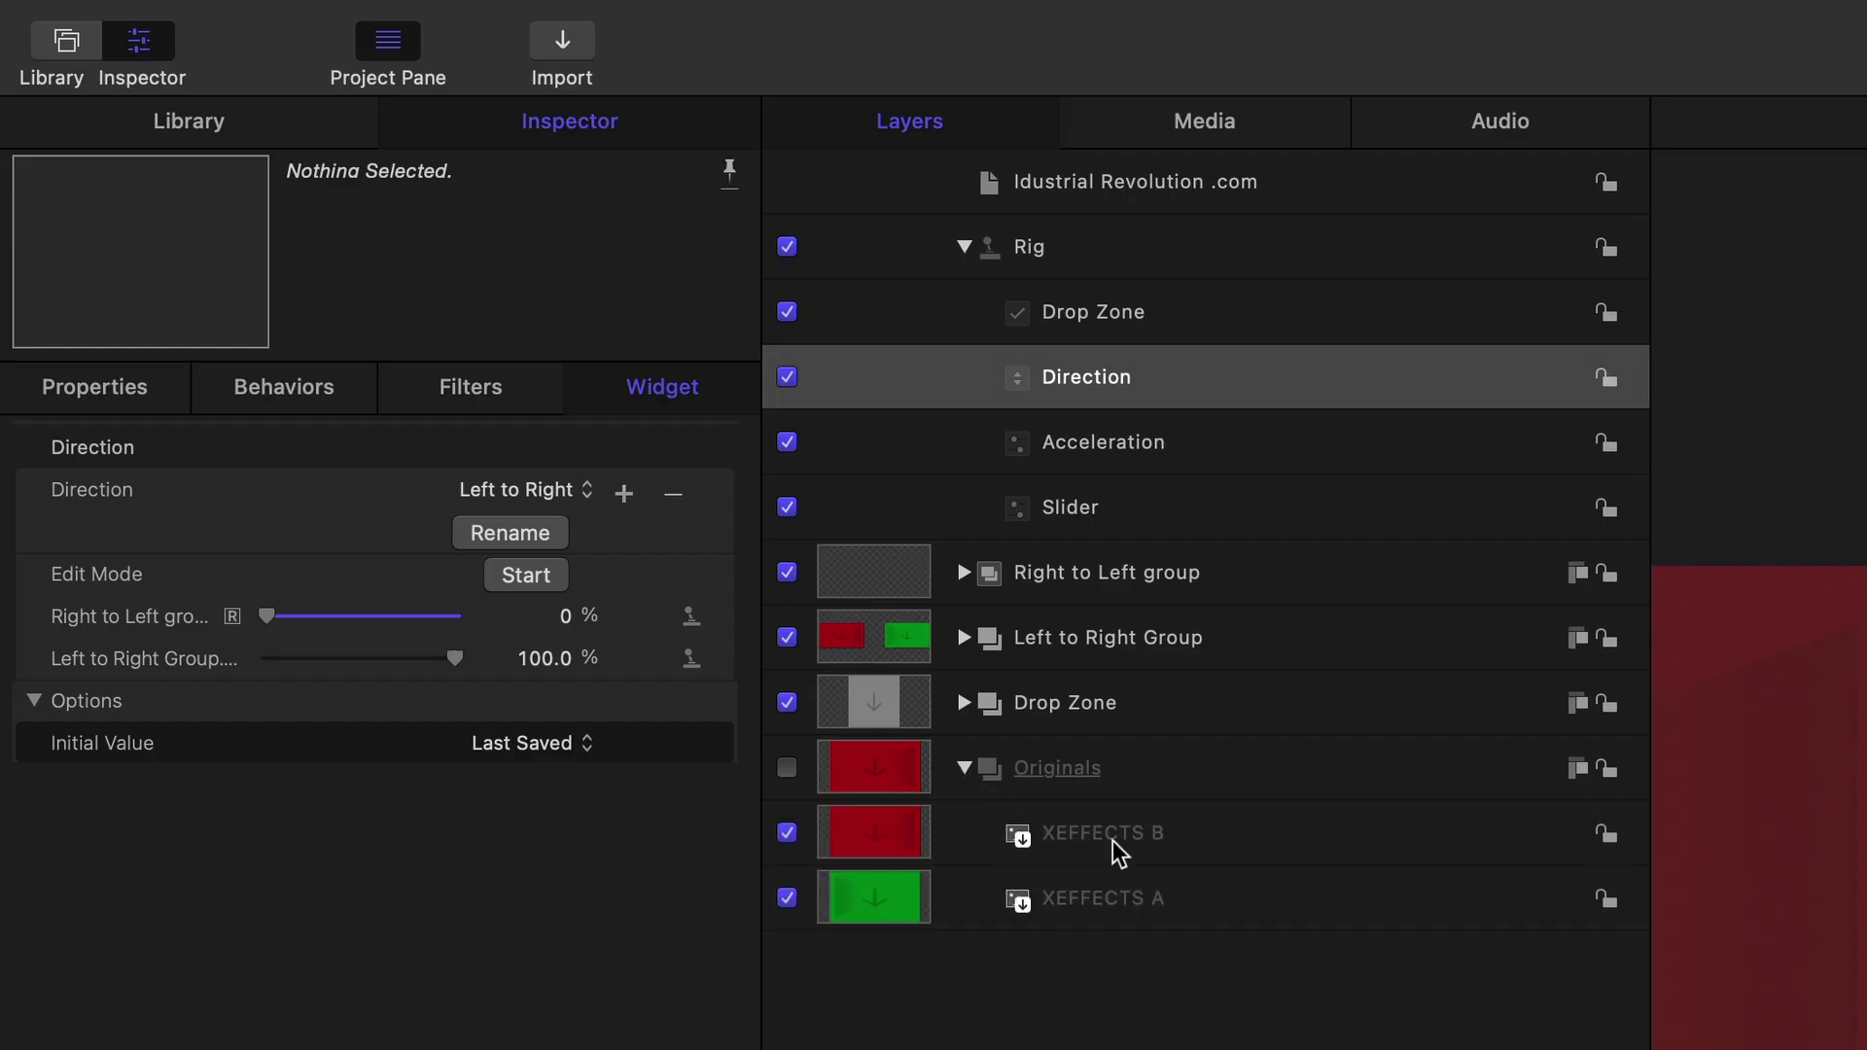
pyautogui.click(963, 768)
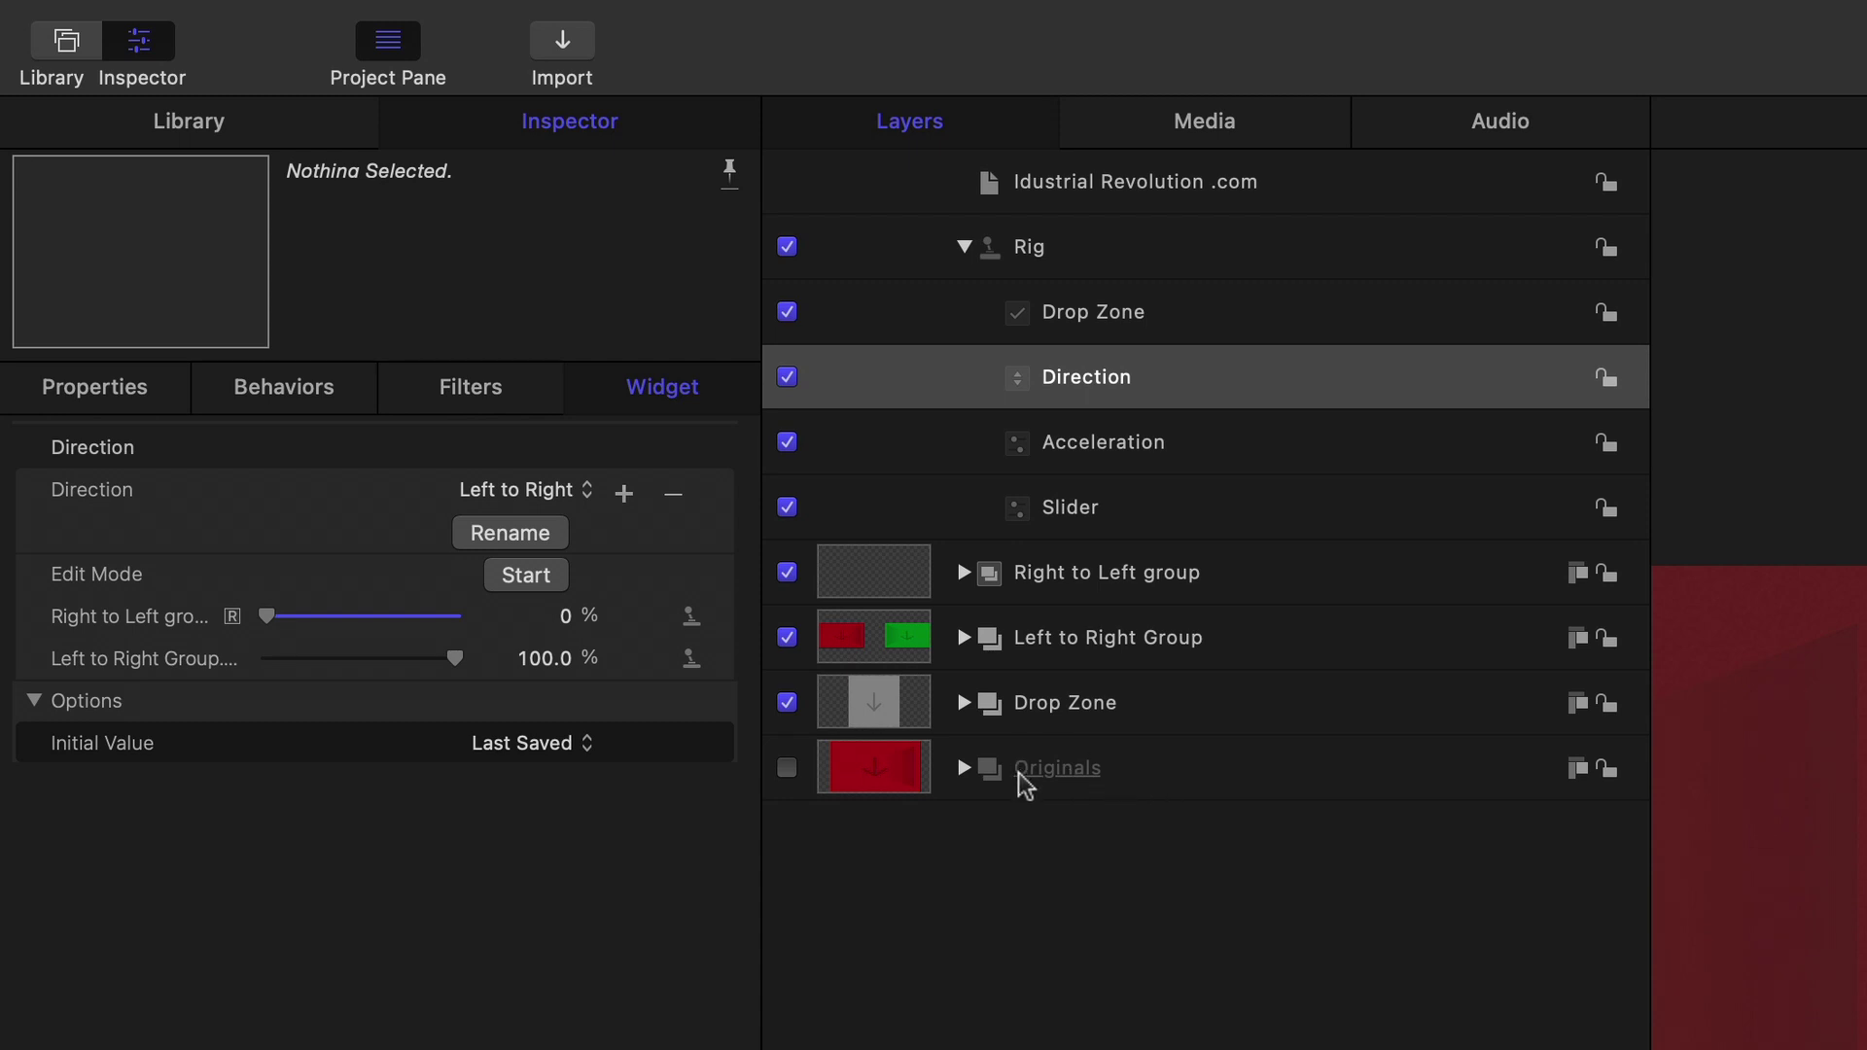
pyautogui.click(964, 638)
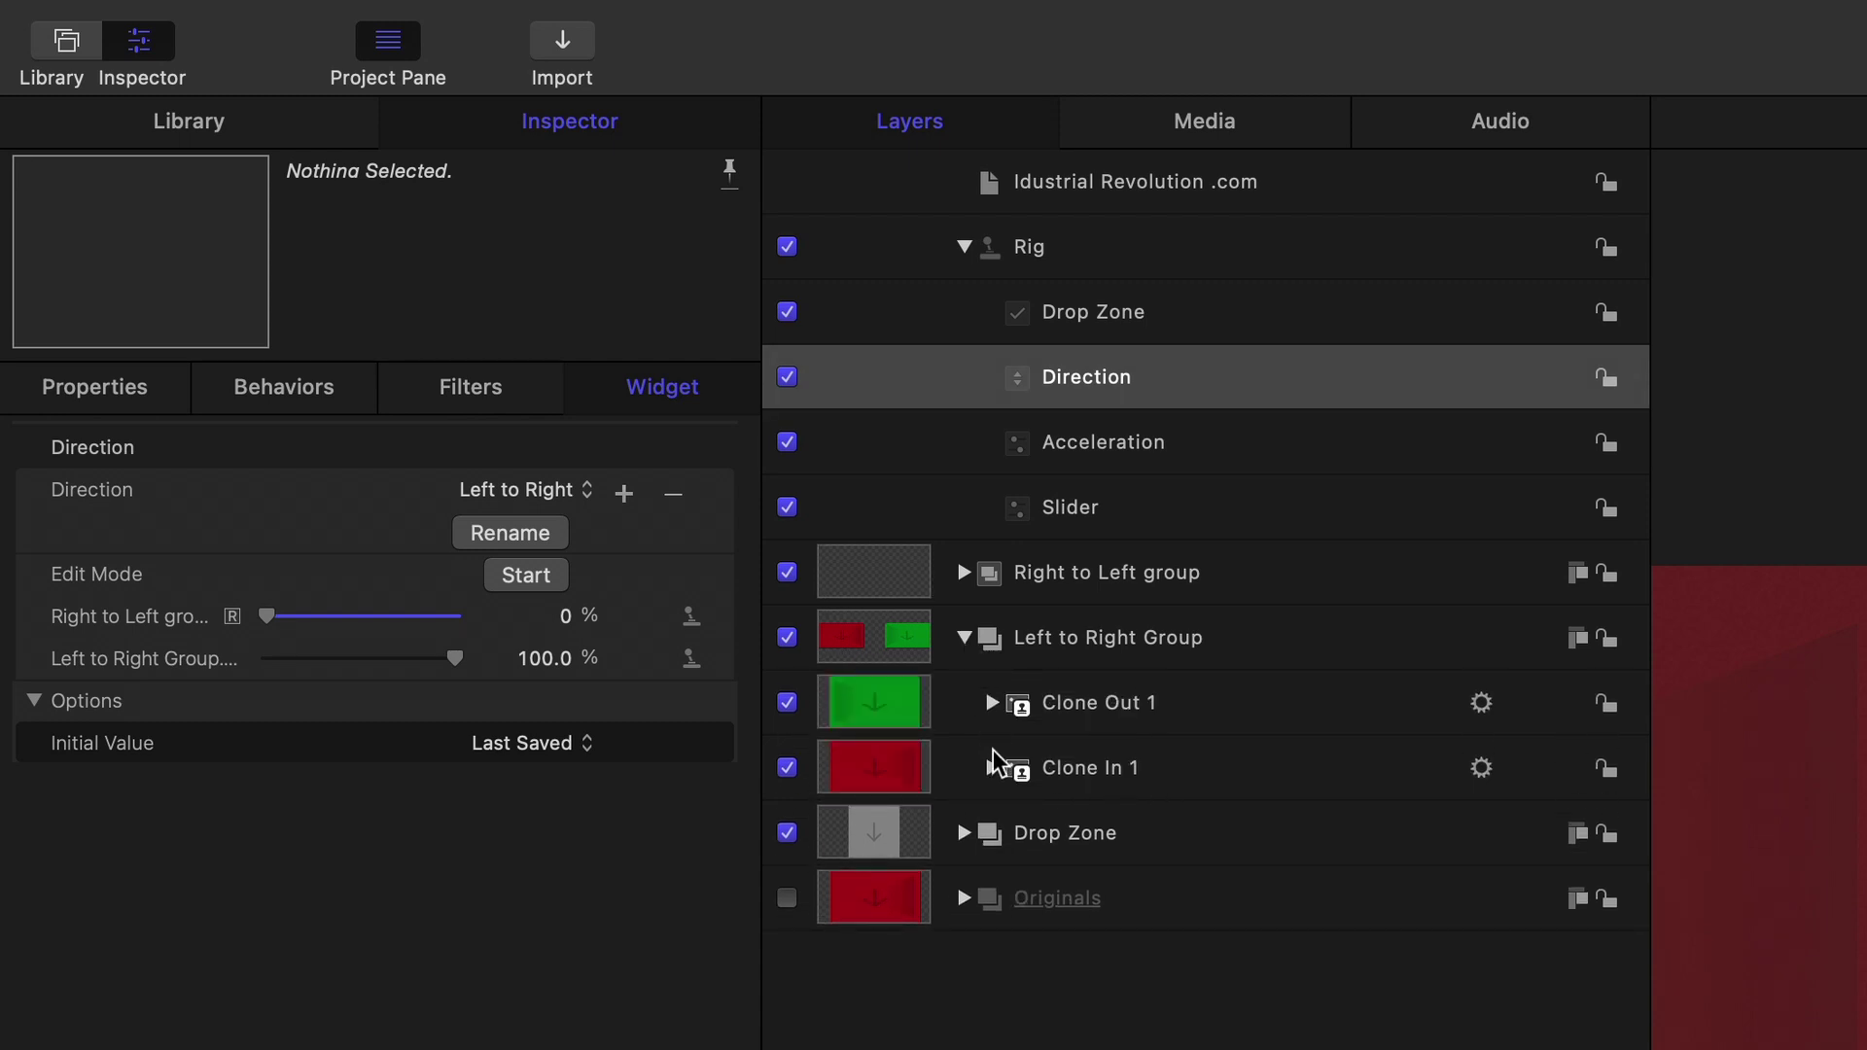
pyautogui.click(992, 702)
pyautogui.click(991, 805)
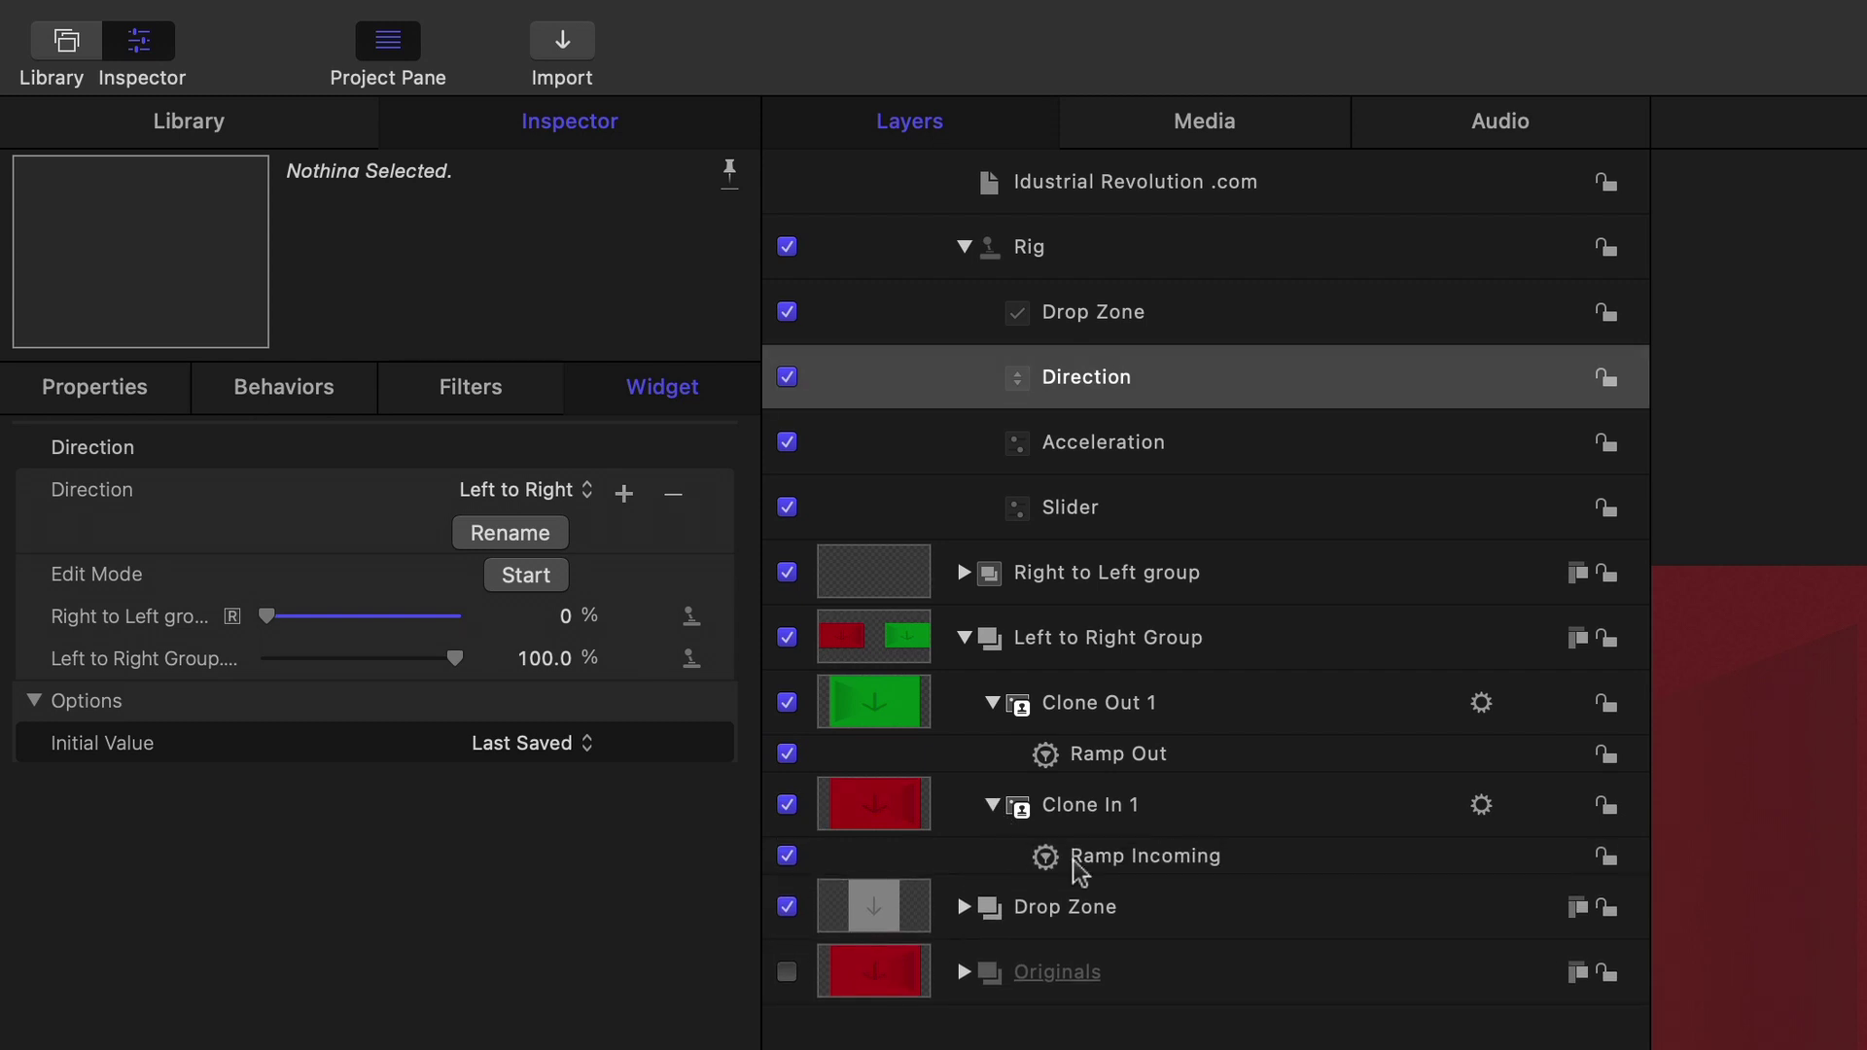
pyautogui.click(1116, 755)
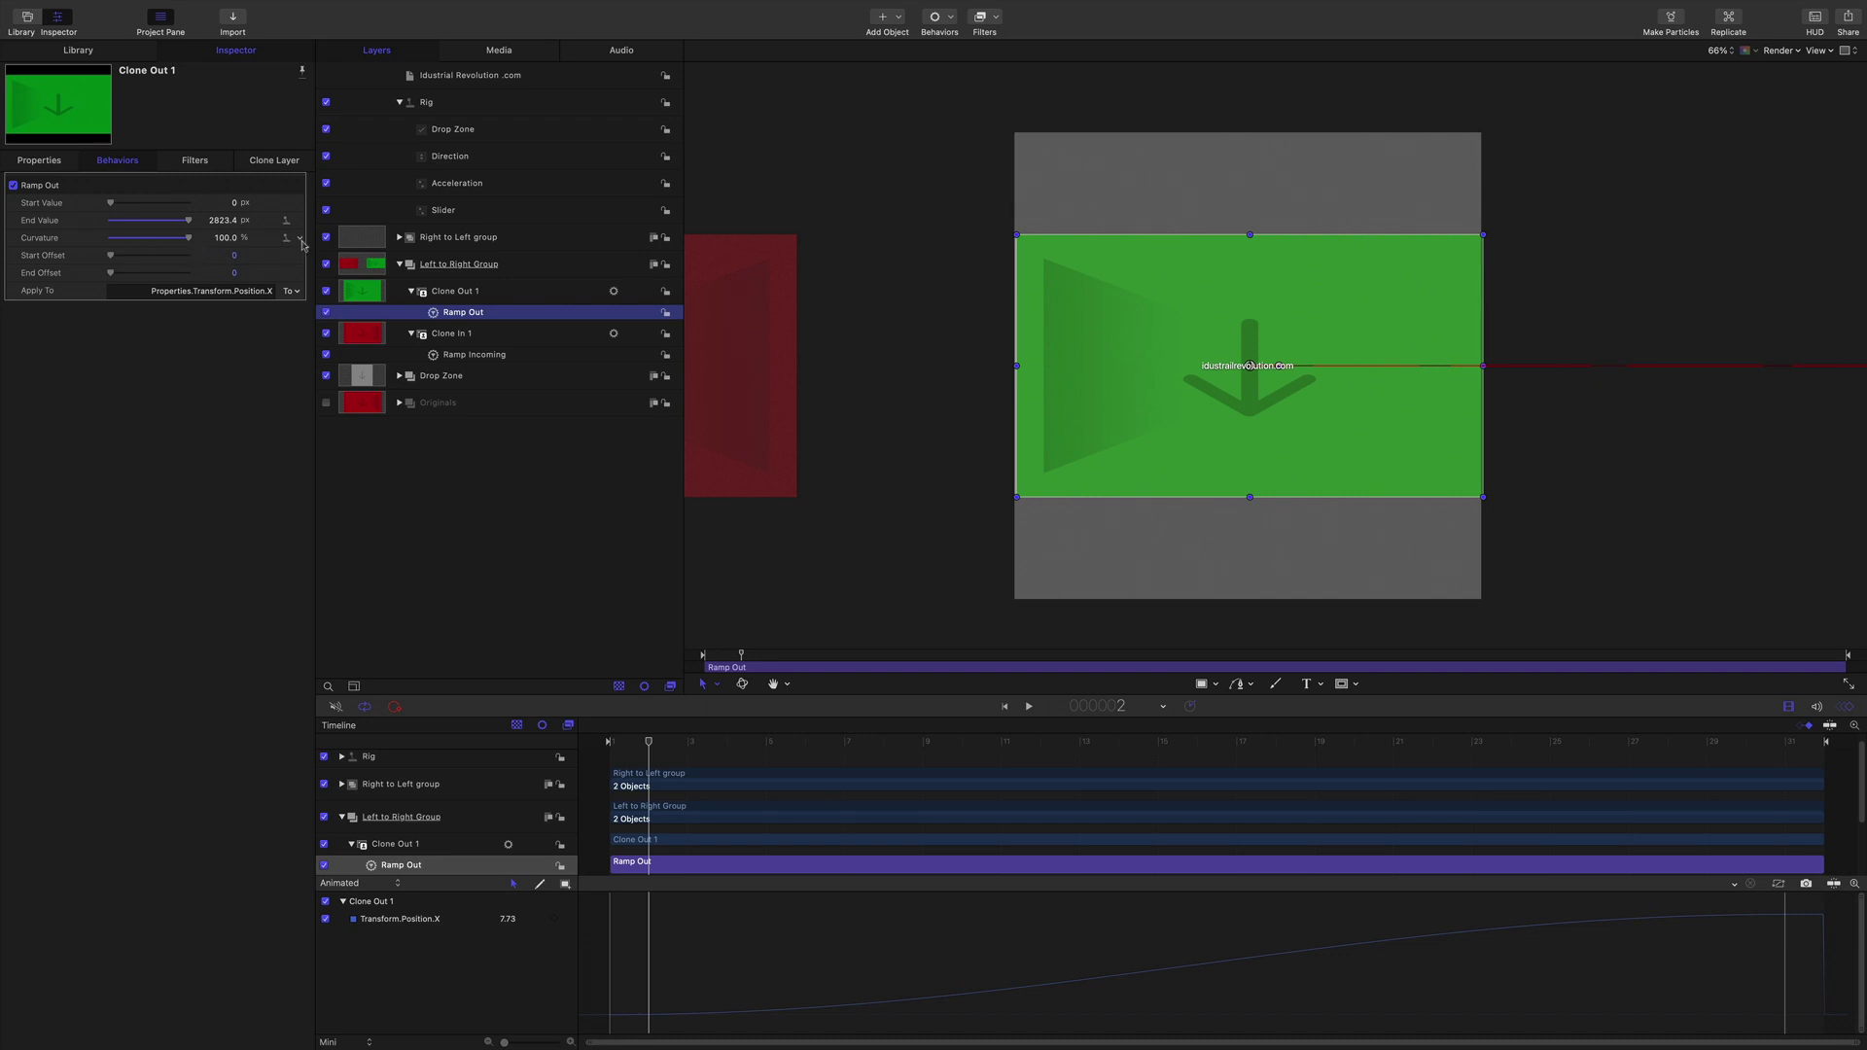
# - Select the Rig's Acceleration widget to view its value of 100.0
pyautogui.click(513, 185)
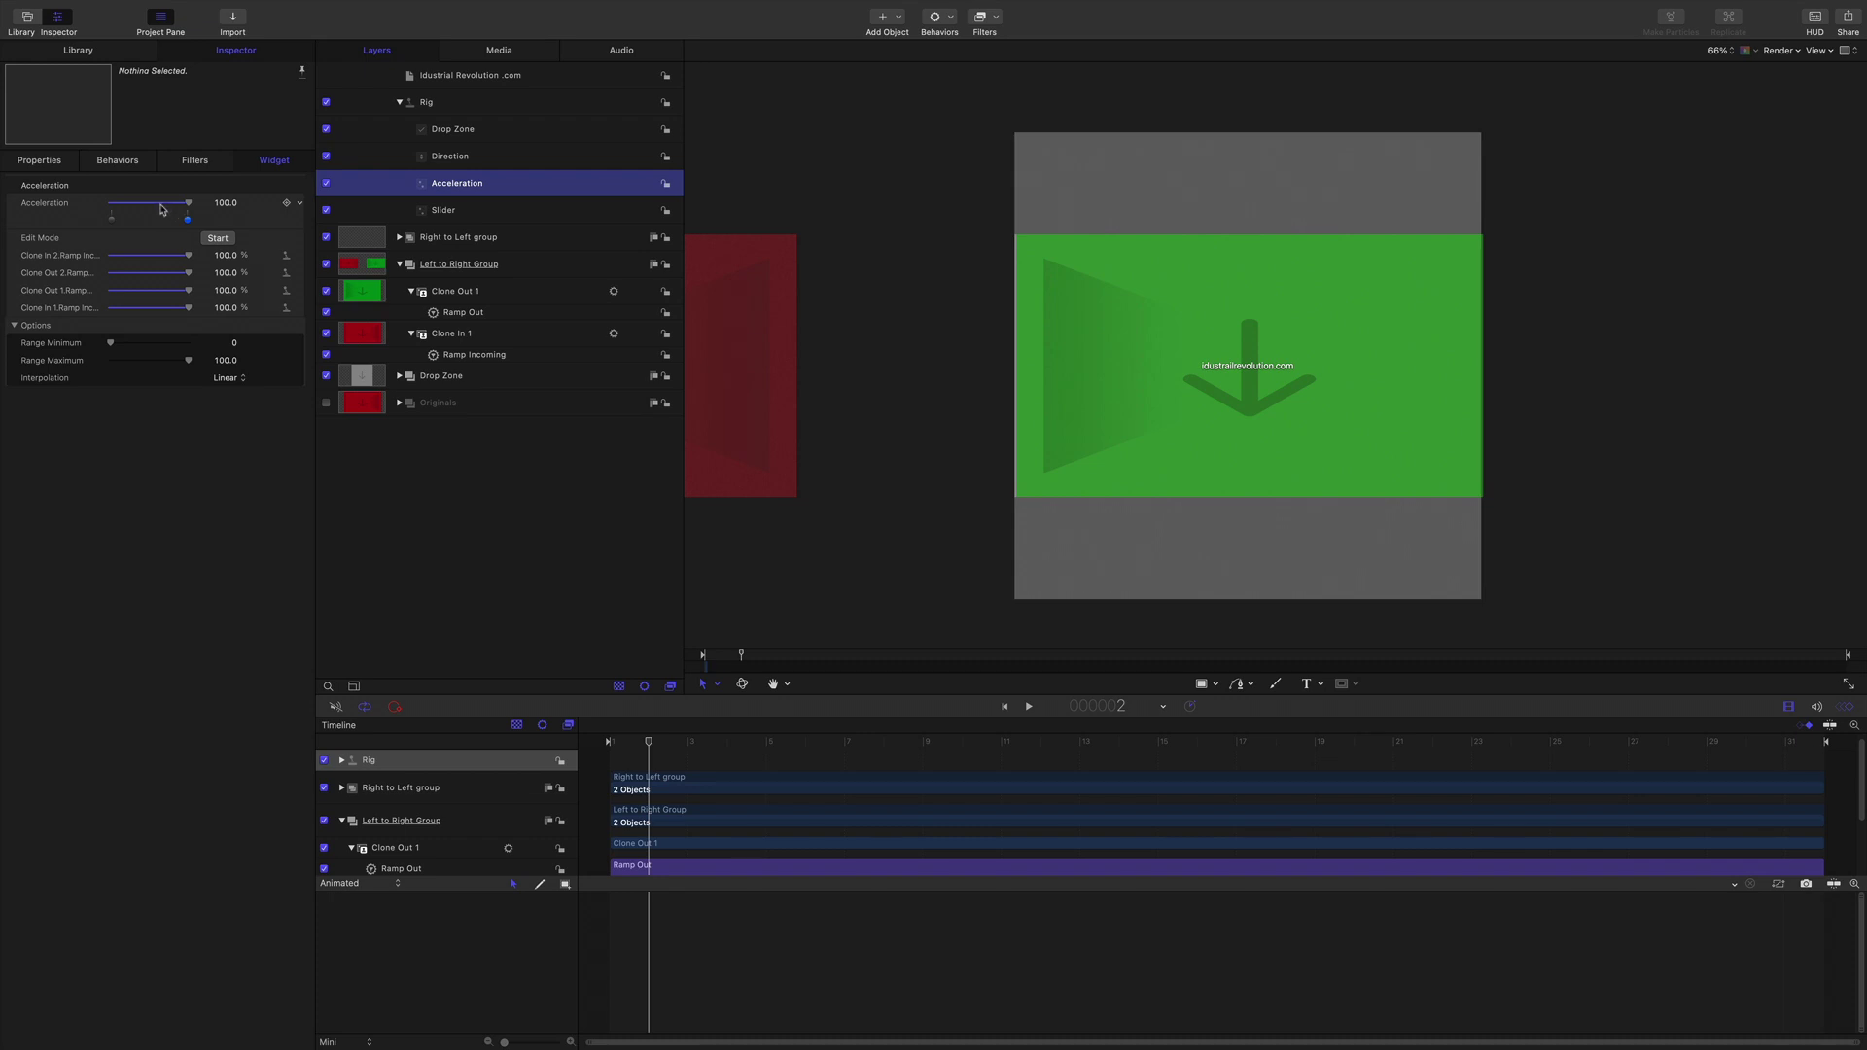
# - Collapse the Rig group in the Layers list, hiding its widget rows
pyautogui.click(400, 102)
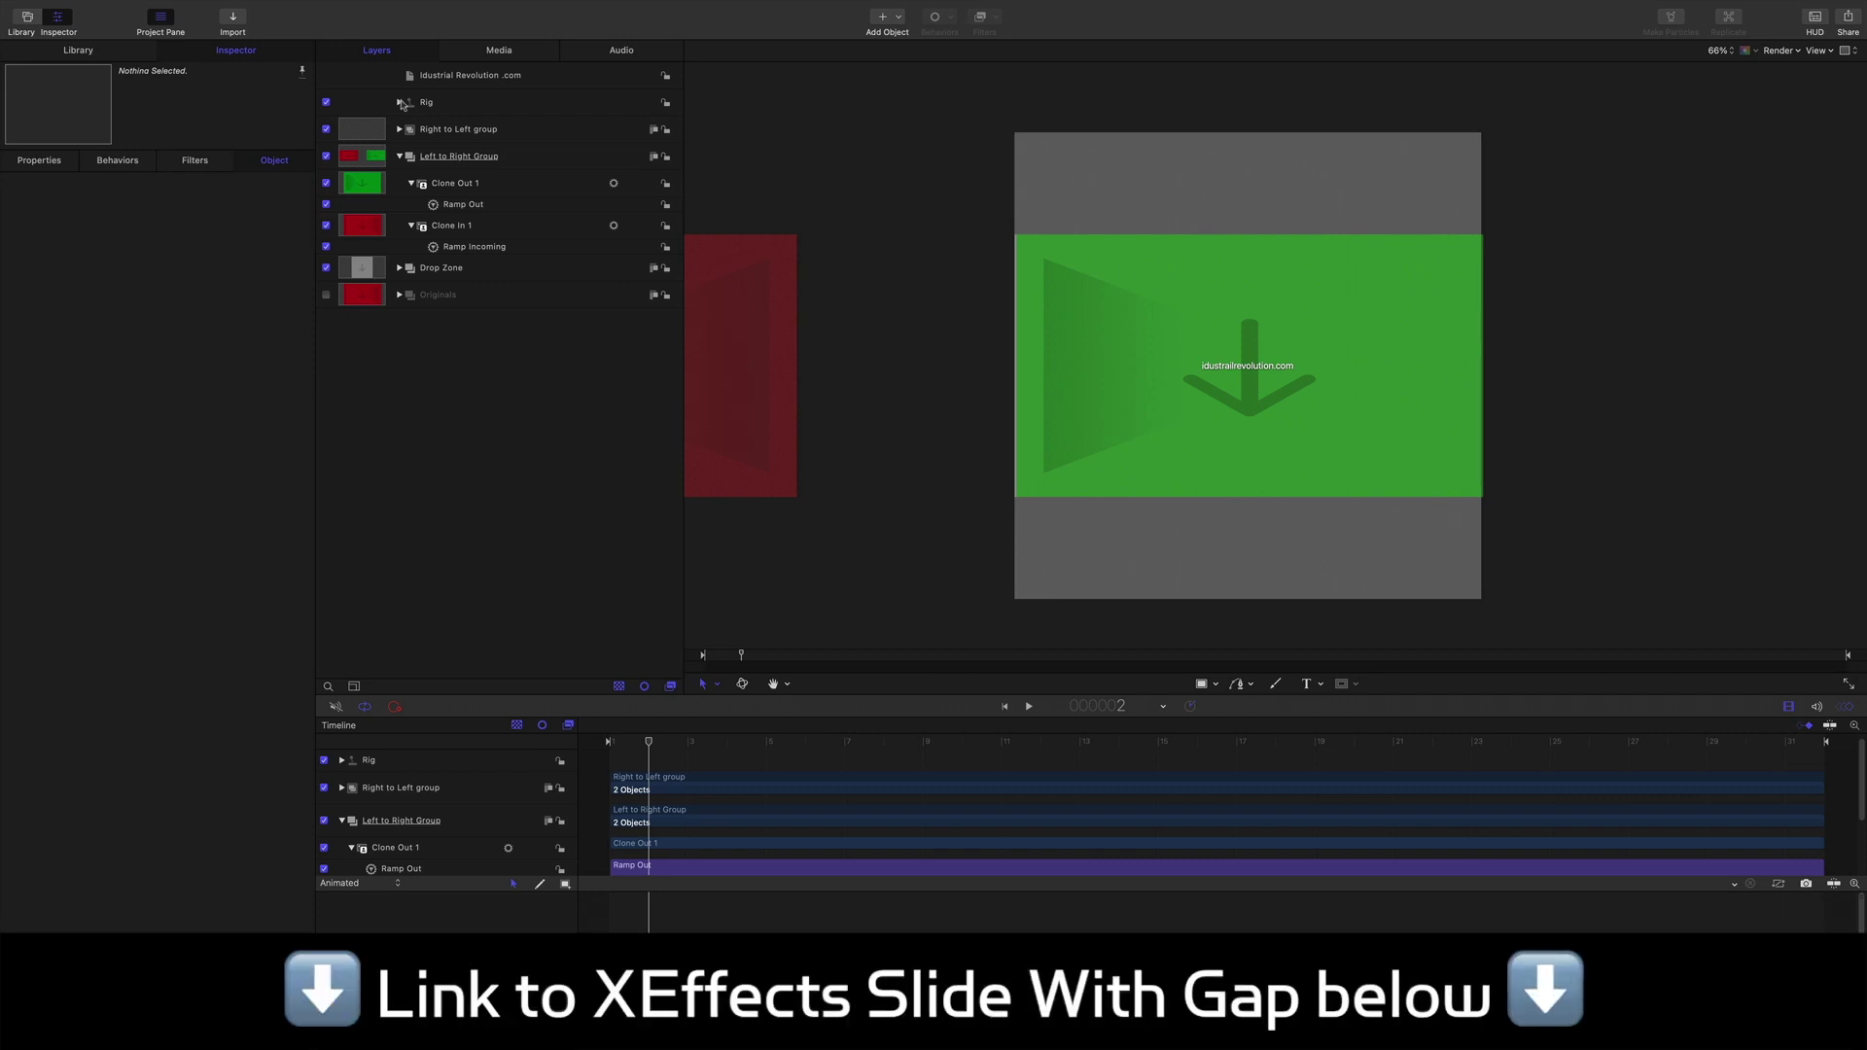